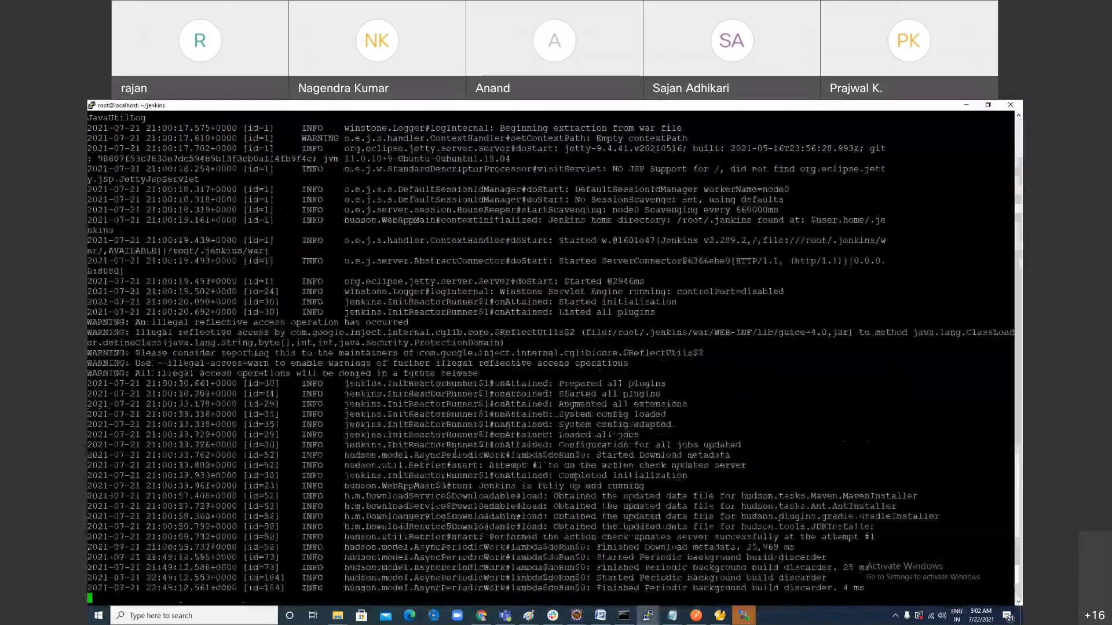
# Step: Stop the Jenkins server running in the terminal and print the current working directory
pyautogui.hotkey('ctrl', 'c')
pyautogui.hotkey('ctrl', 'c')
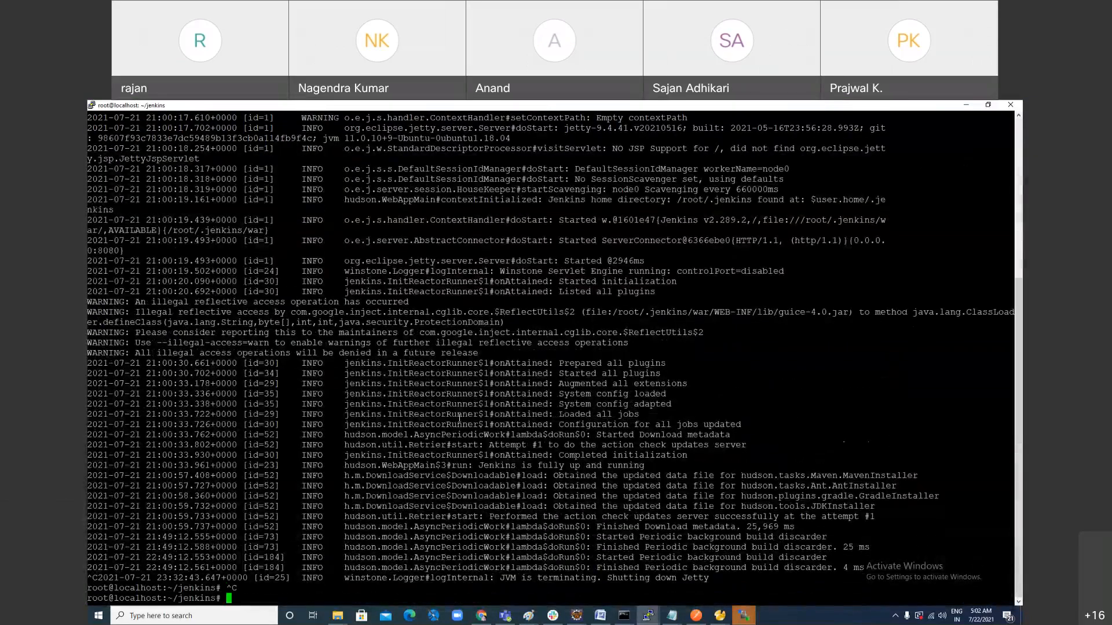
pyautogui.write('pws')
pyautogui.press('BackSpace')
pyautogui.write('d')
pyautogui.press('Return')
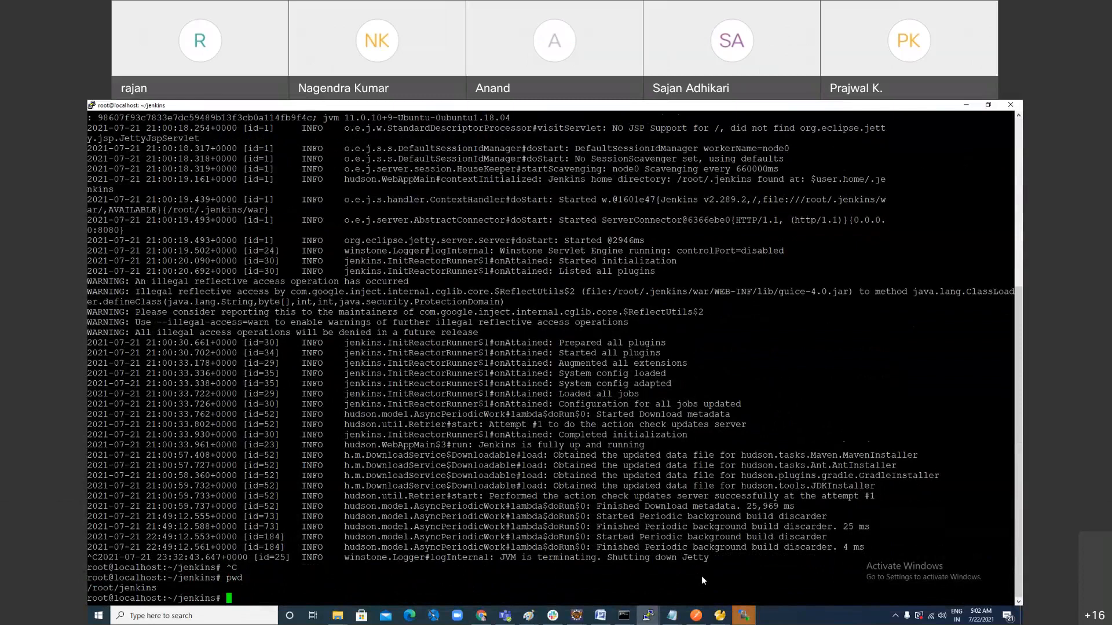
pyautogui.moveTo(87, 588); pyautogui.dragTo(155, 588)
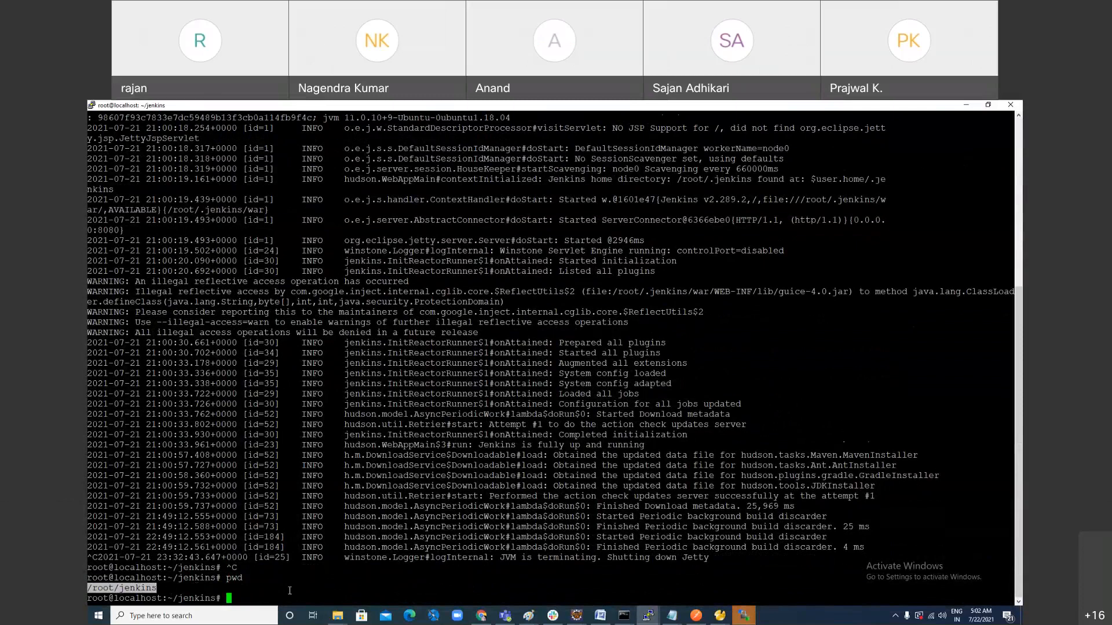
# Step: List the contents of the jenkins directory in long format, sorted by reverse modification time
pyautogui.write('ls -ltr')
pyautogui.press('Return')
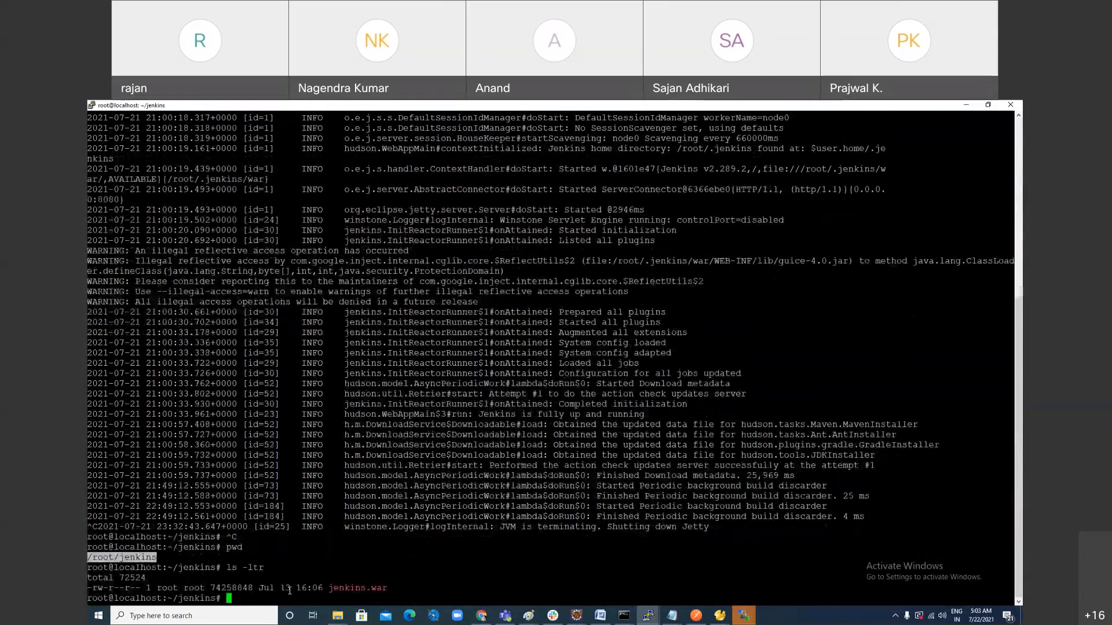
pyautogui.moveTo(327, 588); pyautogui.dragTo(384, 591)
pyautogui.click(259, 599)
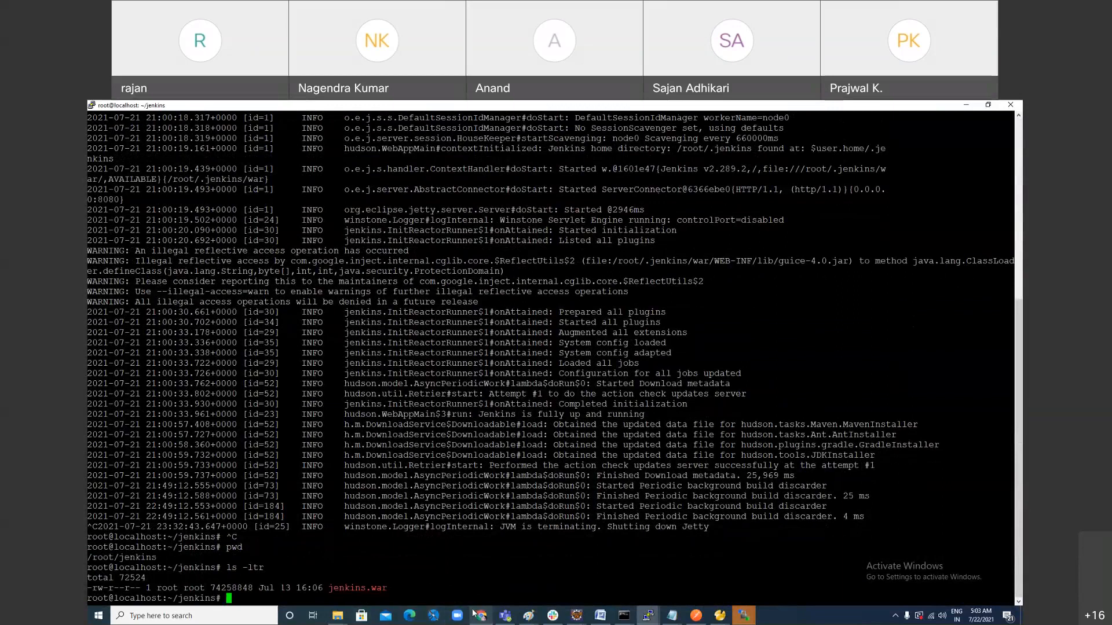
# Step: Start the Jenkins server by running java -jar jenkins.war
pyautogui.write('java -jar ')
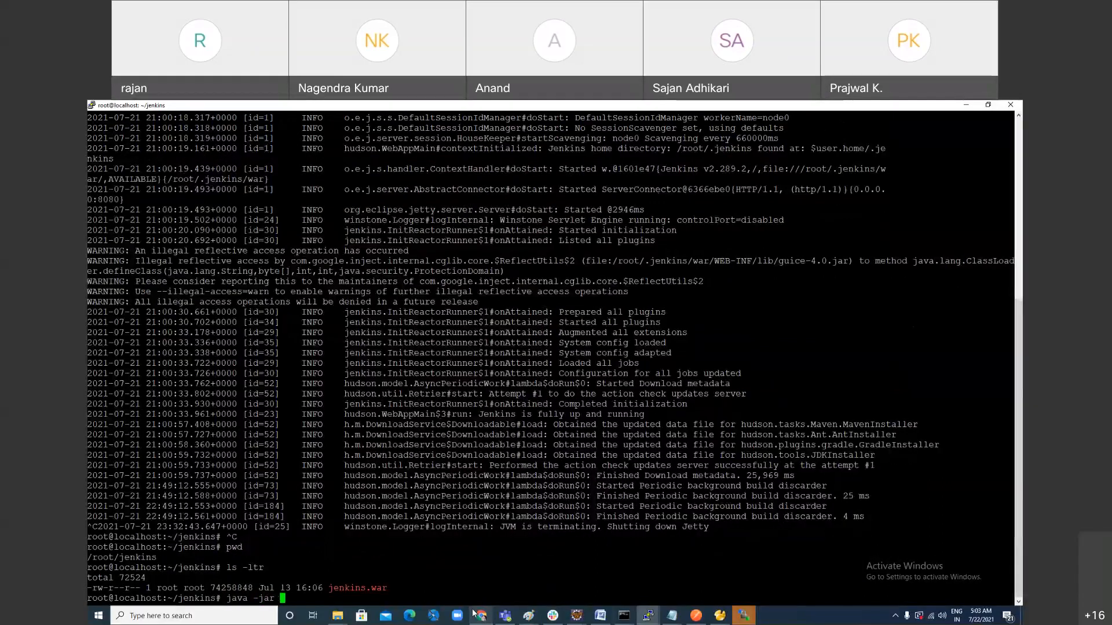
pyautogui.write('jenkins.war')
pyautogui.press('Return')
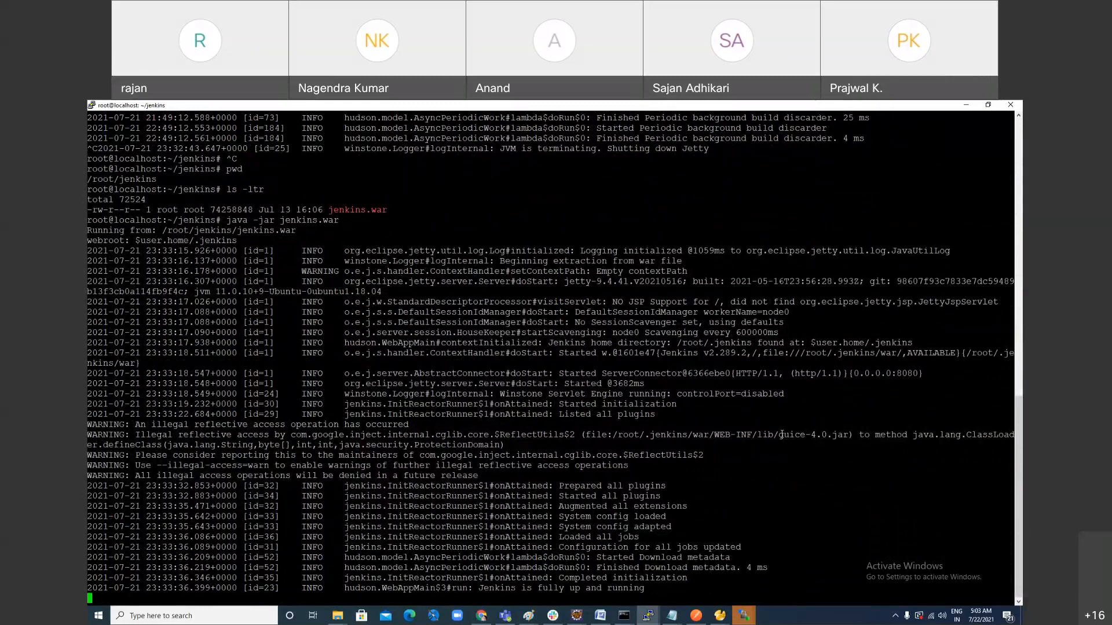
# Step: Switch to the Jenkins page in the browser, log out, and sign back in with the saved username and password
pyautogui.hotkey('alt', 'Tab')
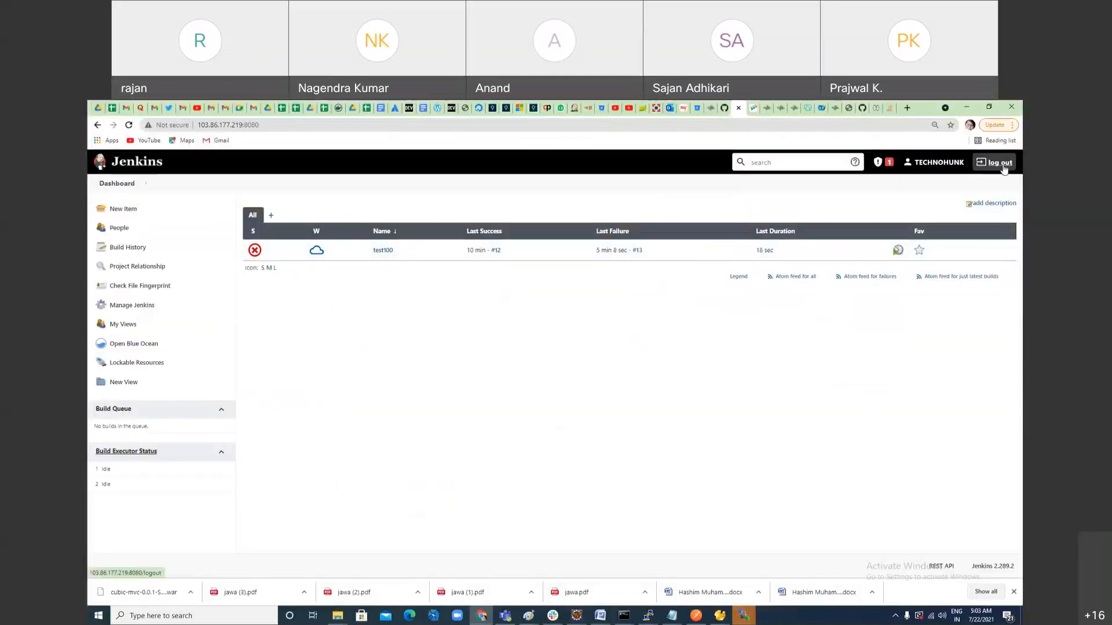
pyautogui.click(1004, 168)
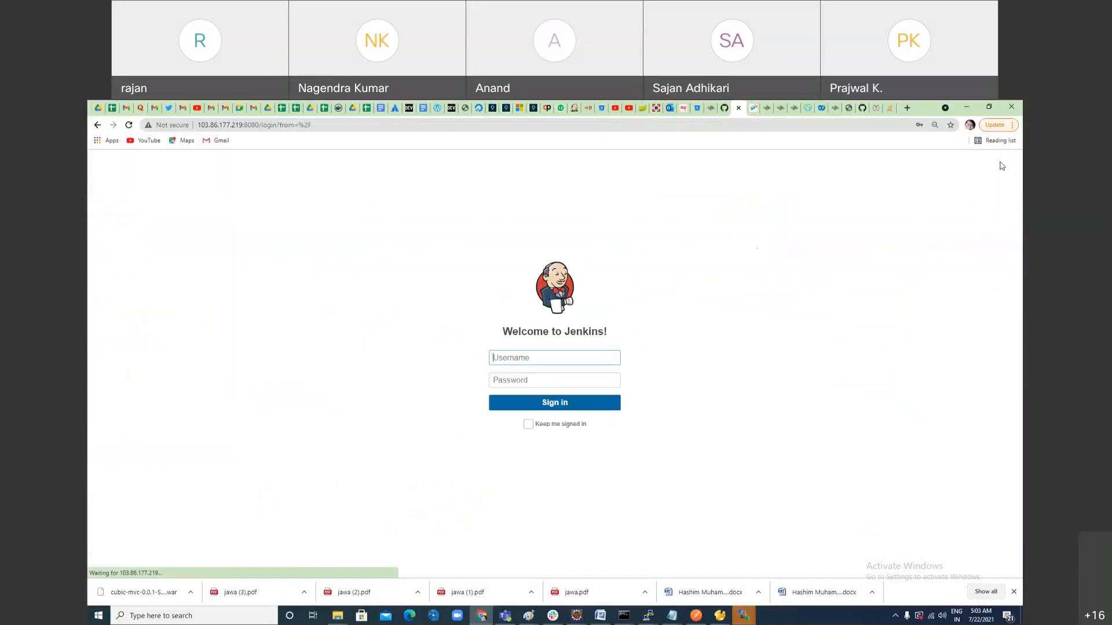
pyautogui.click(584, 358)
pyautogui.click(568, 384)
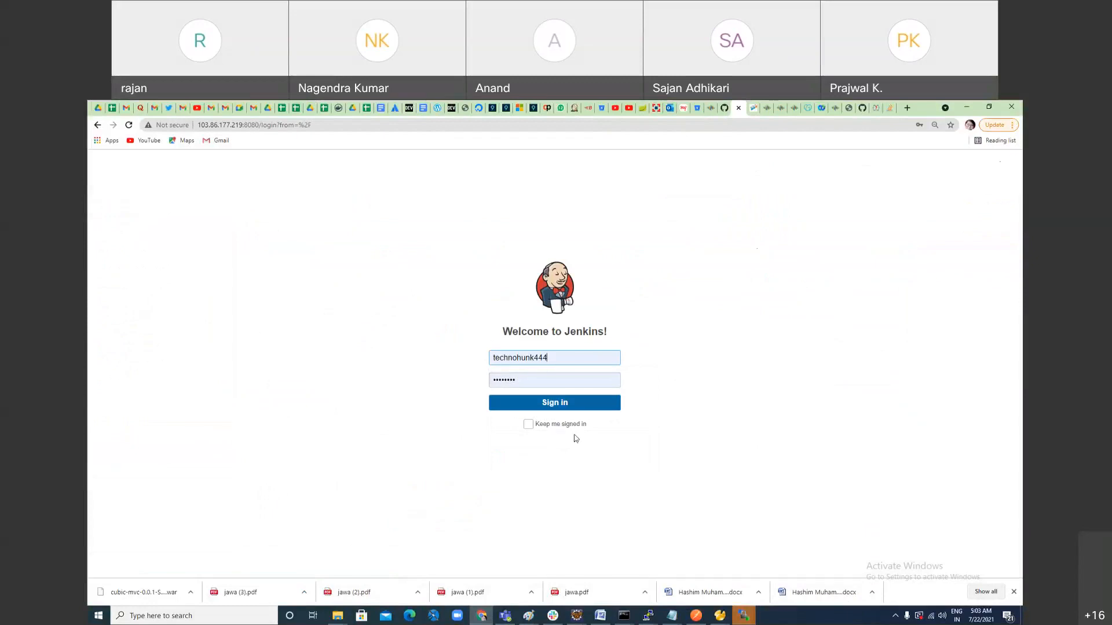
pyautogui.click(564, 404)
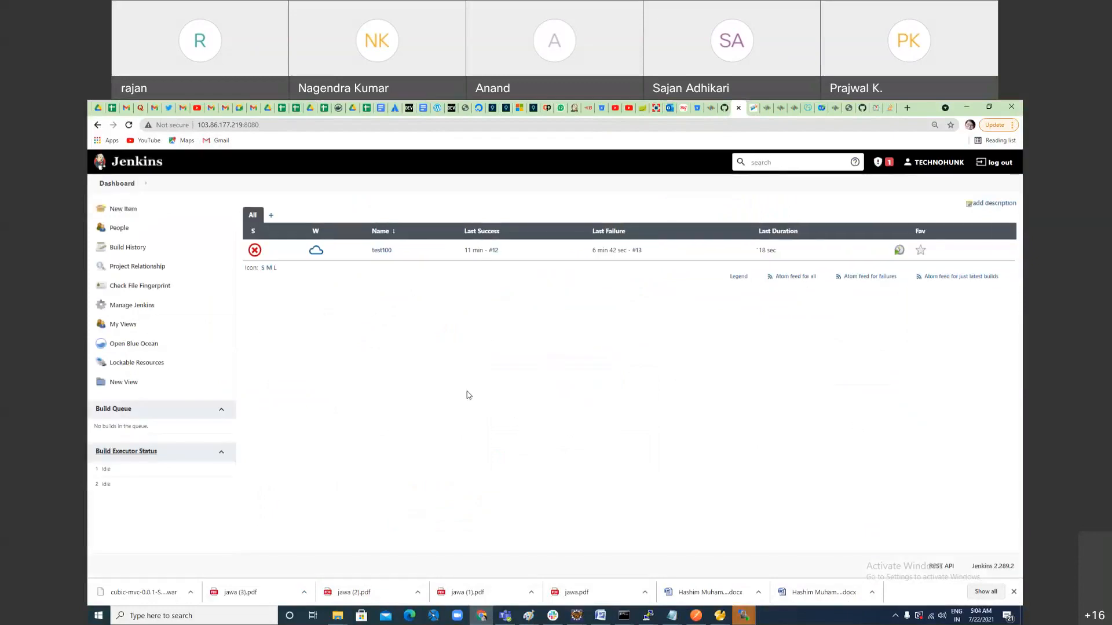
# Step: Open Jenkins' Global Tool Configuration and examine the JDK installation's name and JAVA_HOME path
pyautogui.click(145, 307)
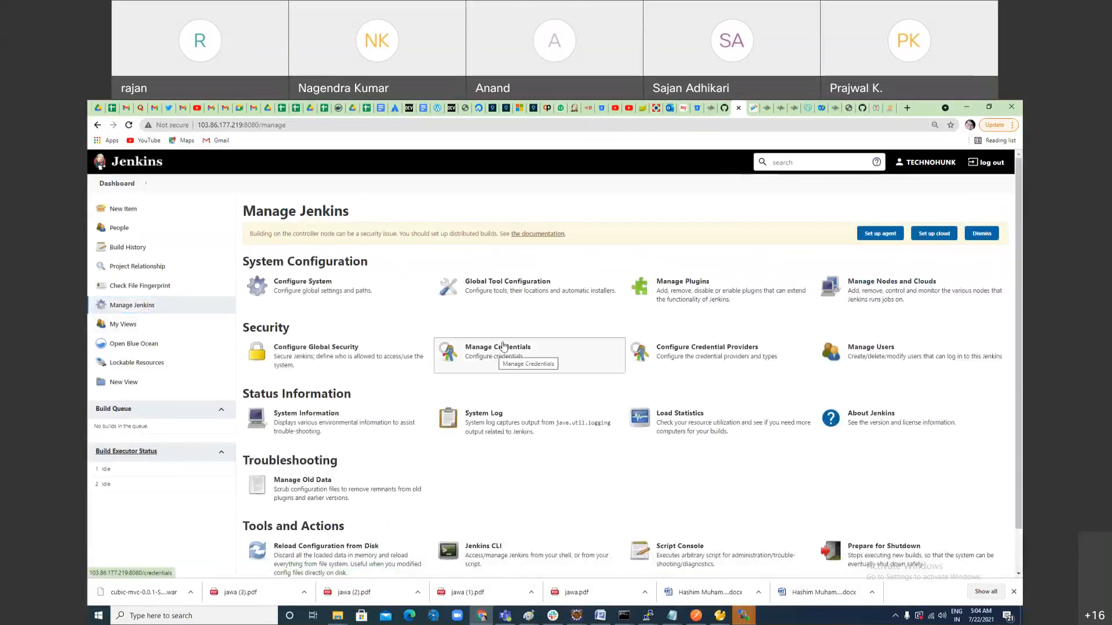
pyautogui.click(508, 284)
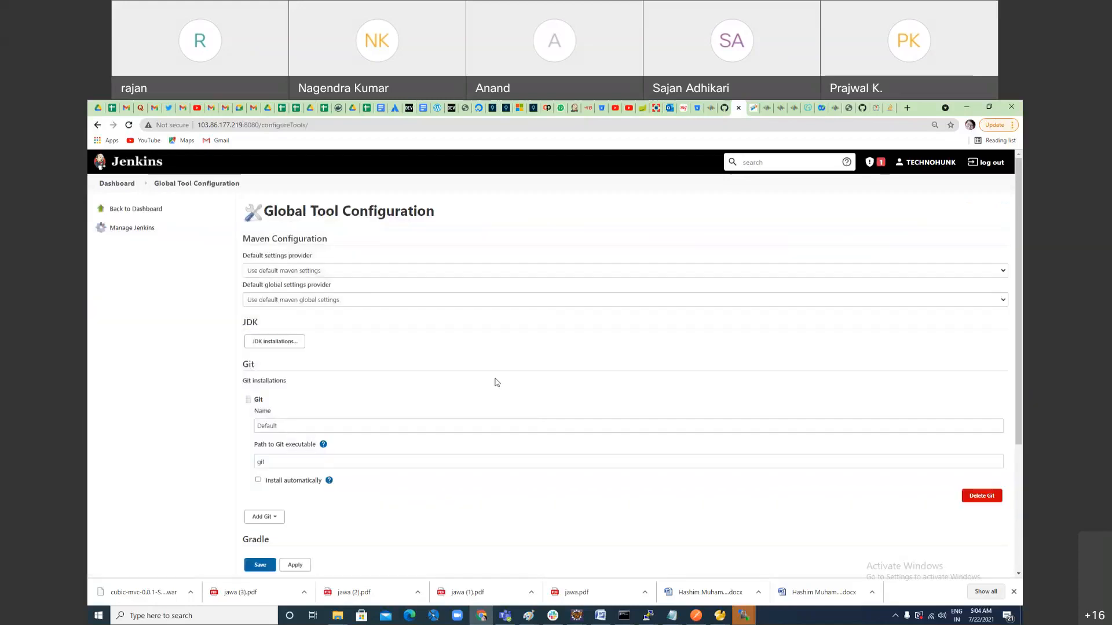
pyautogui.click(291, 343)
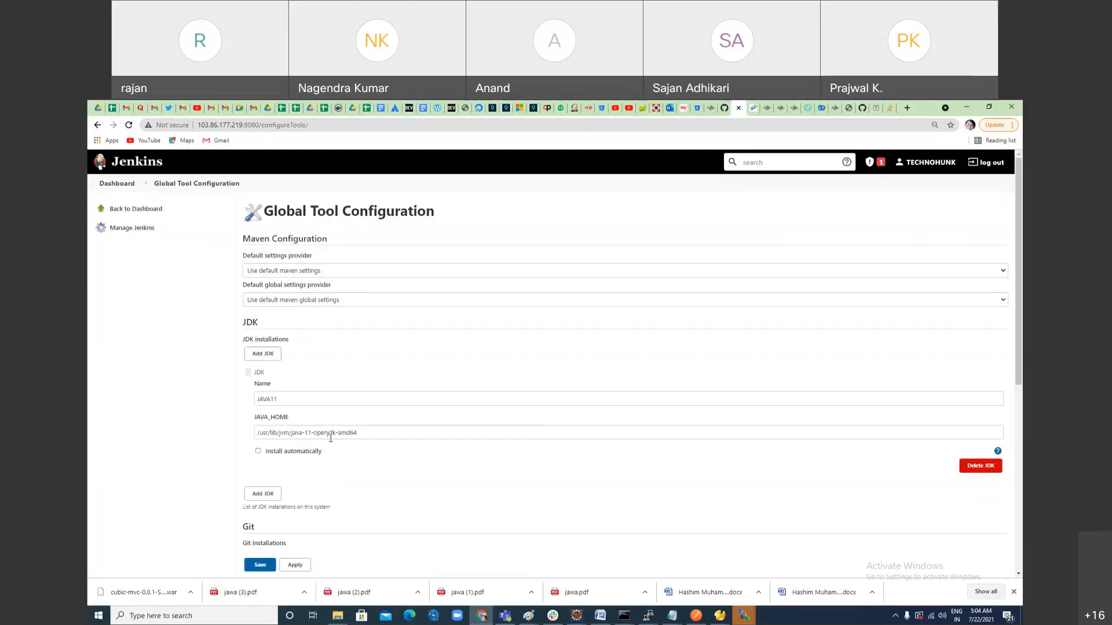
pyautogui.moveTo(284, 399); pyautogui.dragTo(256, 400)
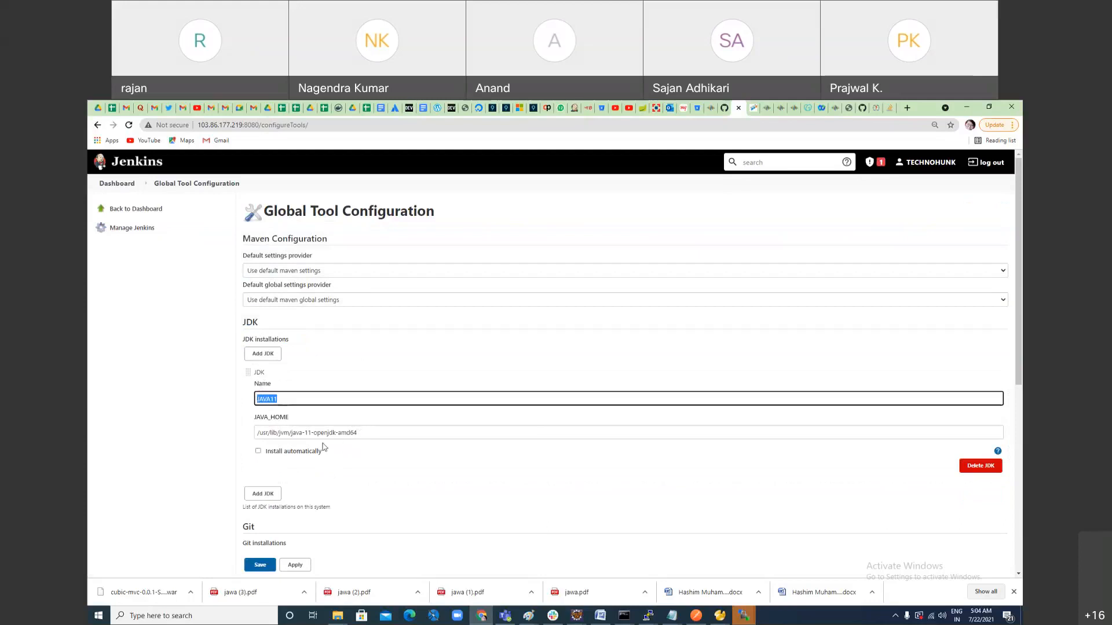
pyautogui.doubleClick(283, 433)
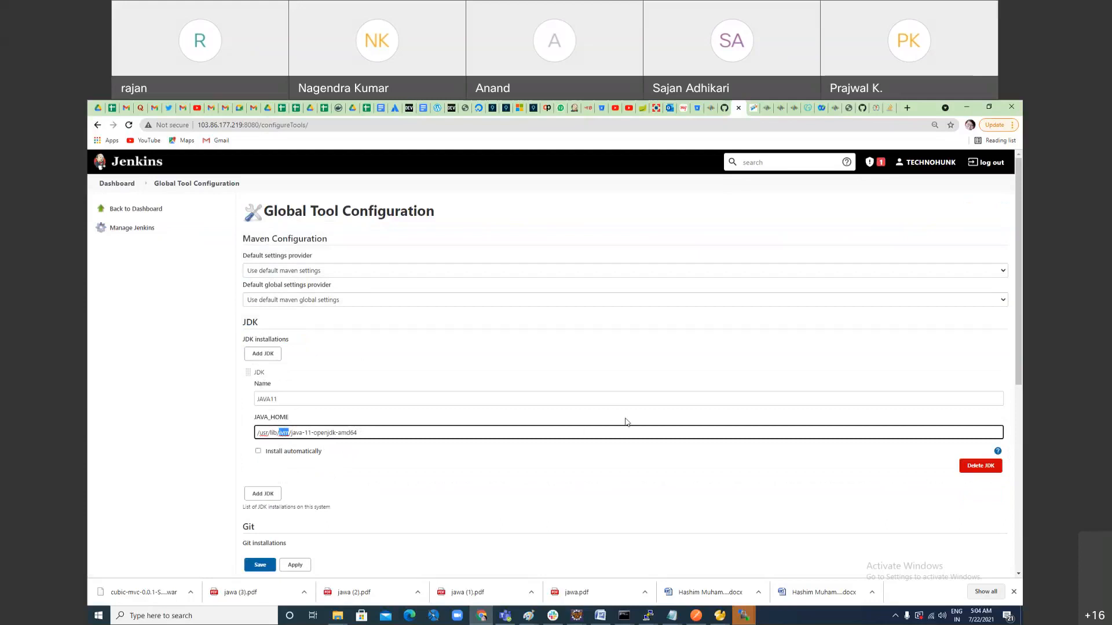
# Step: Switch to the Tomcat server terminal, run locate jvm to look up the Java installation path, and return to the Jenkins page
pyautogui.hotkey('alt', 'Tab')
pyautogui.hotkey('alt', 'Tab')
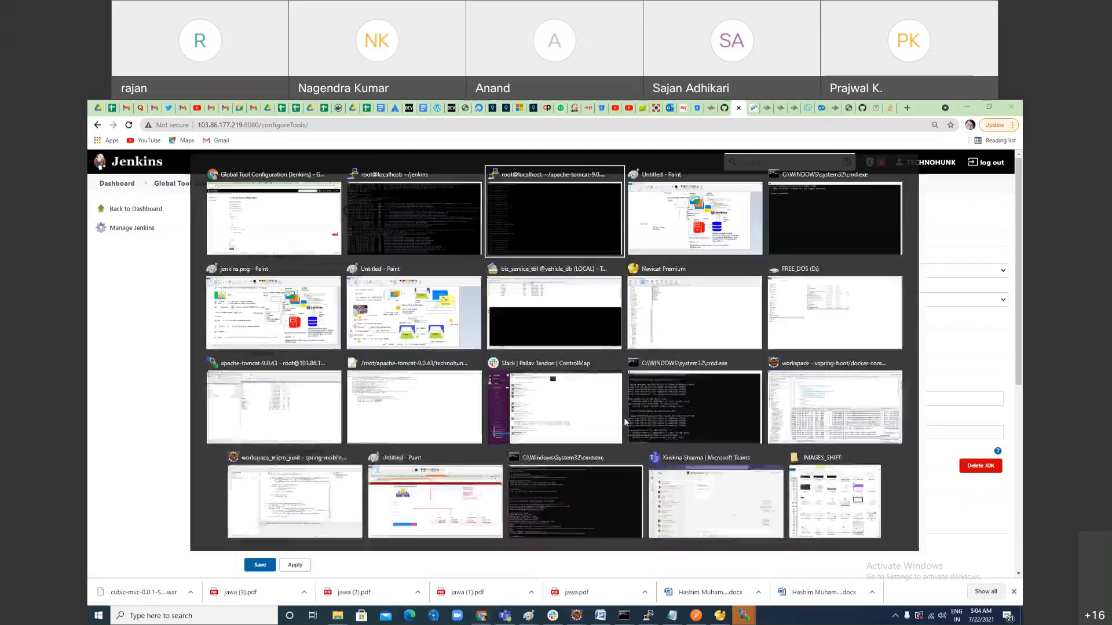
pyautogui.hotkey('alt', 'Tab')
pyautogui.hotkey('alt', 'Tab')
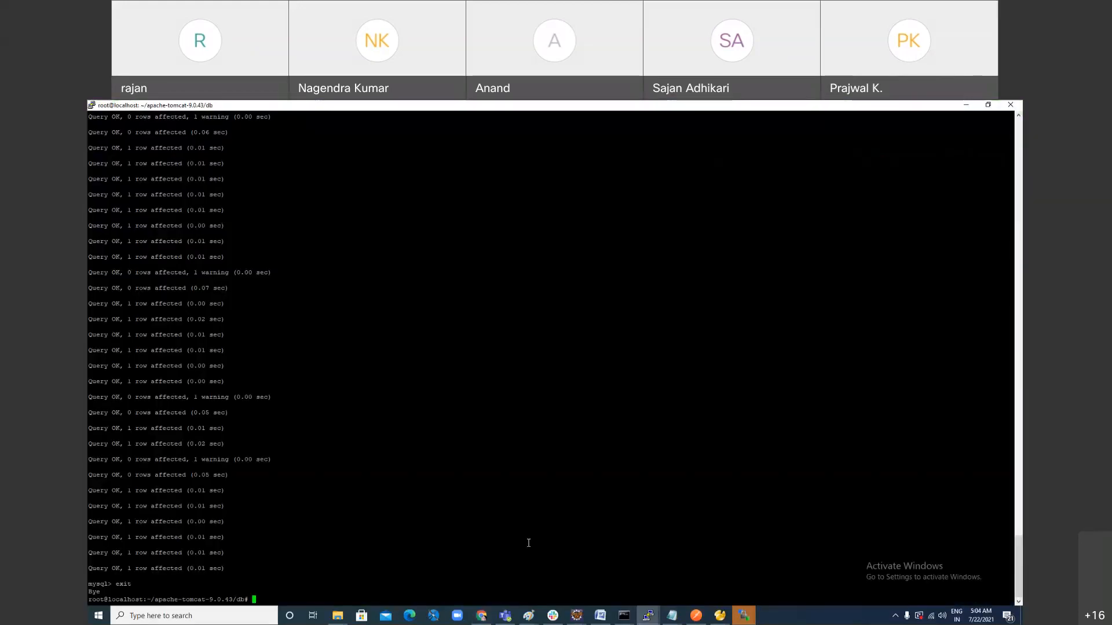
pyautogui.write('locat')
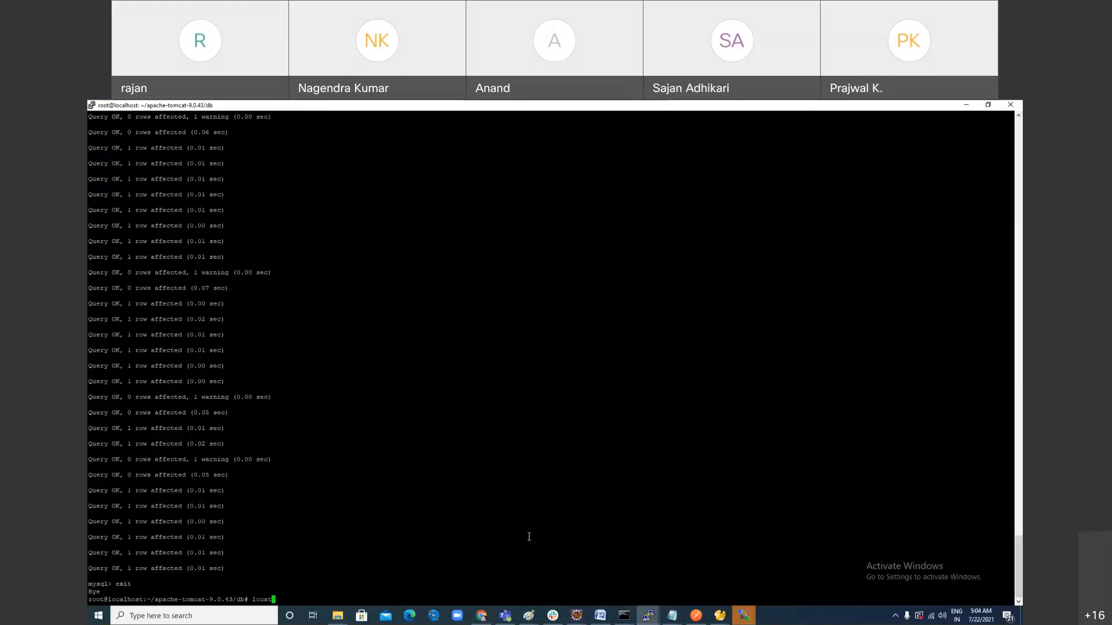
pyautogui.write('e jvm')
pyautogui.press('Return')
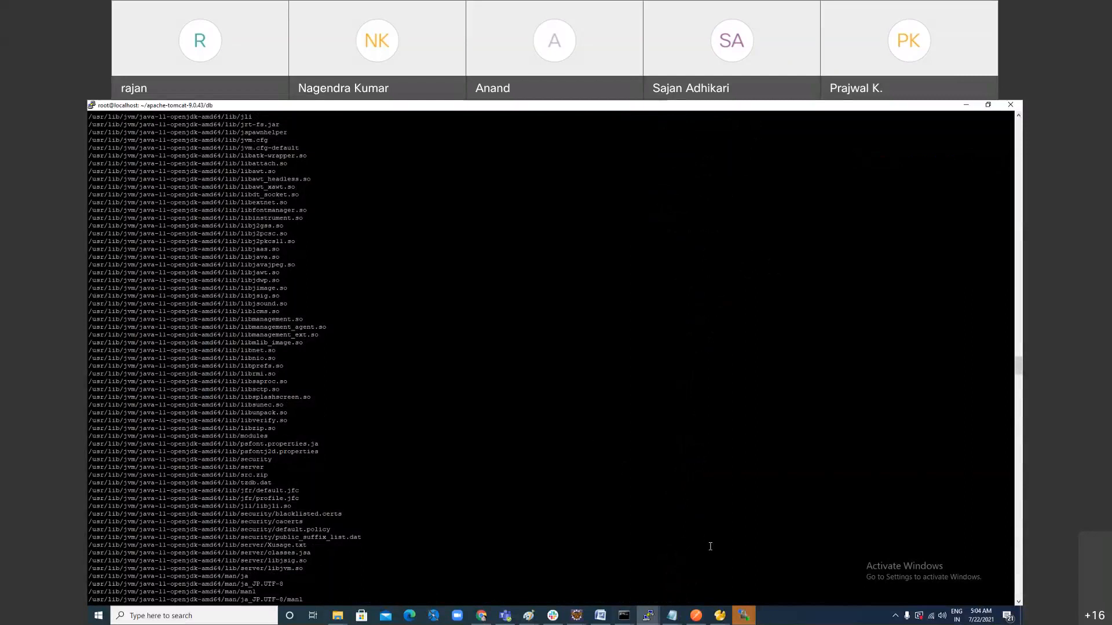
pyautogui.hotkey('alt', 'Tab')
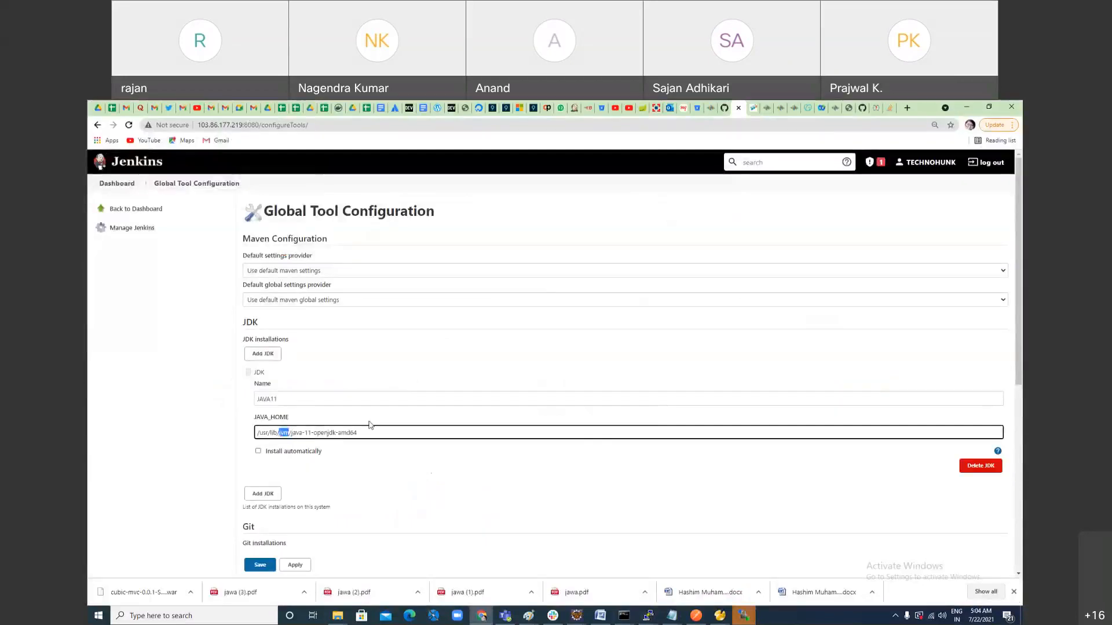
# Step: Review the Git, Gradle, Ant and Maven sections of the Global Tool Configuration page
pyautogui.scroll(-2, 470, 488)
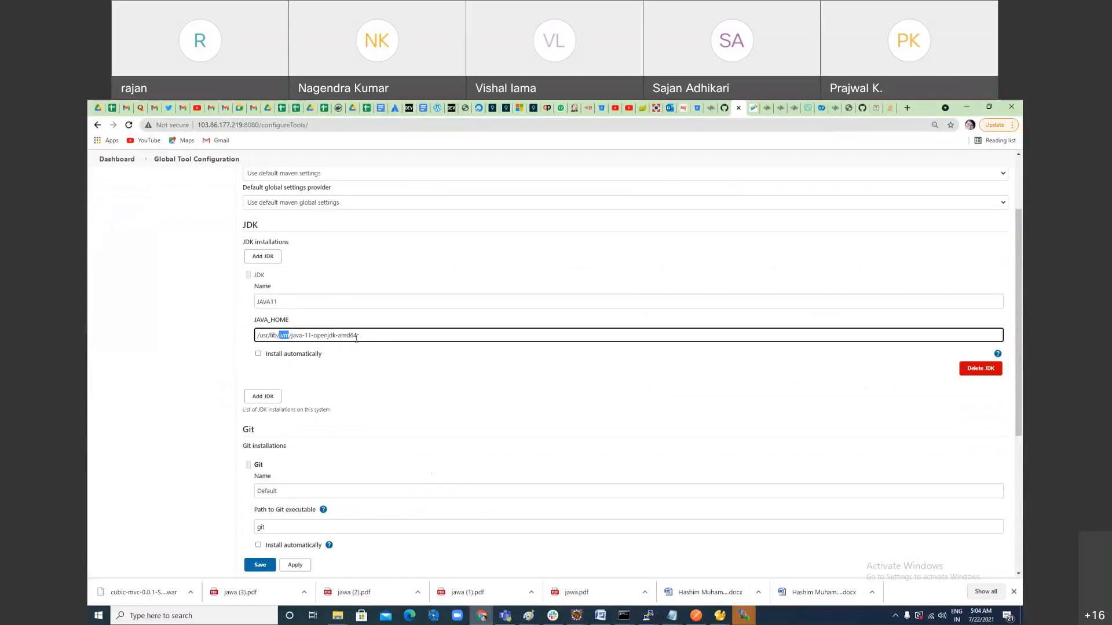
pyautogui.scroll(-2, 428, 469)
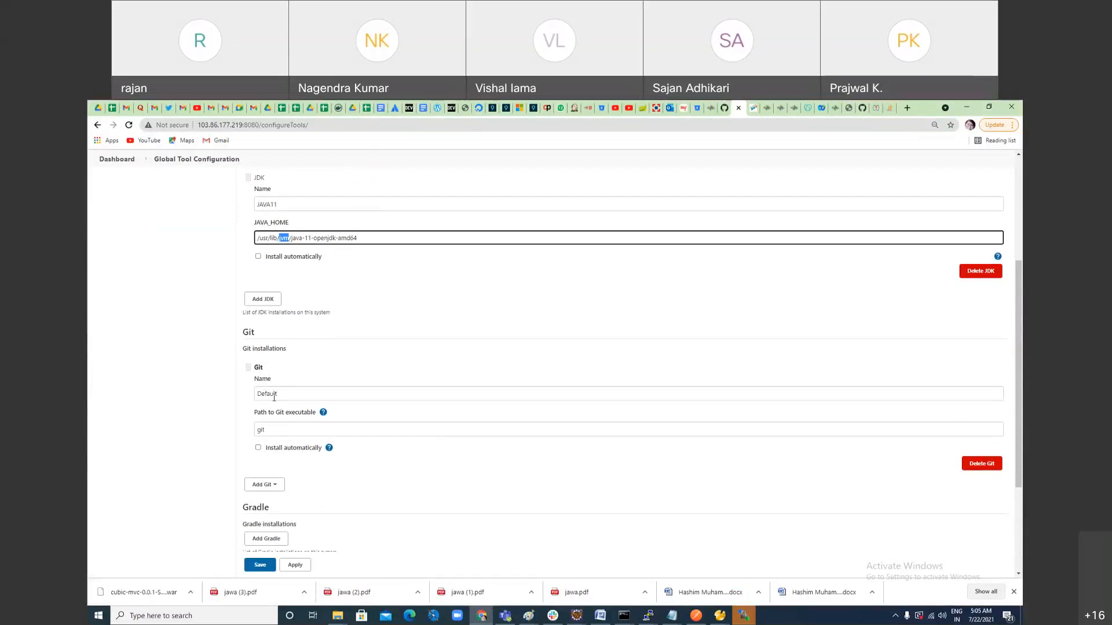
pyautogui.scroll(-3, 473, 517)
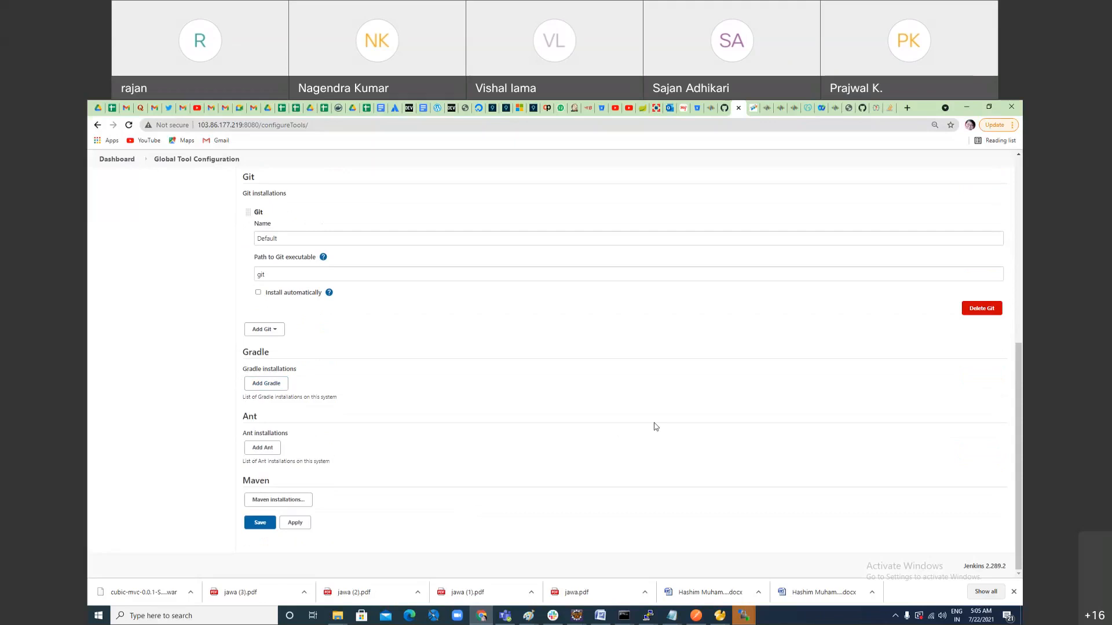
pyautogui.doubleClick(249, 416)
pyautogui.moveTo(244, 485); pyautogui.dragTo(272, 482)
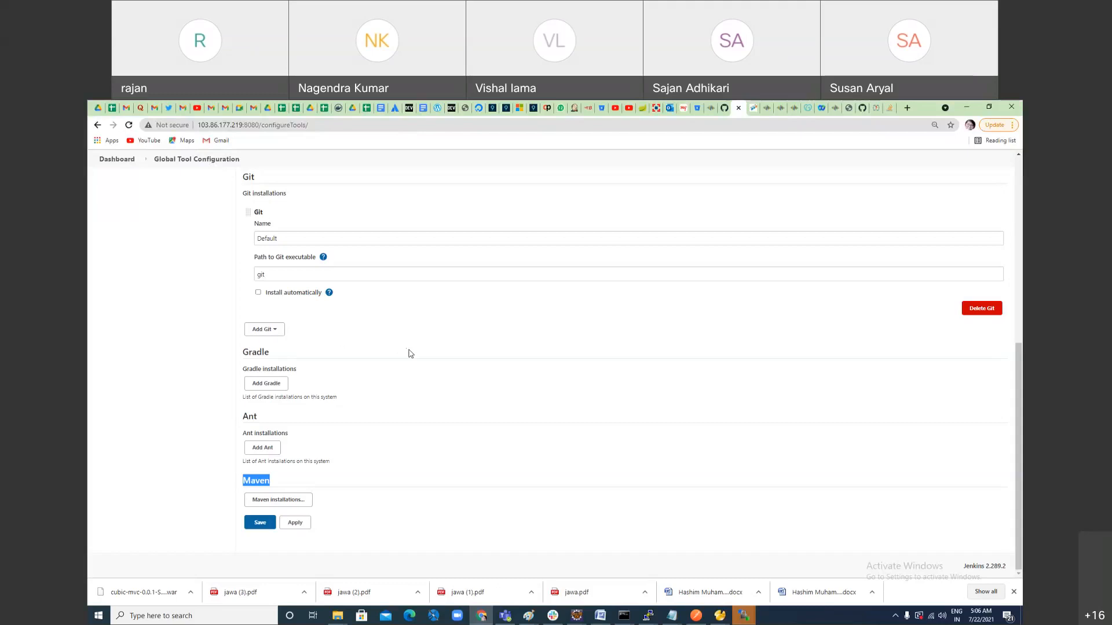
# Step: Expand the Maven installations to review the maven3.8.1 entry, and save the global tool configuration
pyautogui.click(295, 500)
pyautogui.scroll(-3, 454, 485)
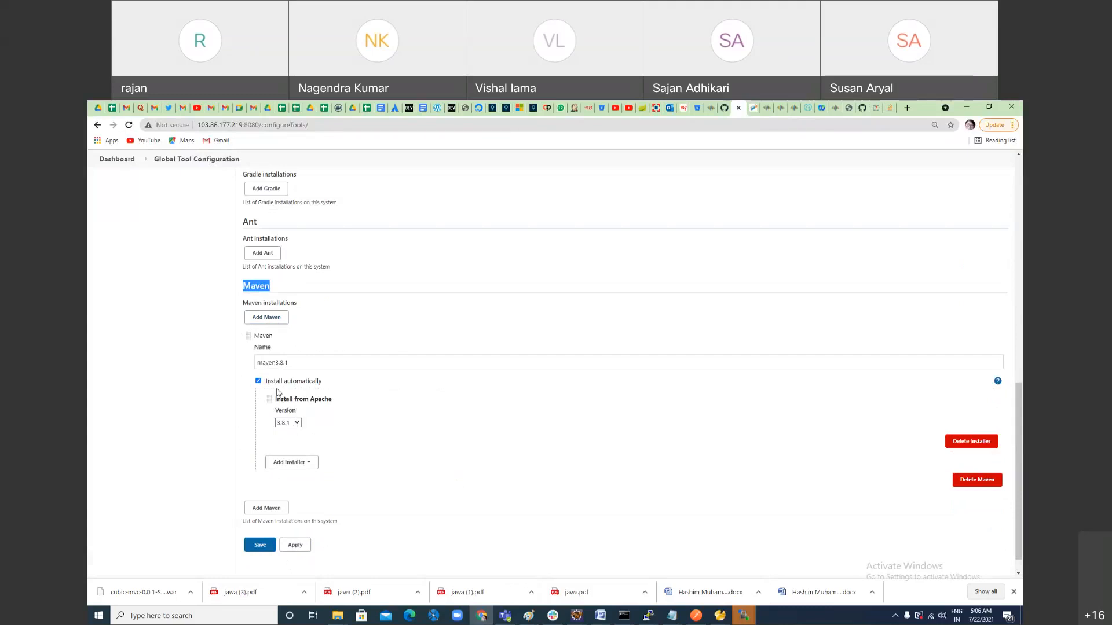
pyautogui.scroll(-1, 384, 501)
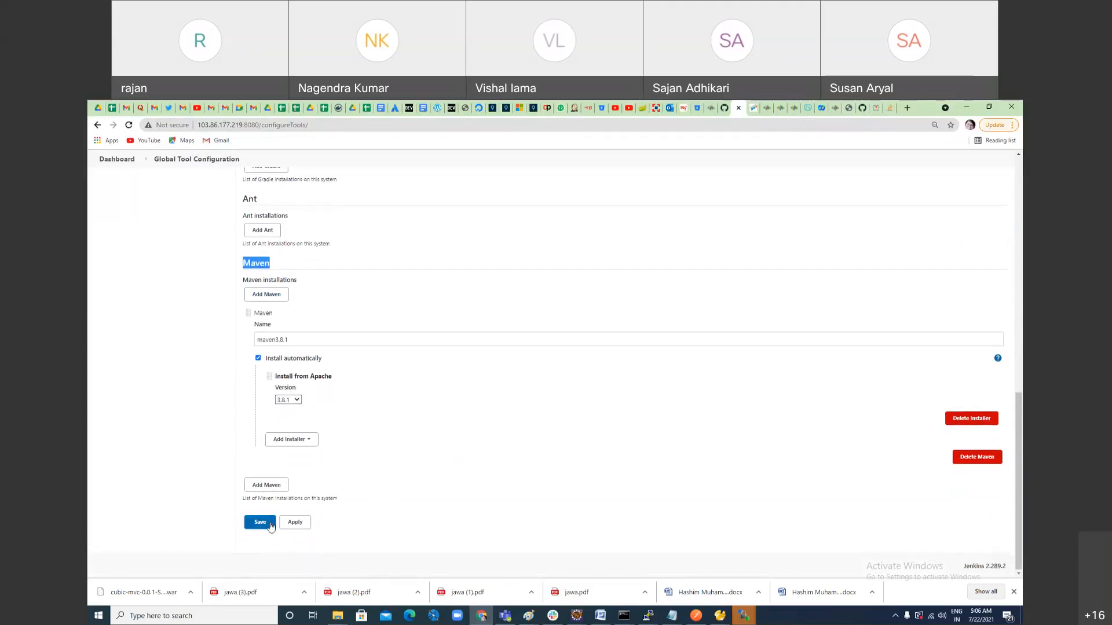
pyautogui.click(293, 524)
pyautogui.click(268, 528)
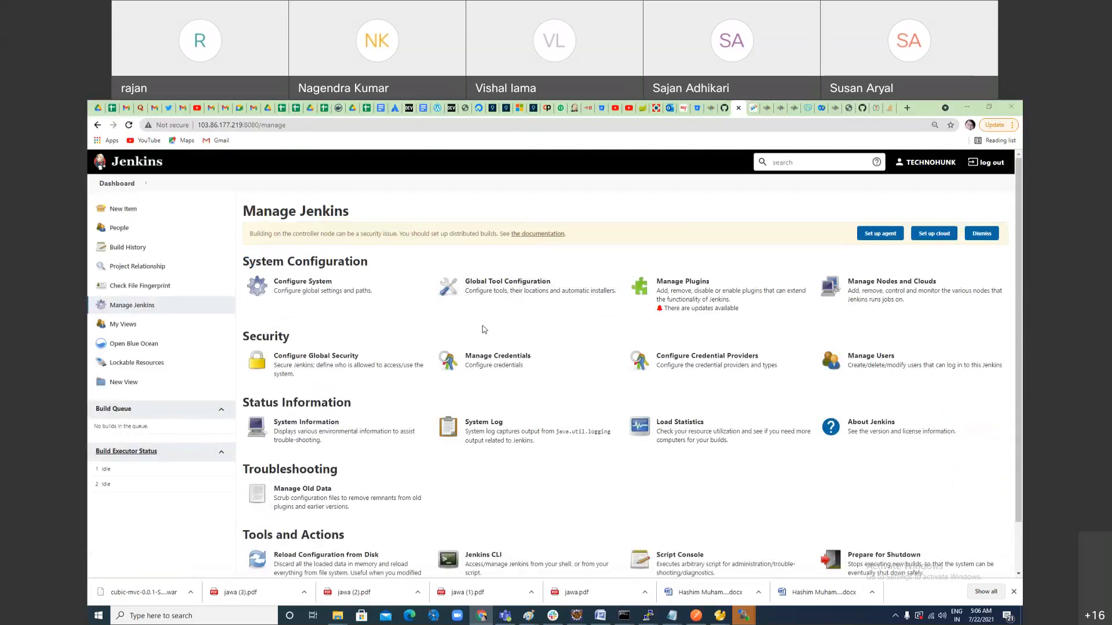
# Step: Switch to the Paint diagram and fill the github box's frame with yellow and the strip beneath it with indigo
pyautogui.hotkey('alt', 'Tab')
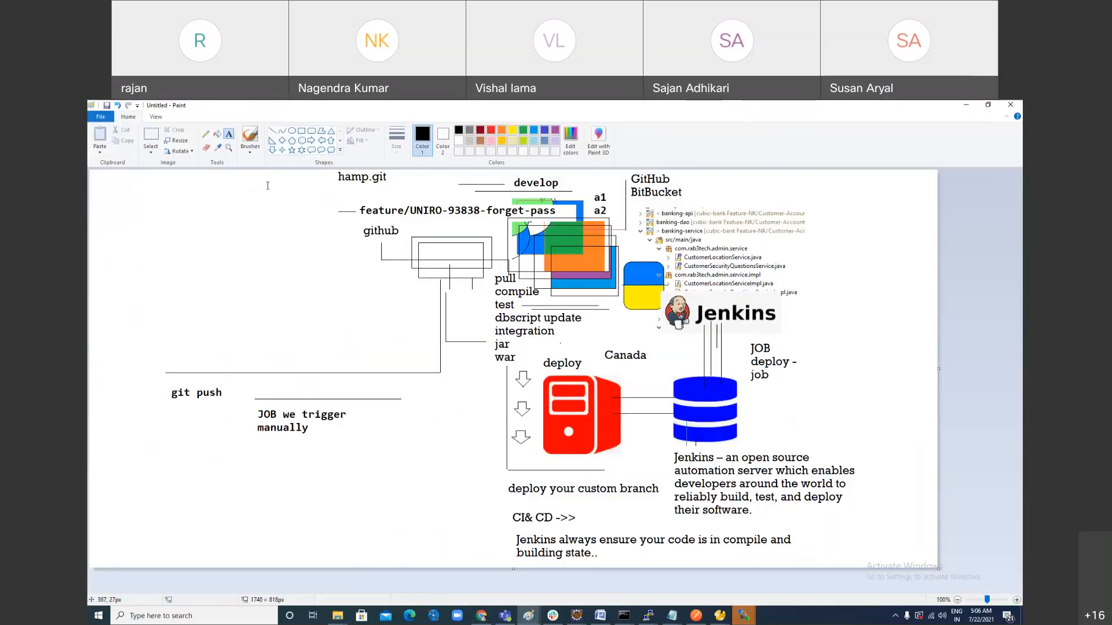
pyautogui.click(512, 130)
pyautogui.click(217, 134)
pyautogui.click(456, 240)
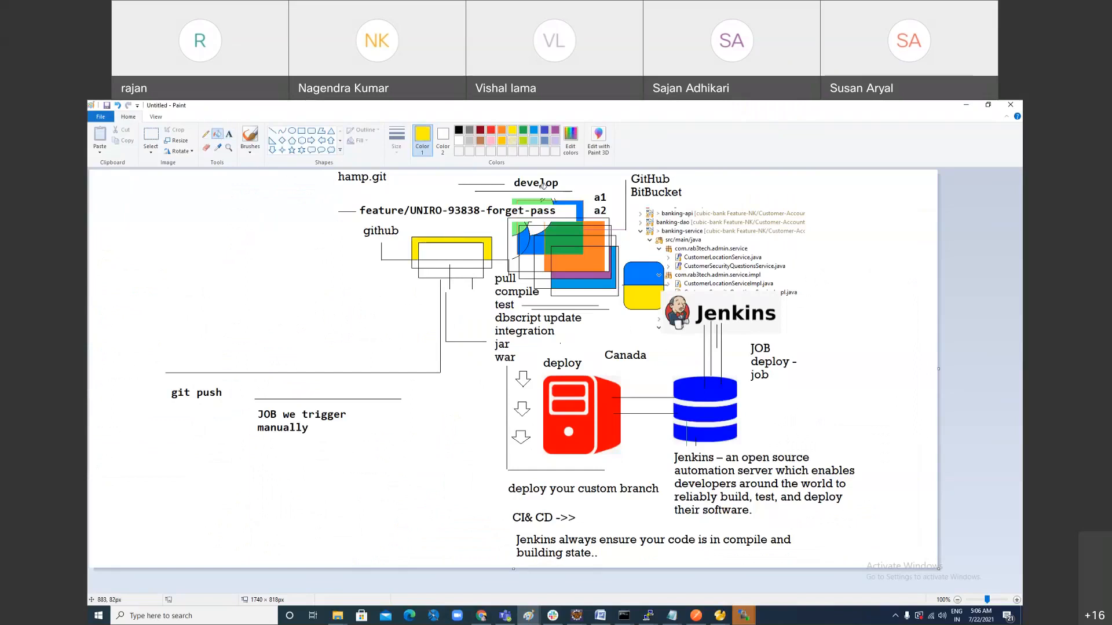
pyautogui.click(544, 130)
pyautogui.click(446, 273)
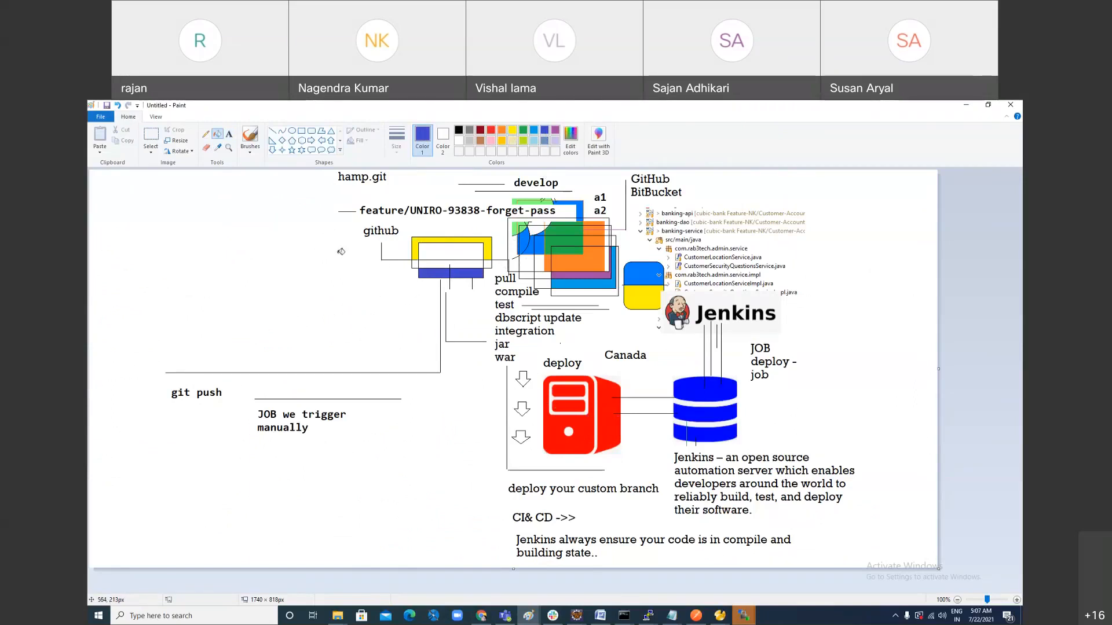
pyautogui.click(151, 136)
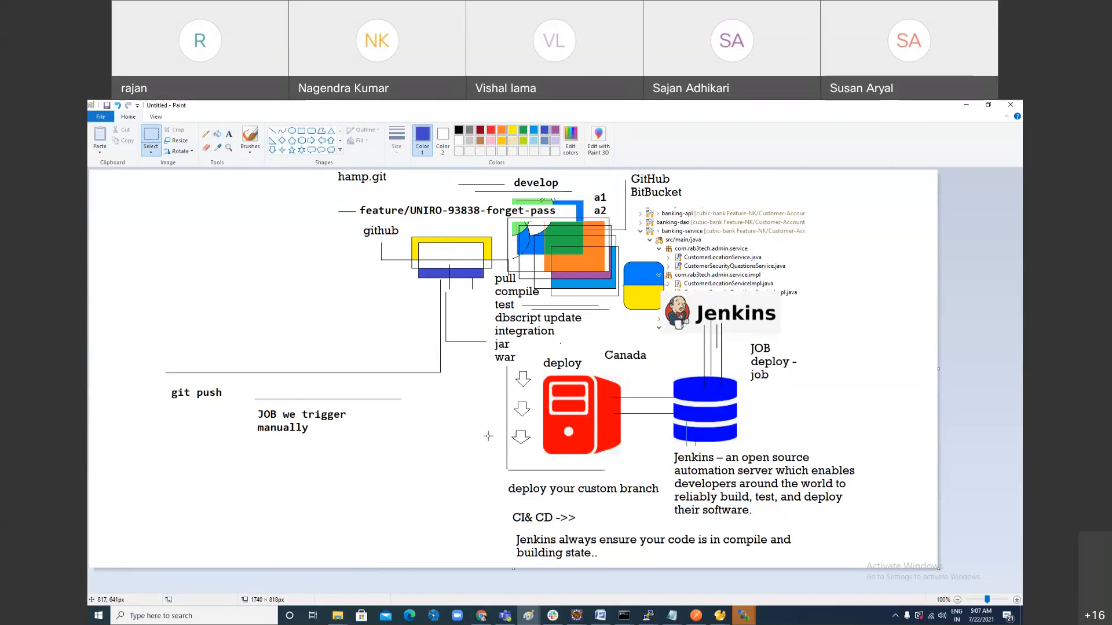
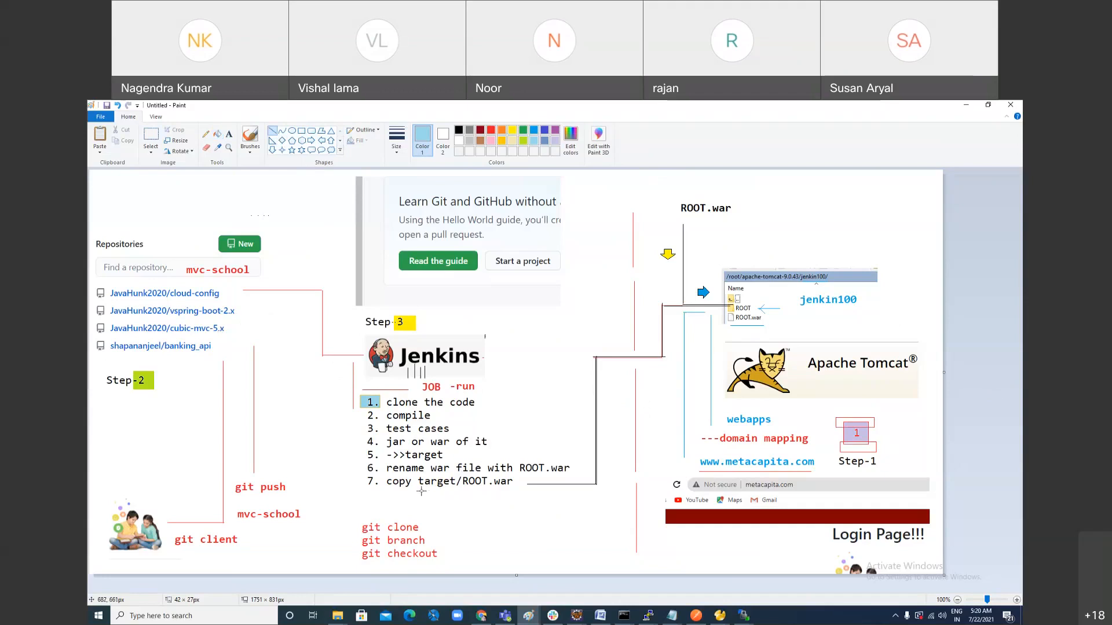
# Step: Underline ROOT.war in item 7 of the Jenkins job list with a thin black line about 90 px long
pyautogui.moveTo(420, 488); pyautogui.dragTo(509, 491)
pyautogui.click(458, 130)
pyautogui.click(397, 139)
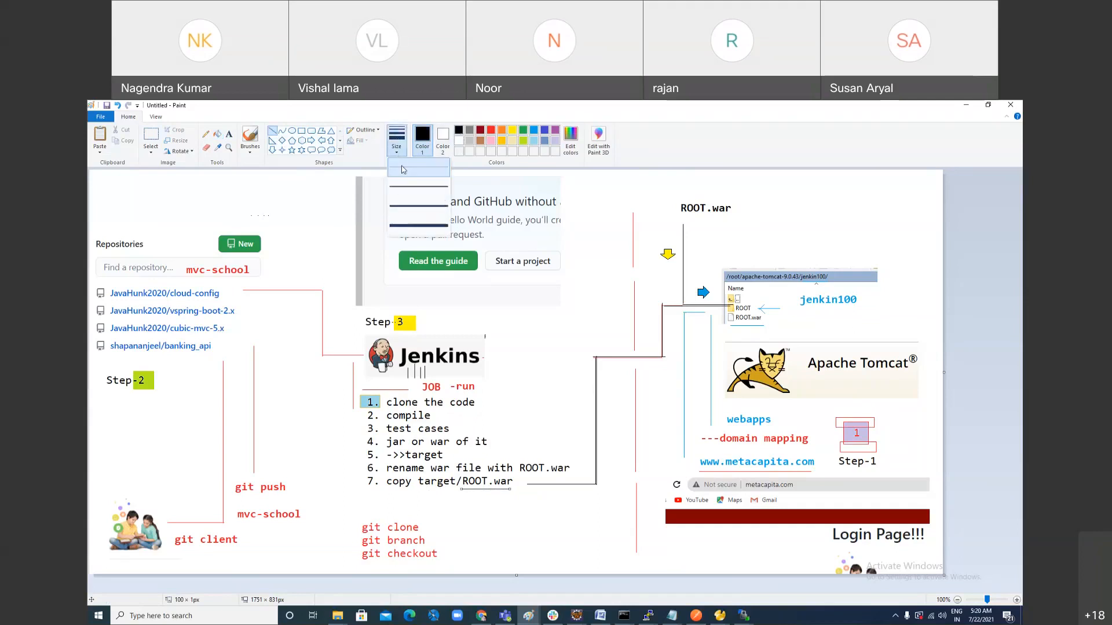
pyautogui.click(403, 170)
pyautogui.moveTo(463, 491); pyautogui.dragTo(506, 491)
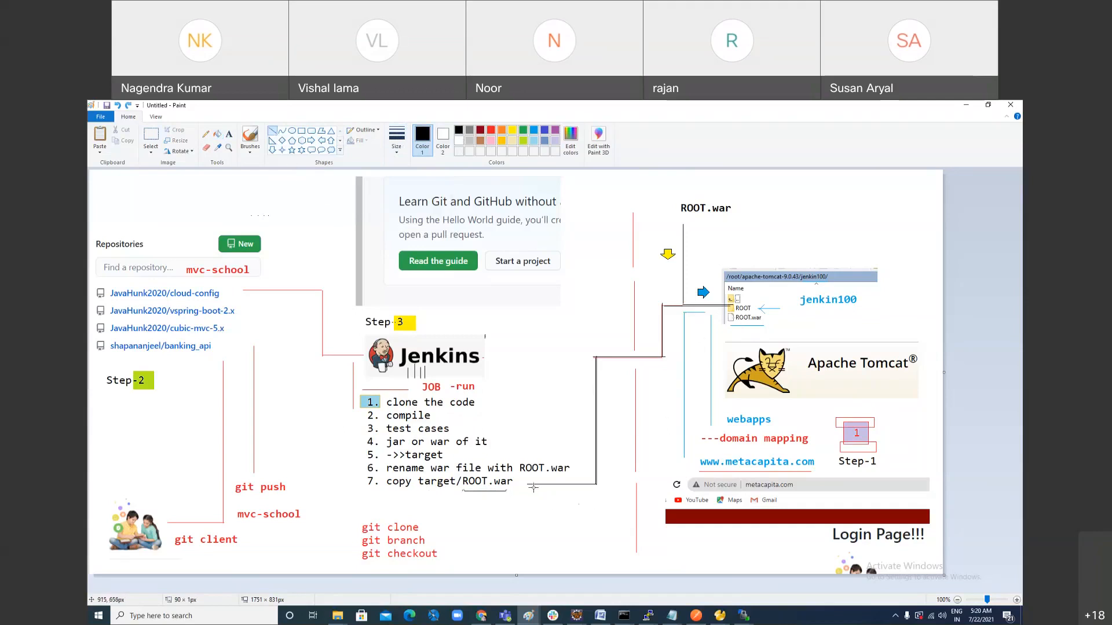
# Step: Trace a second black line along the connector from item 7 of the job list to Tomcat's ROOT folder
pyautogui.moveTo(529, 484); pyautogui.dragTo(597, 484)
pyautogui.click(565, 498)
pyautogui.moveTo(528, 482)
pyautogui.mouseDown()
pyautogui.moveTo(596, 482)
pyautogui.moveTo(587, 356)
pyautogui.moveTo(661, 355)
pyautogui.moveTo(659, 305)
pyautogui.moveTo(734, 305)
pyautogui.mouseUp()
pyautogui.click(603, 360)
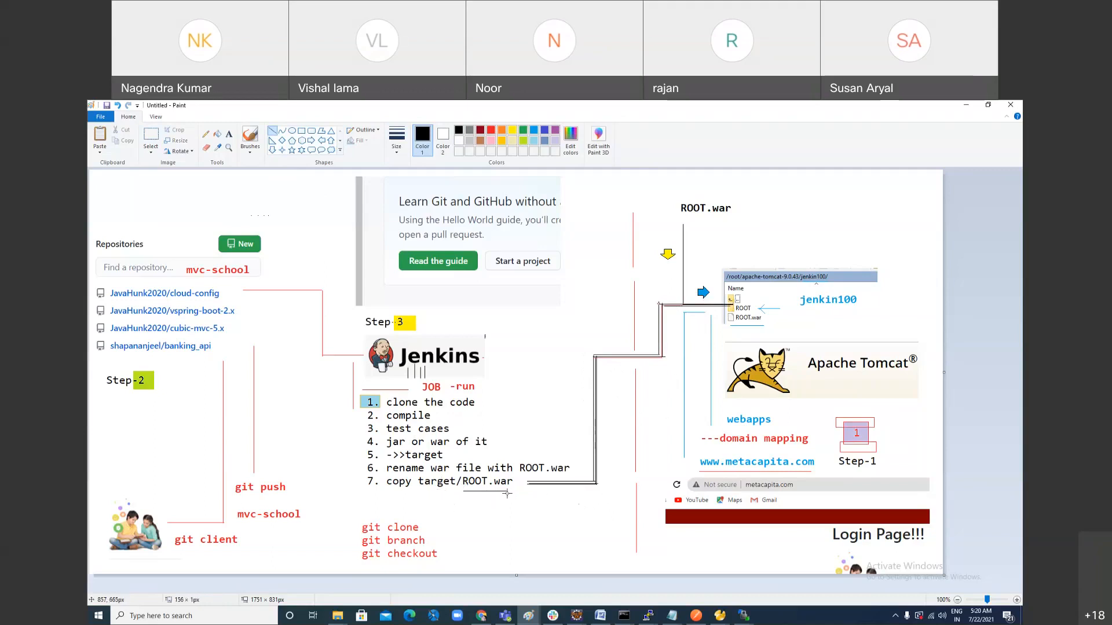
# Step: Switch to Eclipse, collapse vspring-boot's source folders, and select the vspring-boot-0.0.1-SNAPSHOT.jar file in its target folder
pyautogui.click(580, 617)
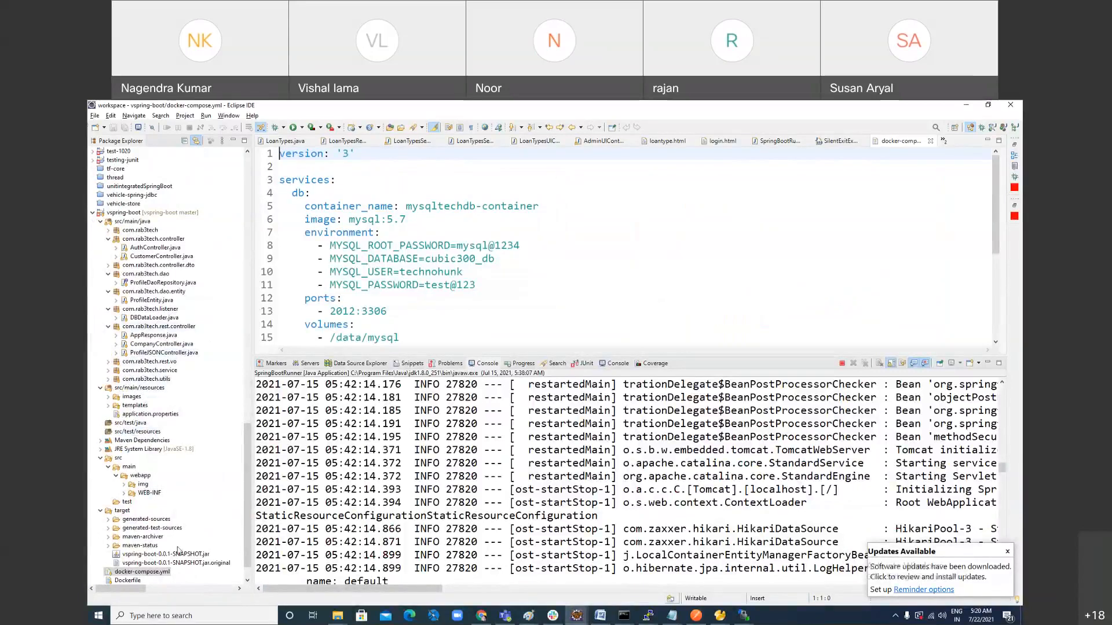
pyautogui.scroll(-1, 177, 550)
pyautogui.click(119, 484)
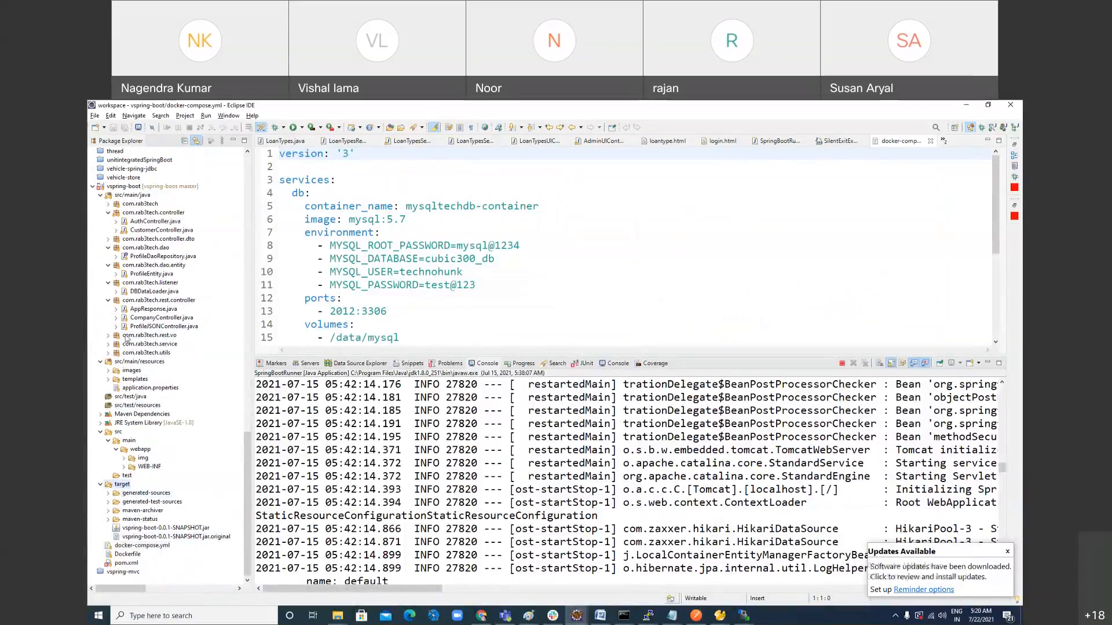
pyautogui.click(101, 196)
pyautogui.click(100, 432)
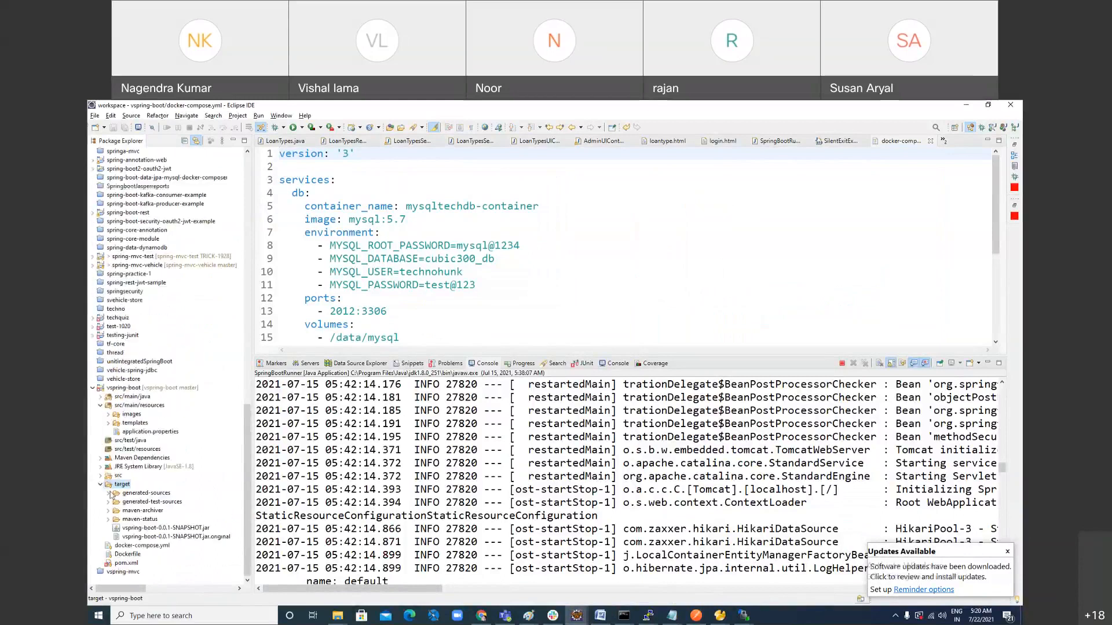
pyautogui.click(101, 407)
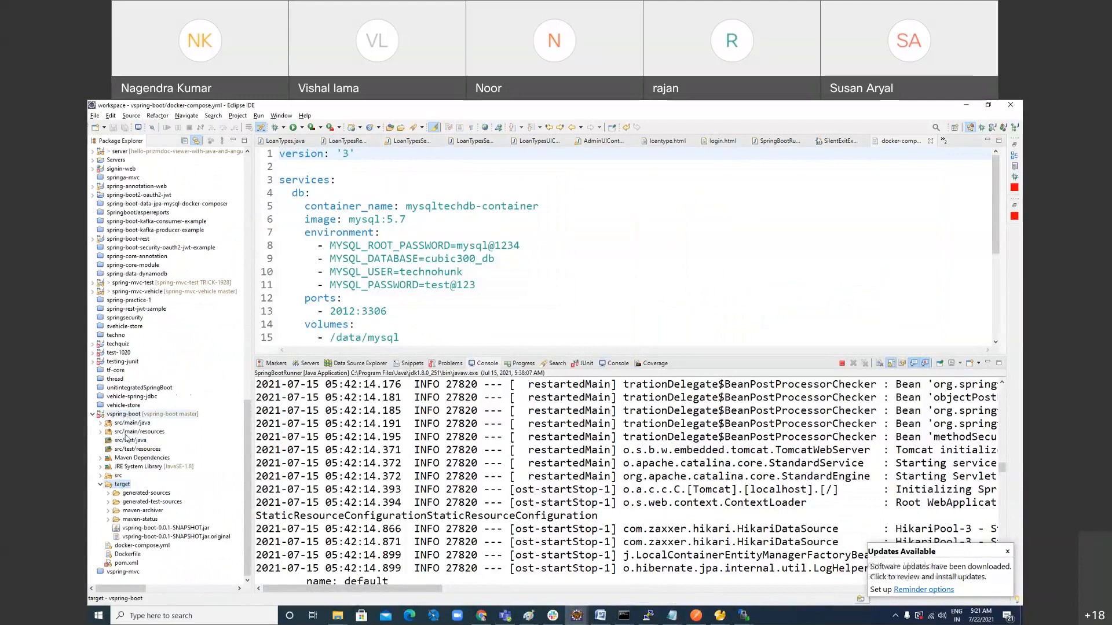
pyautogui.click(183, 528)
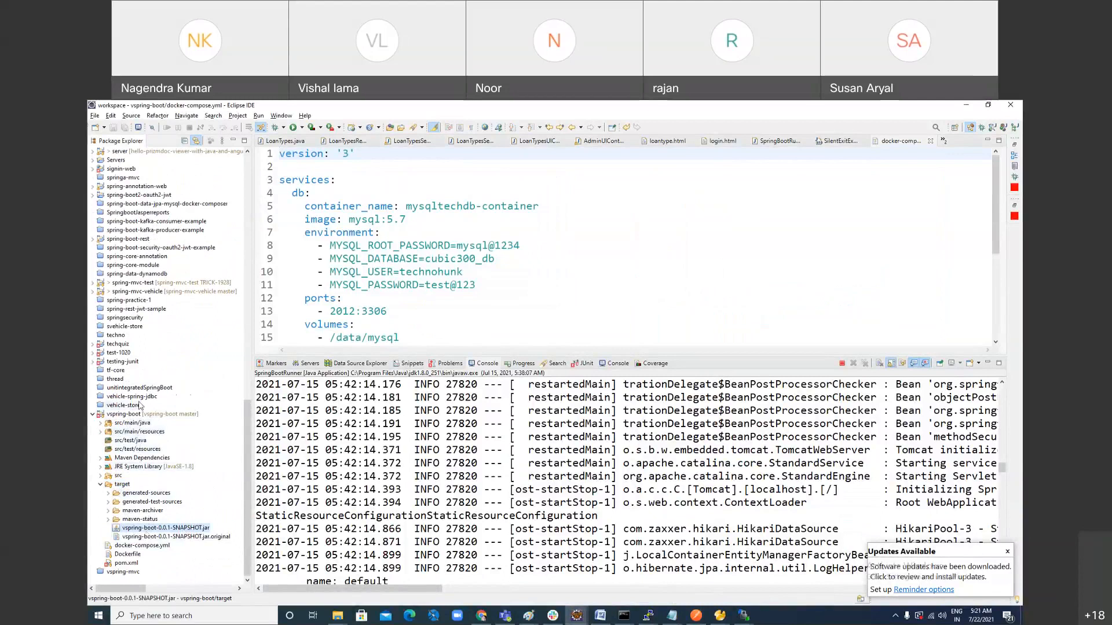
# Step: Open vspring-boot's pom.xml and highlight the packaging line that specifies jar
pyautogui.click(132, 563)
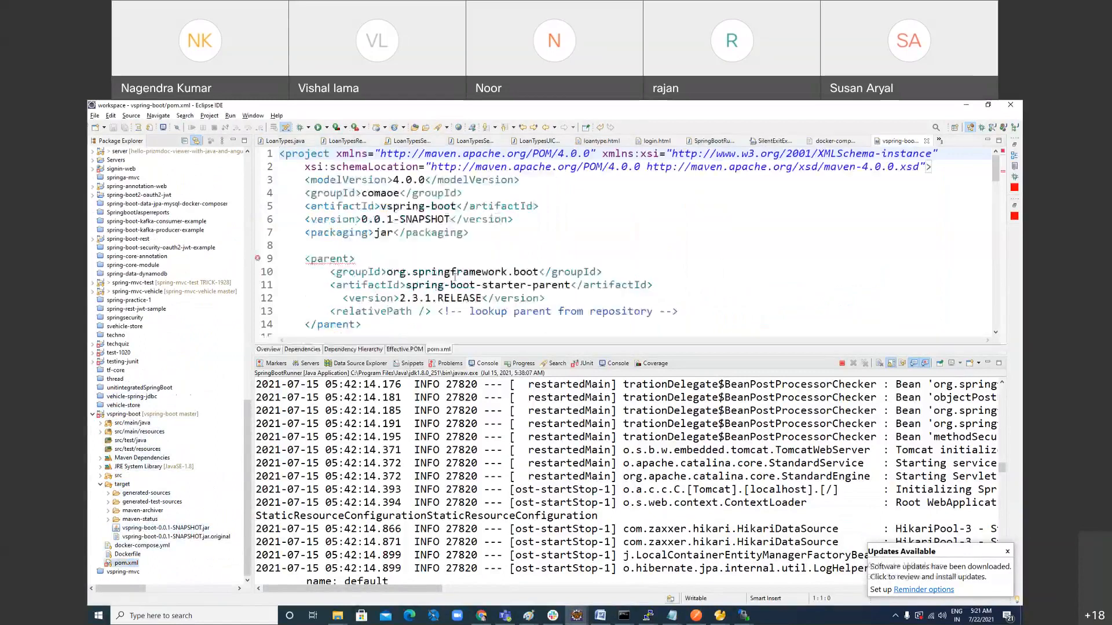
pyautogui.doubleClick(382, 233)
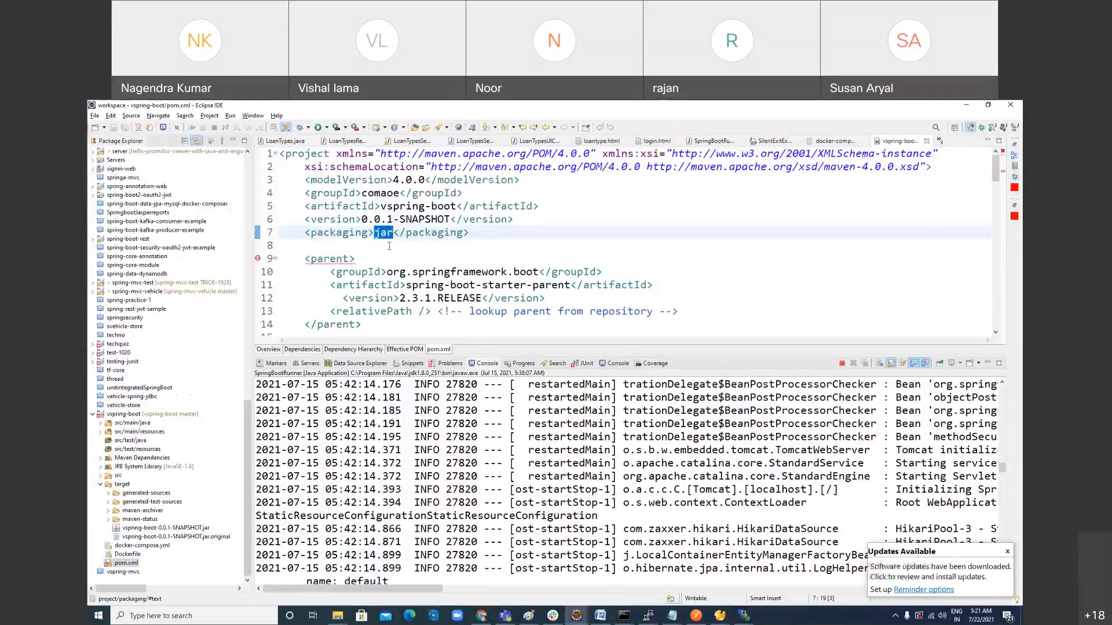
pyautogui.moveTo(307, 234); pyautogui.dragTo(470, 233)
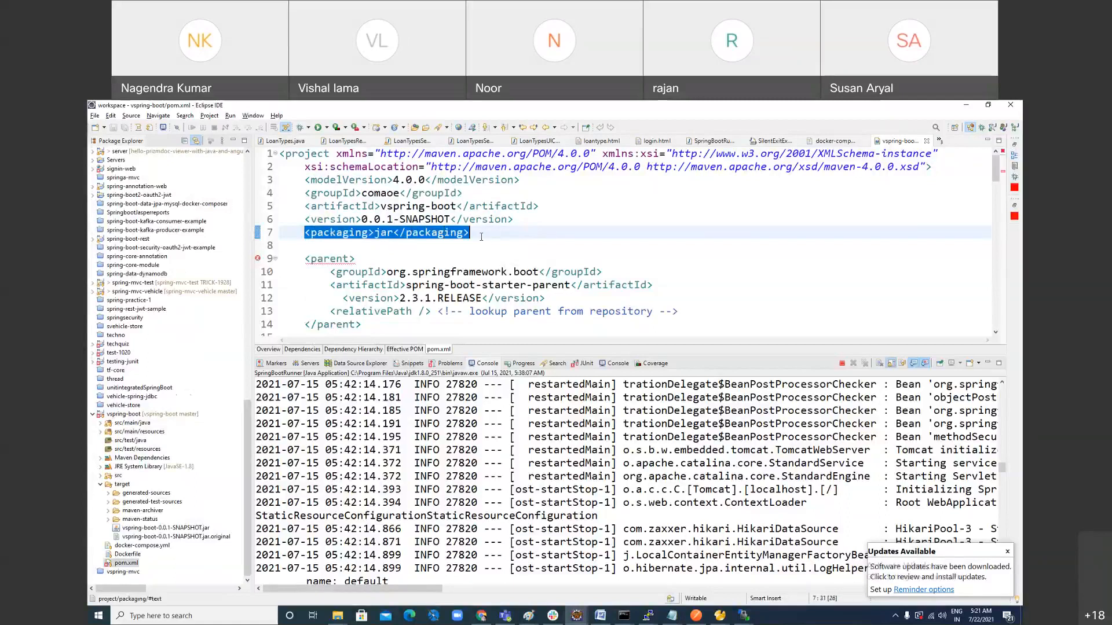
# Step: Run Maven install on the vspring-boot project
pyautogui.rightClick(150, 416)
pyautogui.moveTo(219, 479)
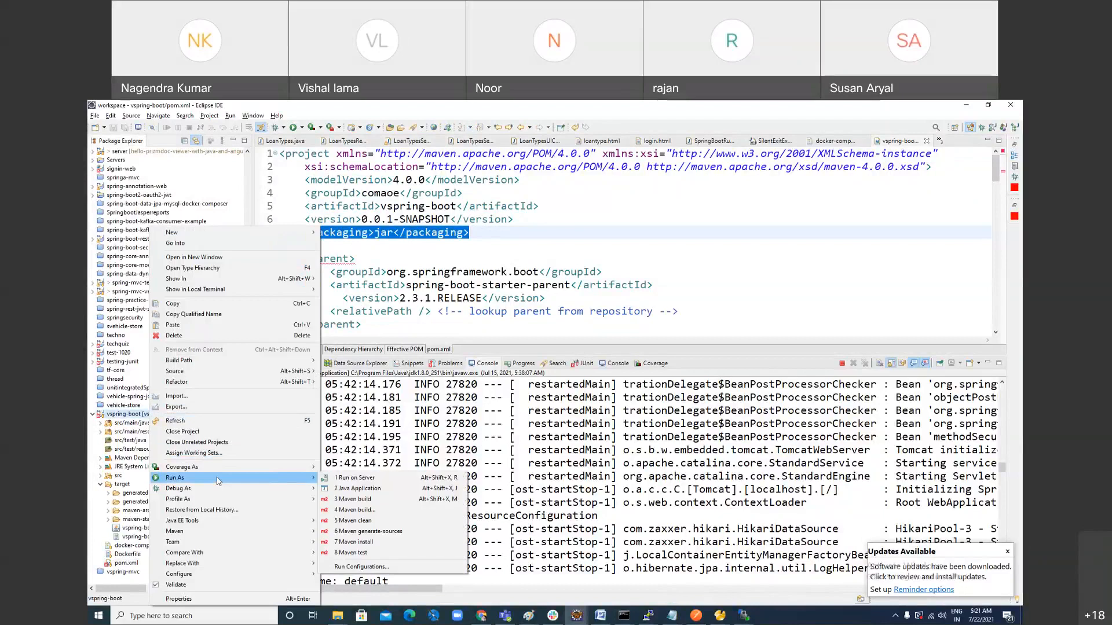
pyautogui.click(387, 547)
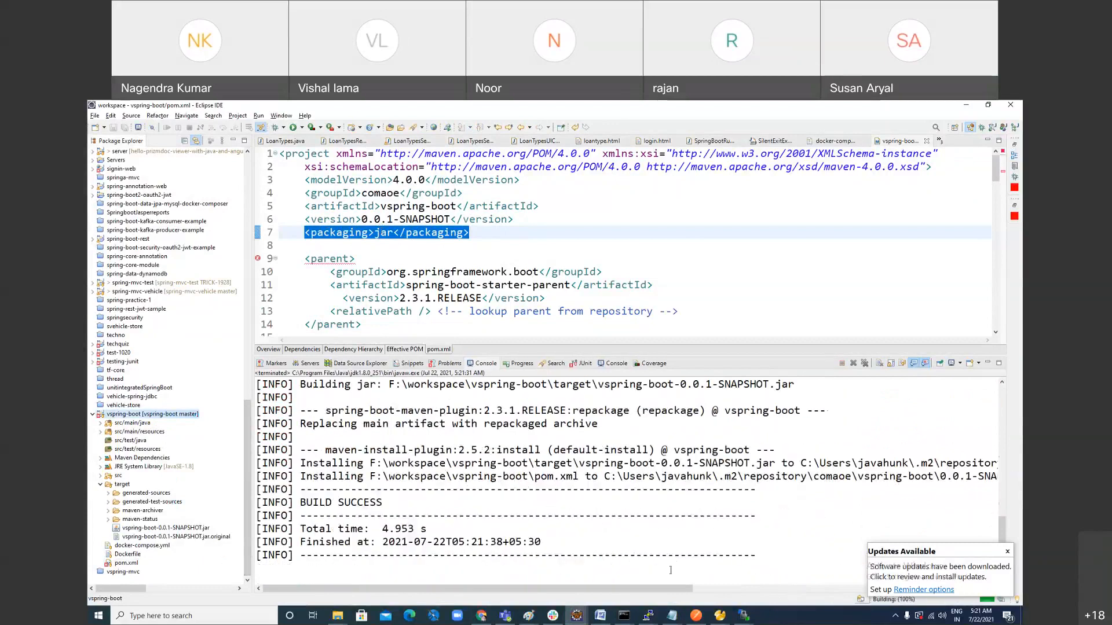
# Step: Delete all subfolders and both SNAPSHOT jar files from the vspring-boot target folder
pyautogui.click(176, 529)
pyautogui.click(153, 493)
pyautogui.keyDown('shift'); pyautogui.click(157, 530); pyautogui.keyUp('shift')
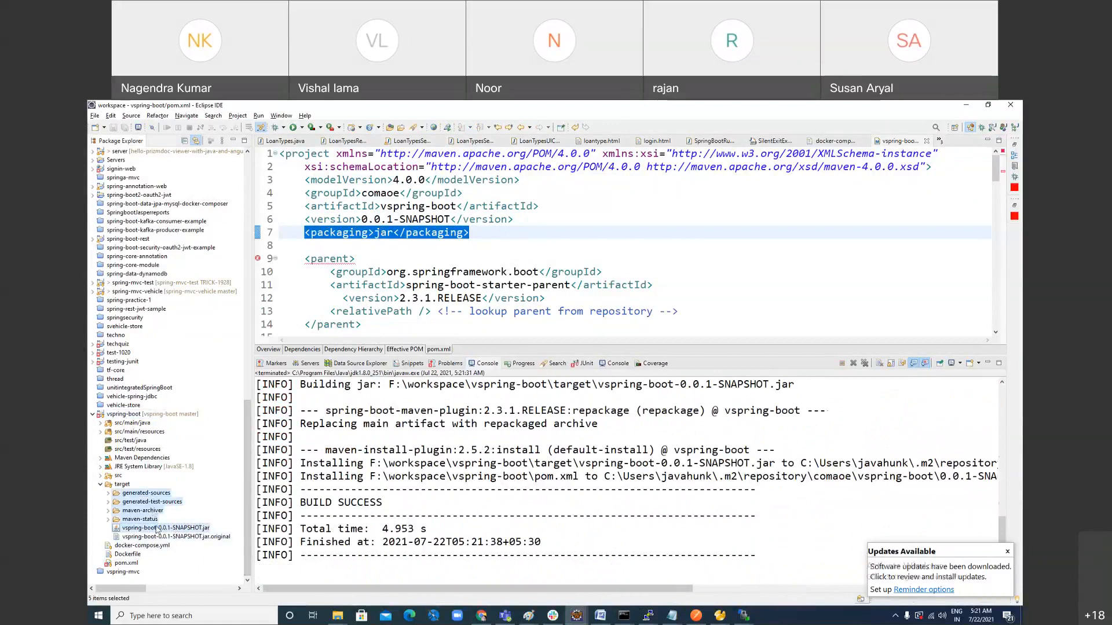
pyautogui.click(158, 529)
pyautogui.click(146, 493)
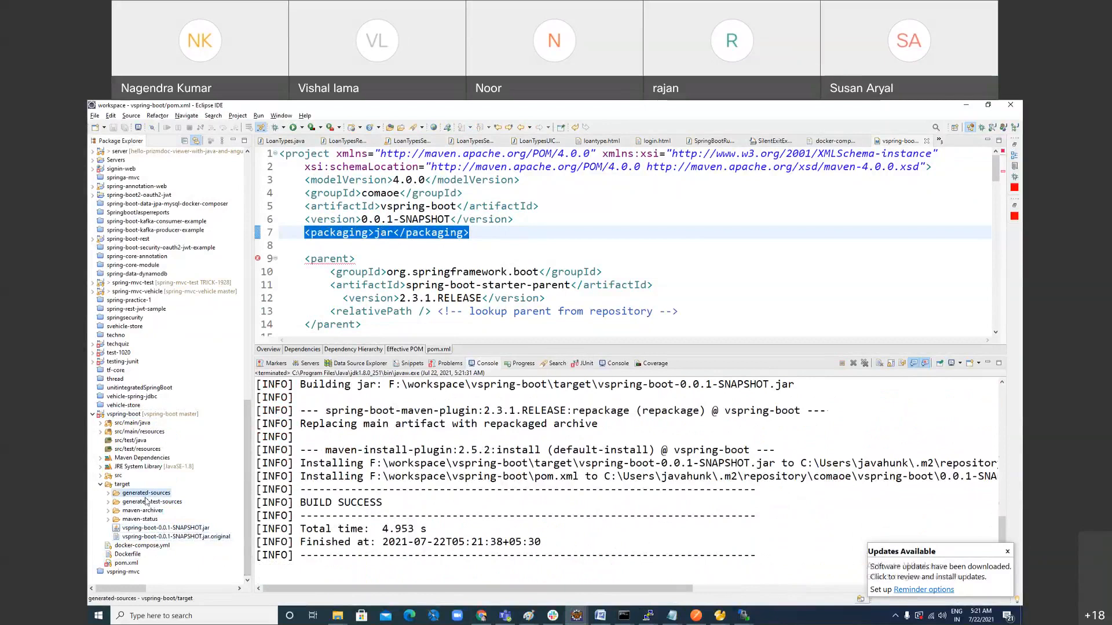
pyautogui.keyDown('shift'); pyautogui.click(175, 537); pyautogui.keyUp('shift')
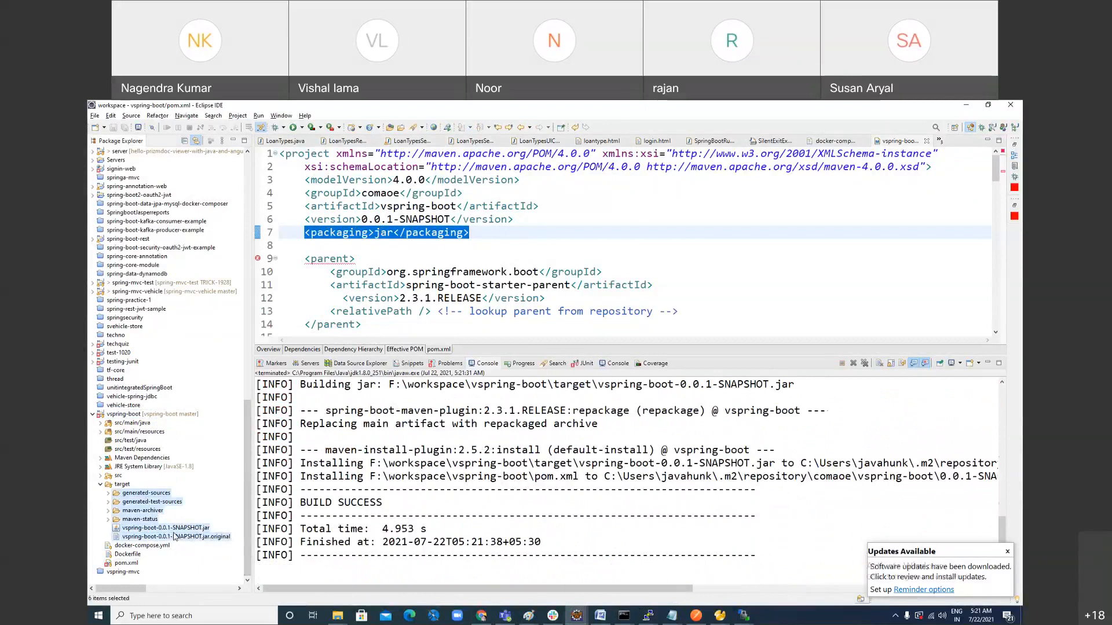
pyautogui.press('Delete')
pyautogui.press('Return')
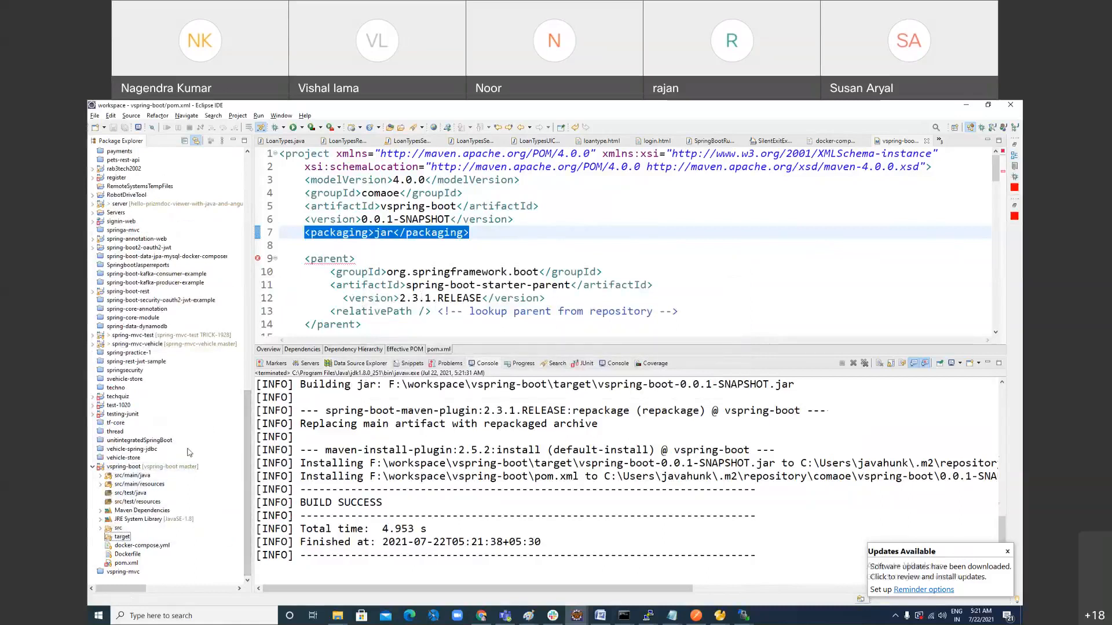
# Step: Rebuild vspring-boot with Maven install and refresh its emptied target folder to list the generated files
pyautogui.rightClick(145, 468)
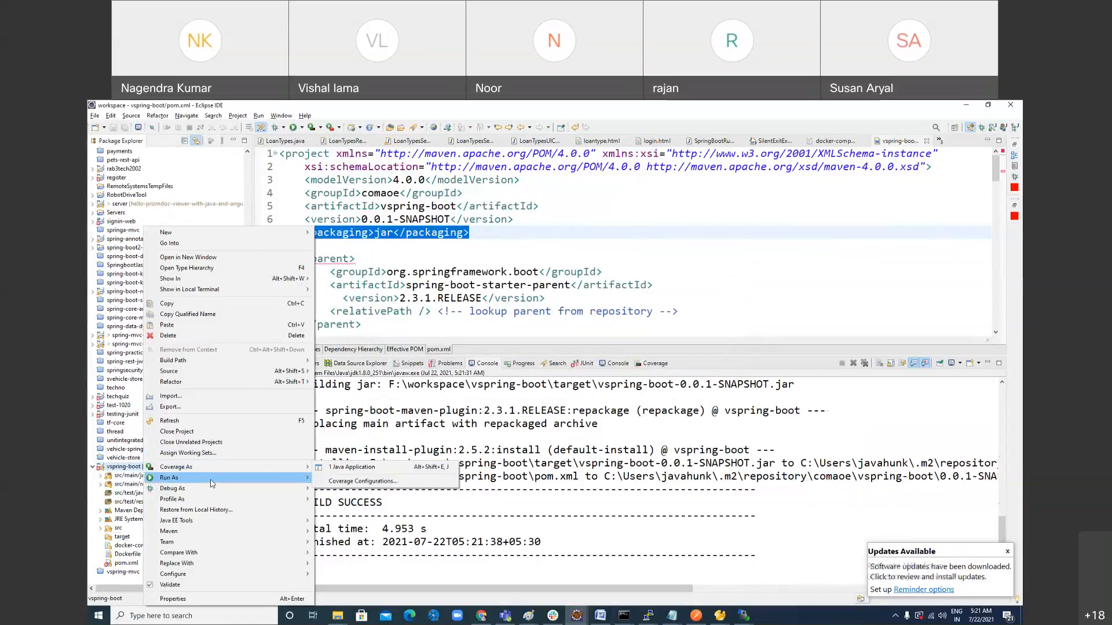
pyautogui.moveTo(210, 480)
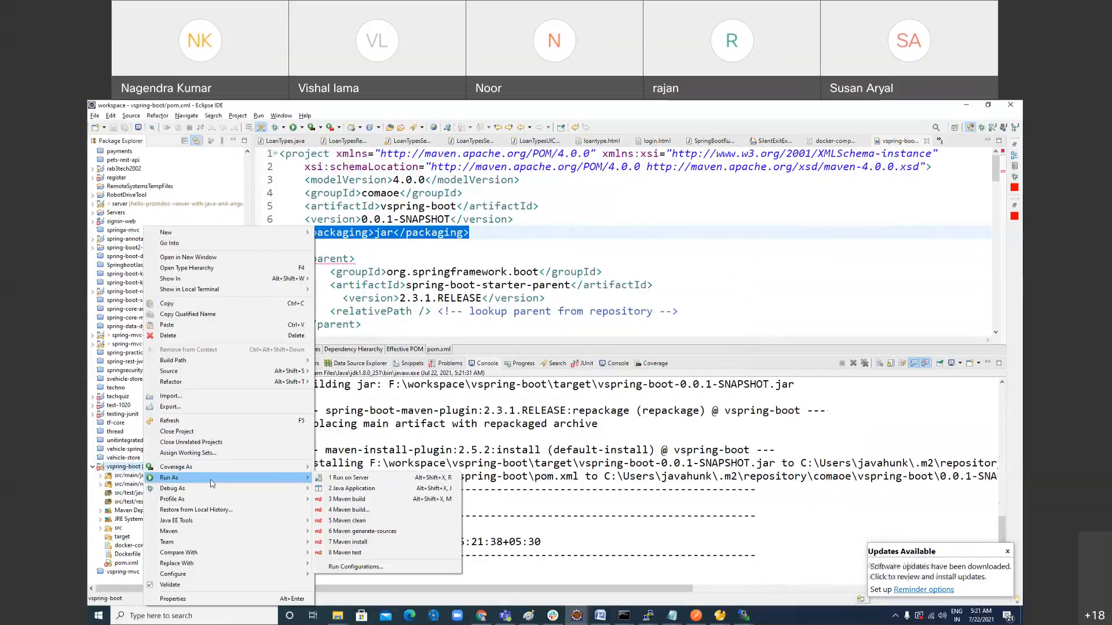
pyautogui.click(362, 543)
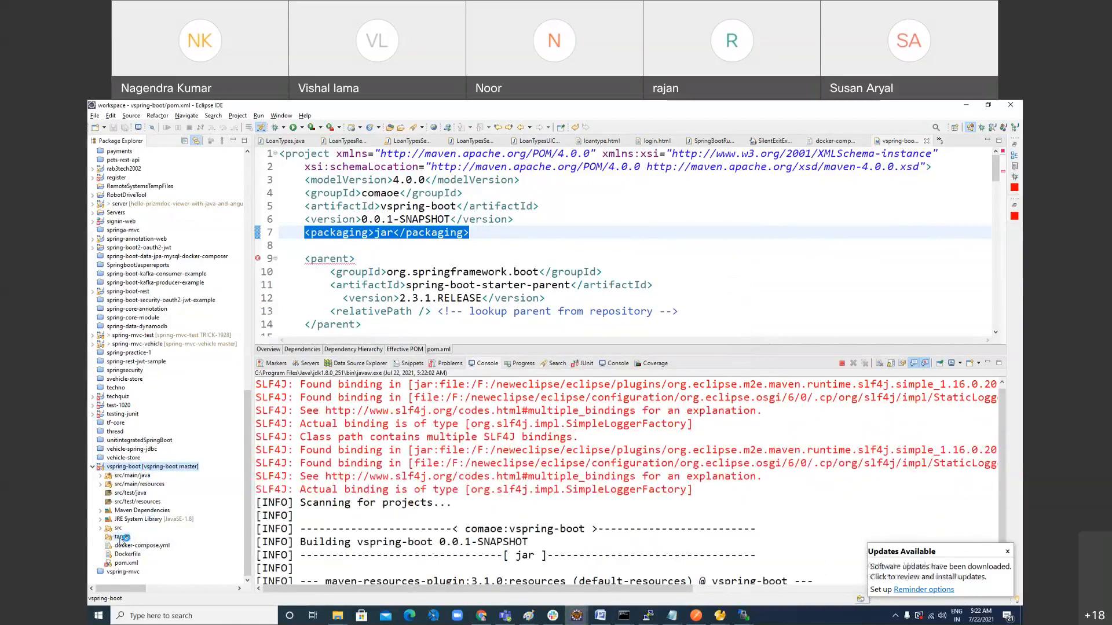
pyautogui.rightClick(125, 537)
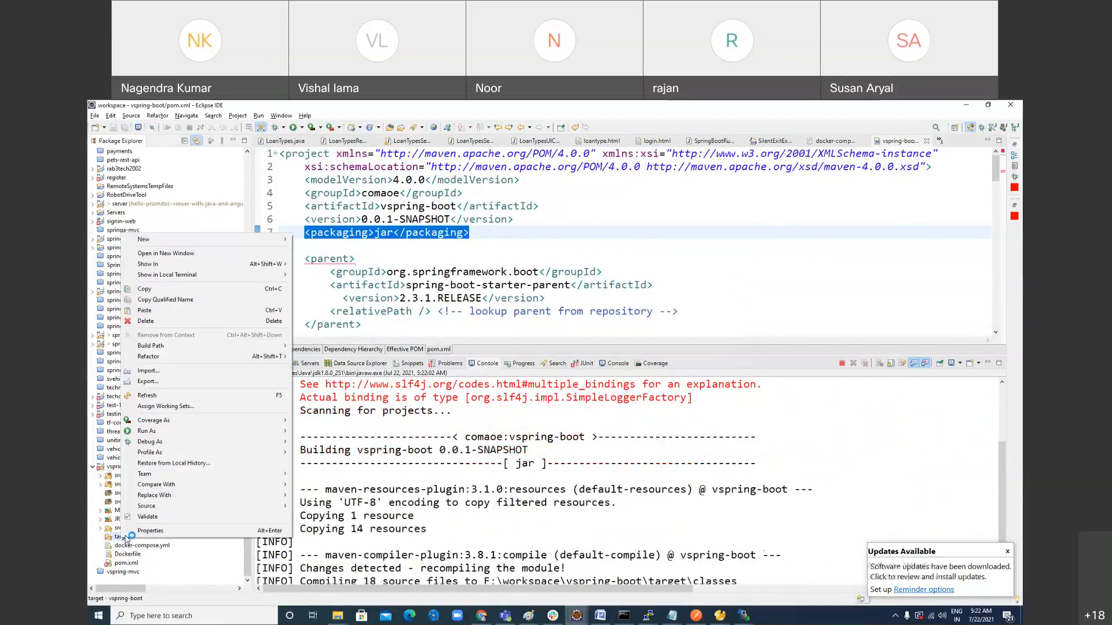
pyautogui.click(164, 396)
pyautogui.scroll(-2, 243, 579)
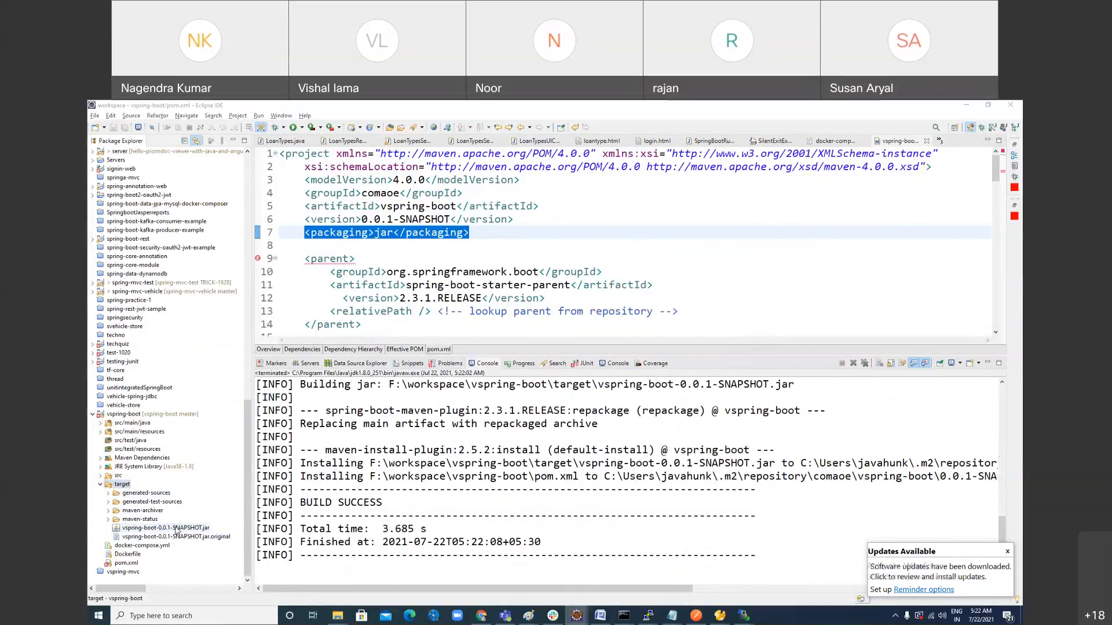
# Step: Switch to the Paint diagram and draw a small black right-arrow shape beside the mvc-school label near the repository search box
pyautogui.hotkey('alt', 'Tab')
pyautogui.click(312, 141)
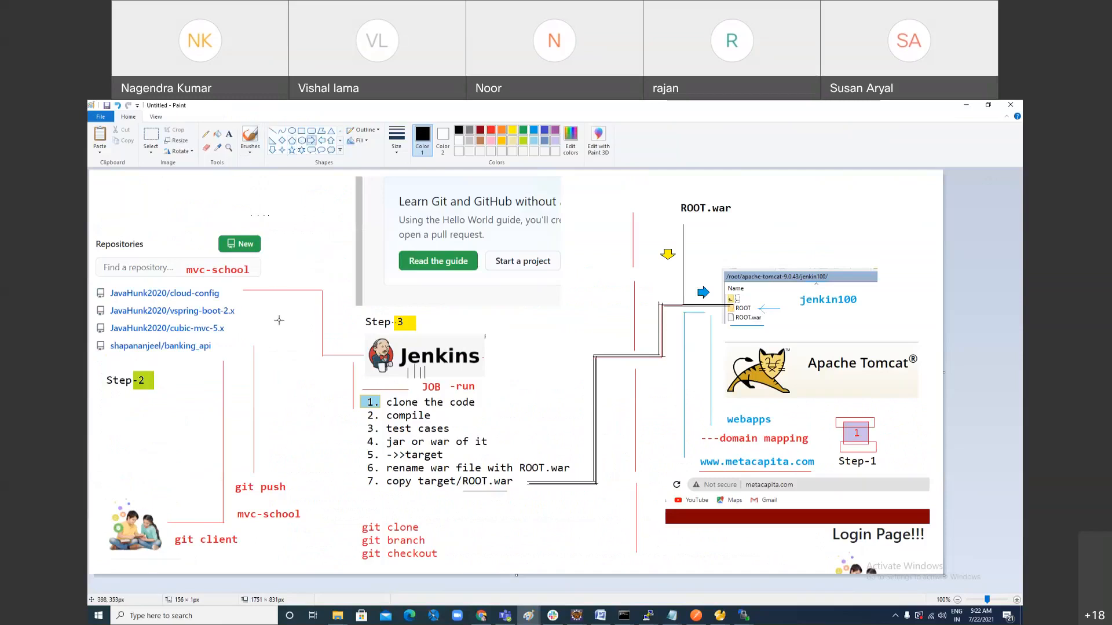
pyautogui.moveTo(278, 267); pyautogui.dragTo(293, 282)
pyautogui.click(498, 434)
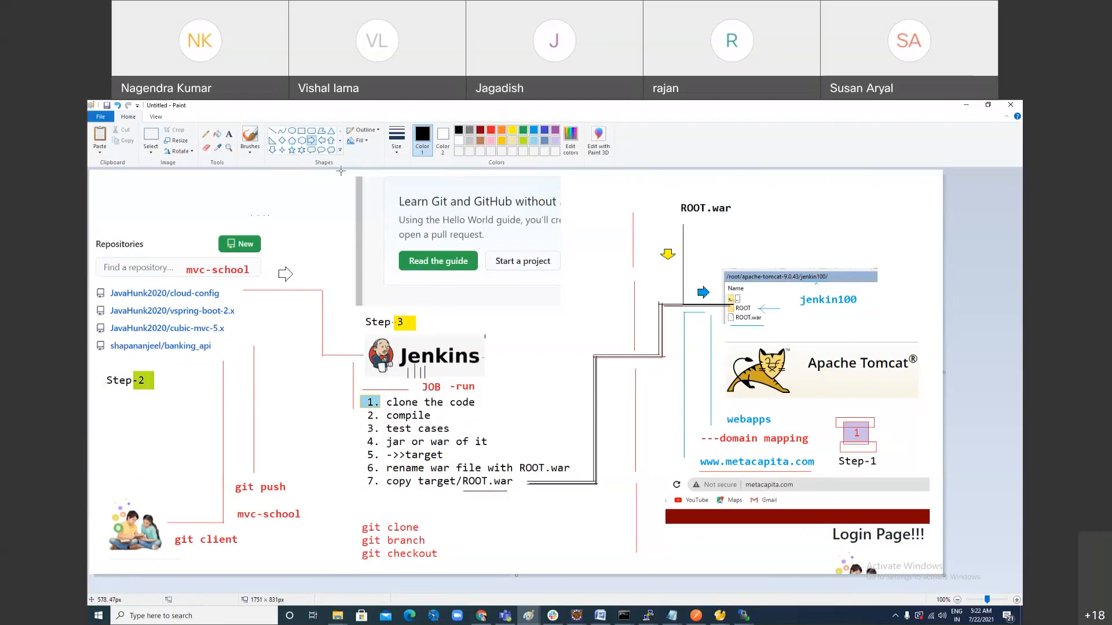
# Step: Trace a third black line along the connector from the copy target/ROOT.war item to Tomcat's ROOT folder
pyautogui.click(272, 131)
pyautogui.moveTo(663, 307); pyautogui.dragTo(730, 303)
pyautogui.moveTo(526, 480)
pyautogui.mouseDown()
pyautogui.moveTo(596, 481)
pyautogui.moveTo(590, 351)
pyautogui.moveTo(653, 363)
pyautogui.moveTo(655, 303)
pyautogui.moveTo(724, 308)
pyautogui.mouseUp()
pyautogui.click(619, 400)
pyautogui.click(671, 371)
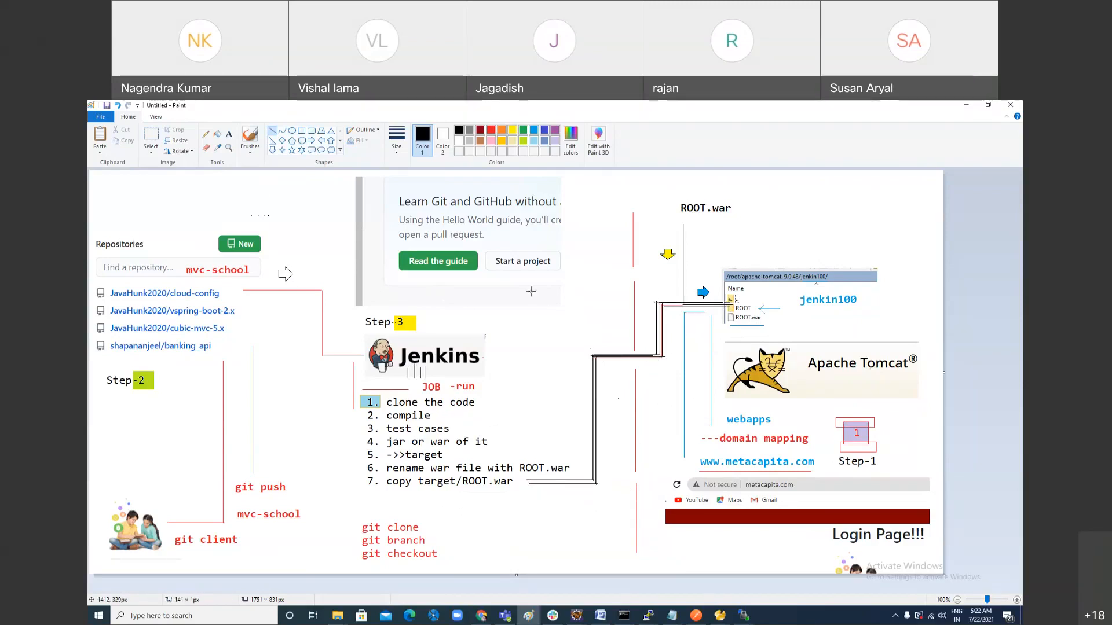
# Step: Add a text block above the right arrow listing the branches b1, b2 and b3 on separate lines
pyautogui.click(229, 134)
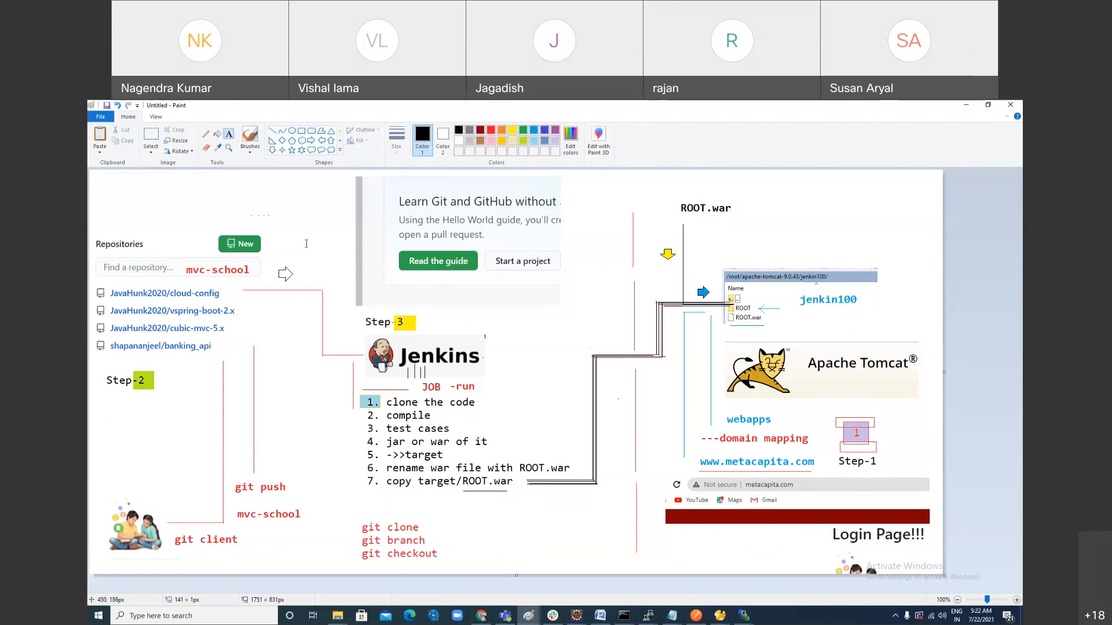
pyautogui.click(290, 223)
pyautogui.write('b1')
pyautogui.press('Return')
pyautogui.write('b2')
pyautogui.press('Return')
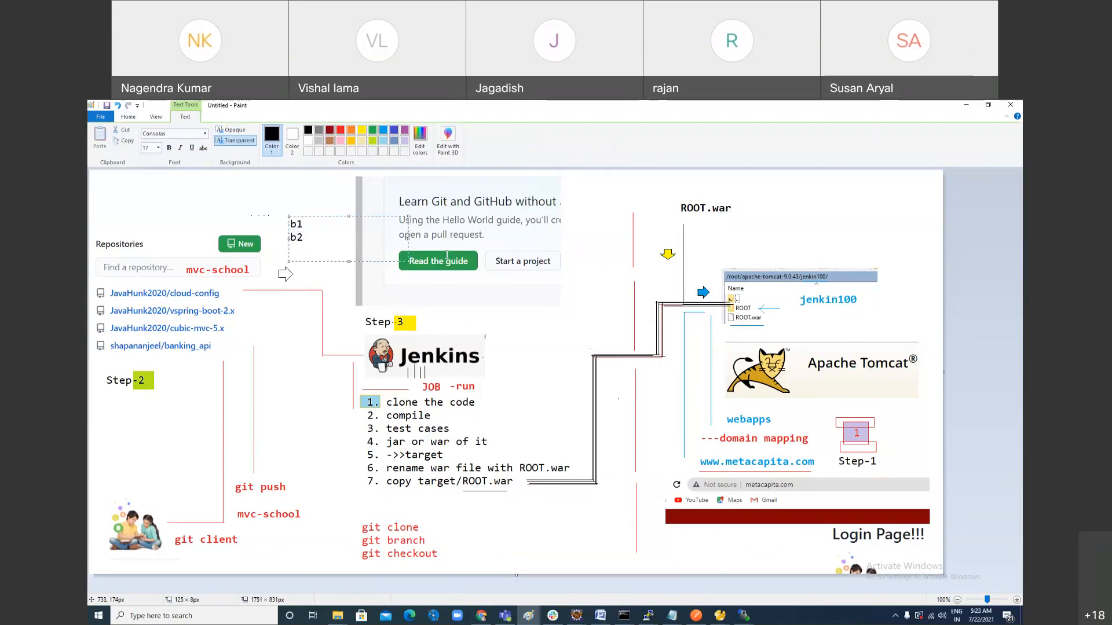
pyautogui.write('b3')
pyautogui.click(484, 395)
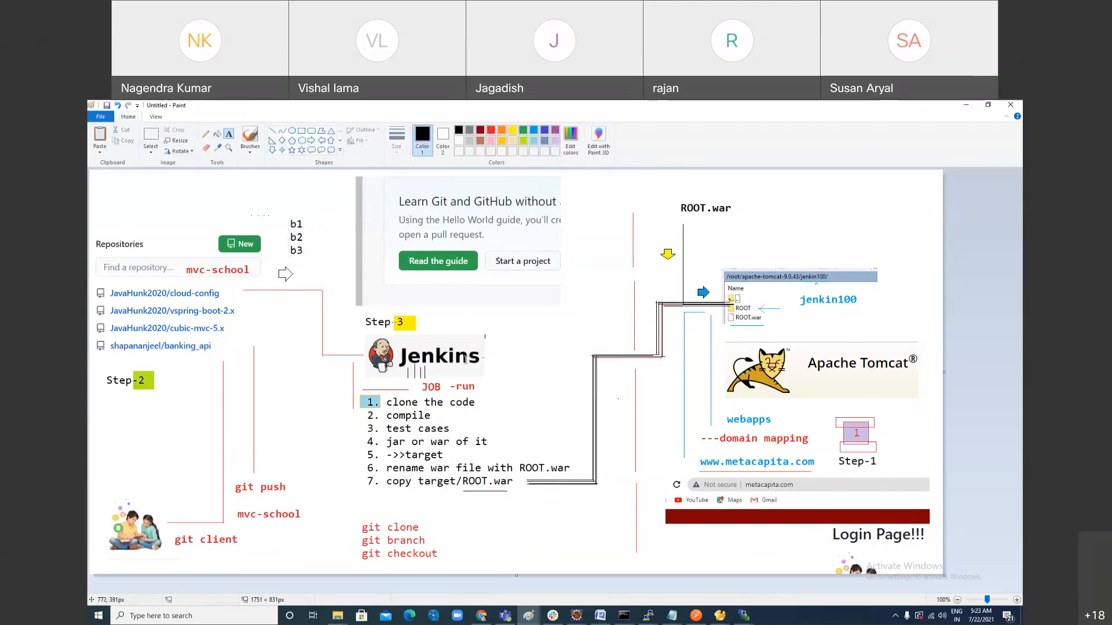
# Step: Add text beside the Jenkins logo reading "job b1->>" and "job b2" on two lines
pyautogui.moveTo(489, 355); pyautogui.dragTo(554, 356)
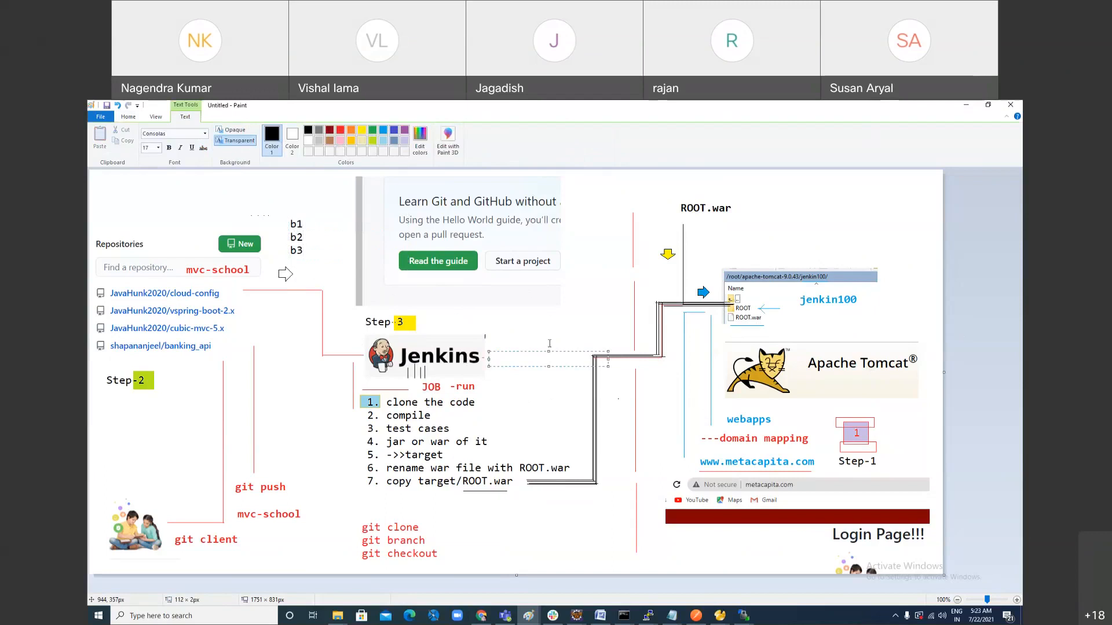
pyautogui.write('job b1->>')
pyautogui.press('Return')
pyautogui.write('job b2')
pyautogui.doubleClick(521, 360)
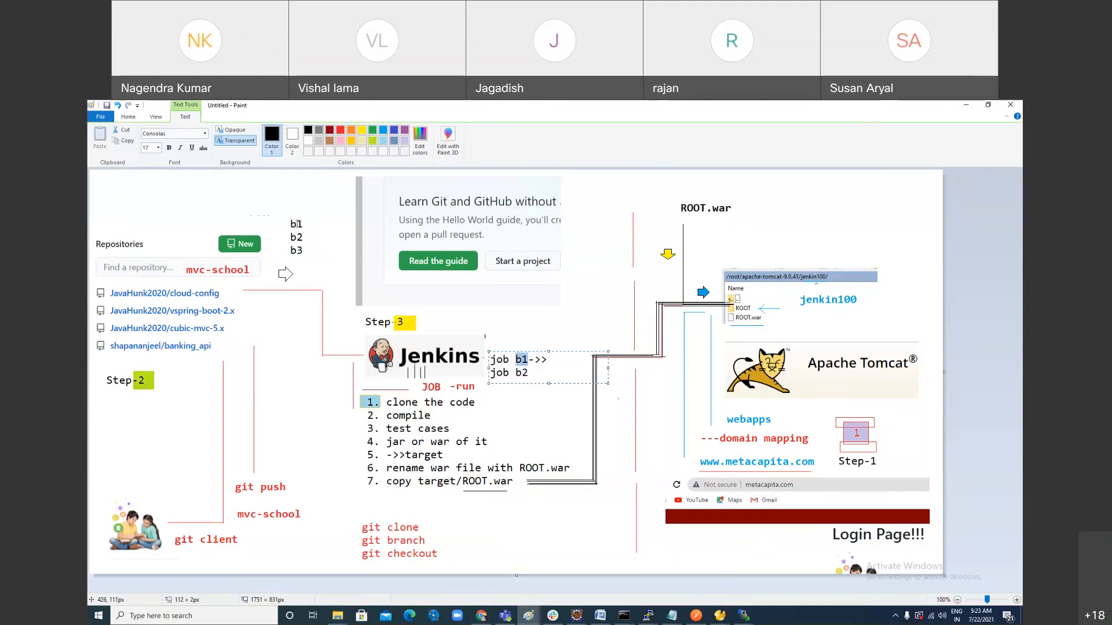
pyautogui.click(695, 410)
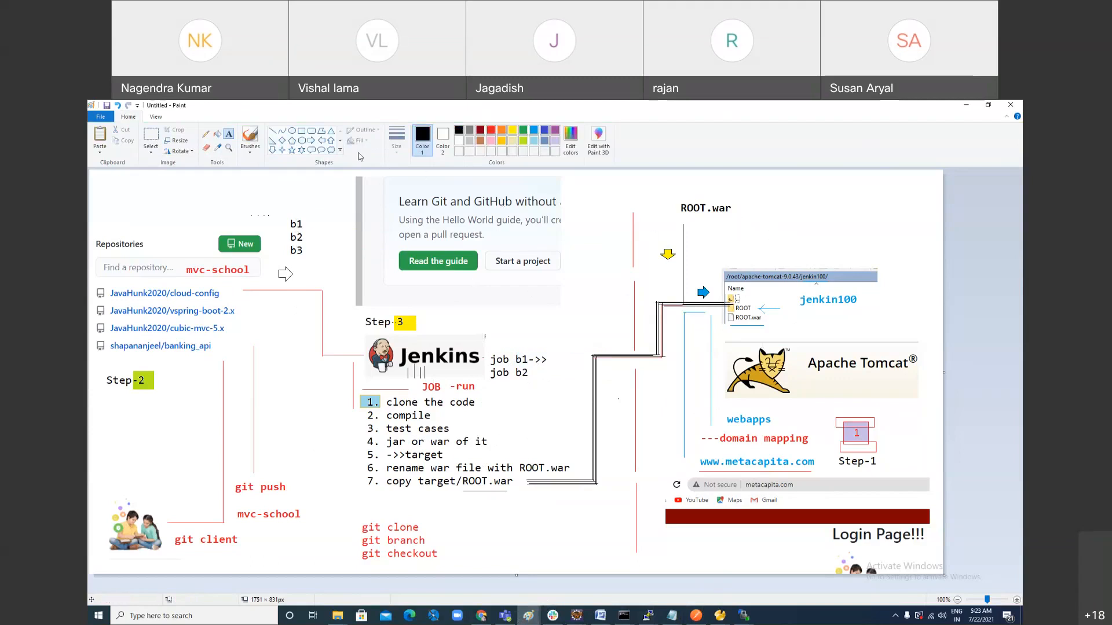
# Step: Draw a black line along the horizontal start of the red connector from the cloud-config repository to Jenkins
pyautogui.click(311, 140)
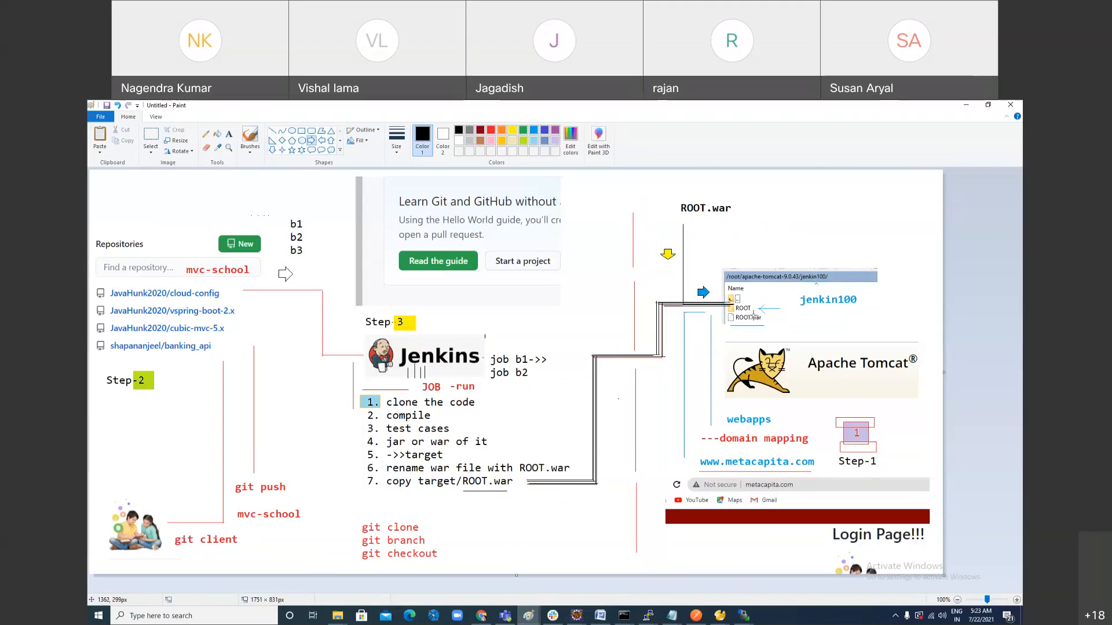
pyautogui.click(273, 131)
pyautogui.moveTo(244, 292); pyautogui.dragTo(317, 291)
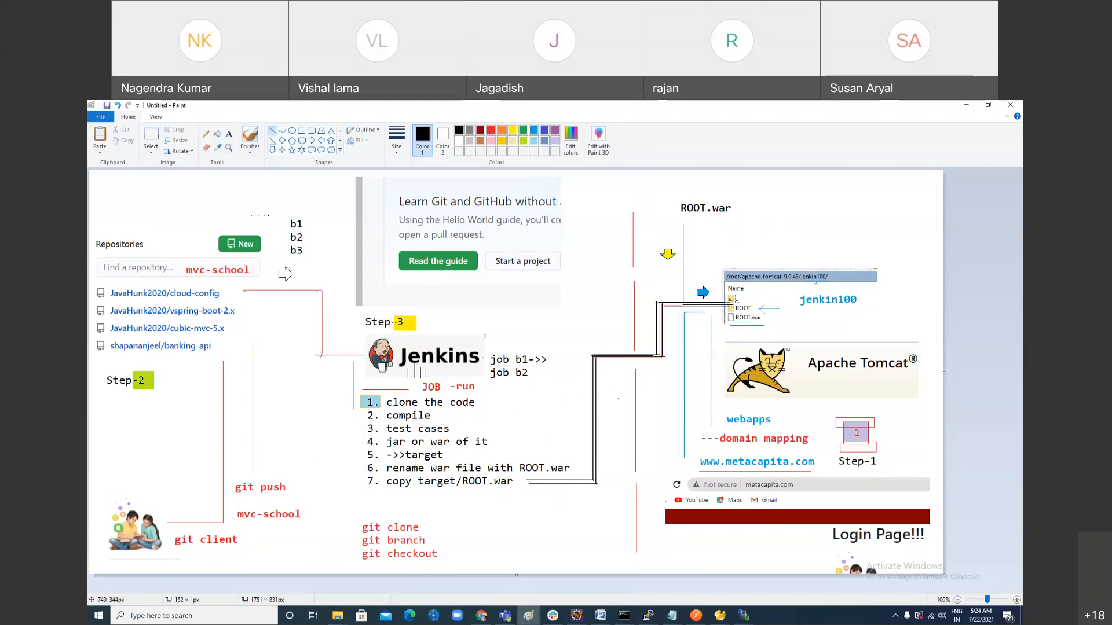
pyautogui.click(301, 131)
# Step: Switch to Chrome and show the GitHub page of the cubic-mvc-5.x repository's src/main/webapp folder
pyautogui.hotkey('alt', 'Tab')
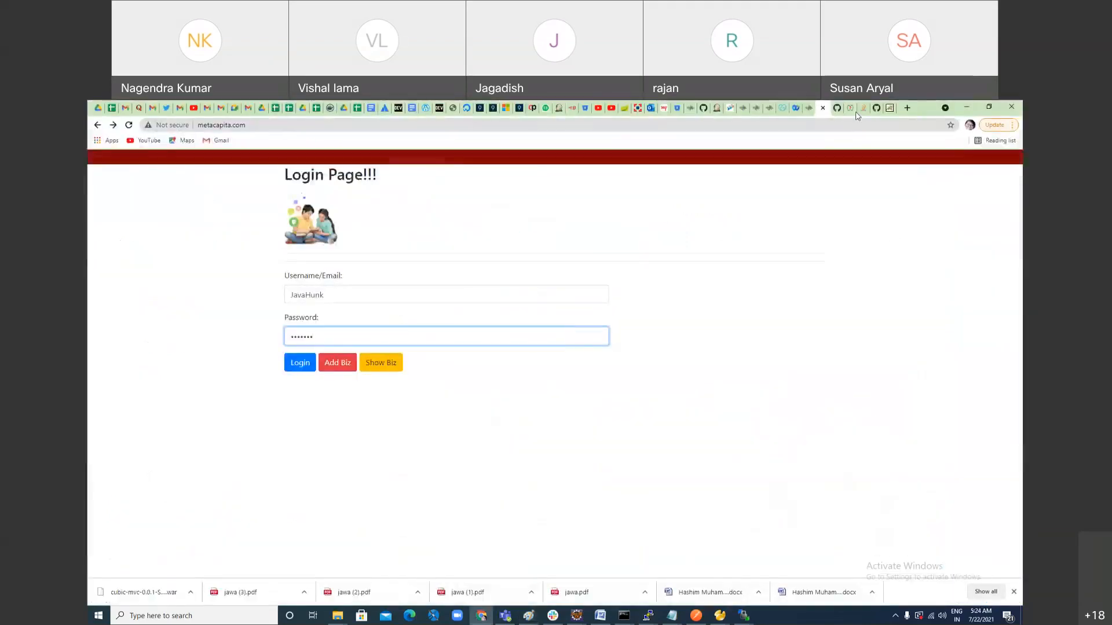
pyautogui.click(710, 114)
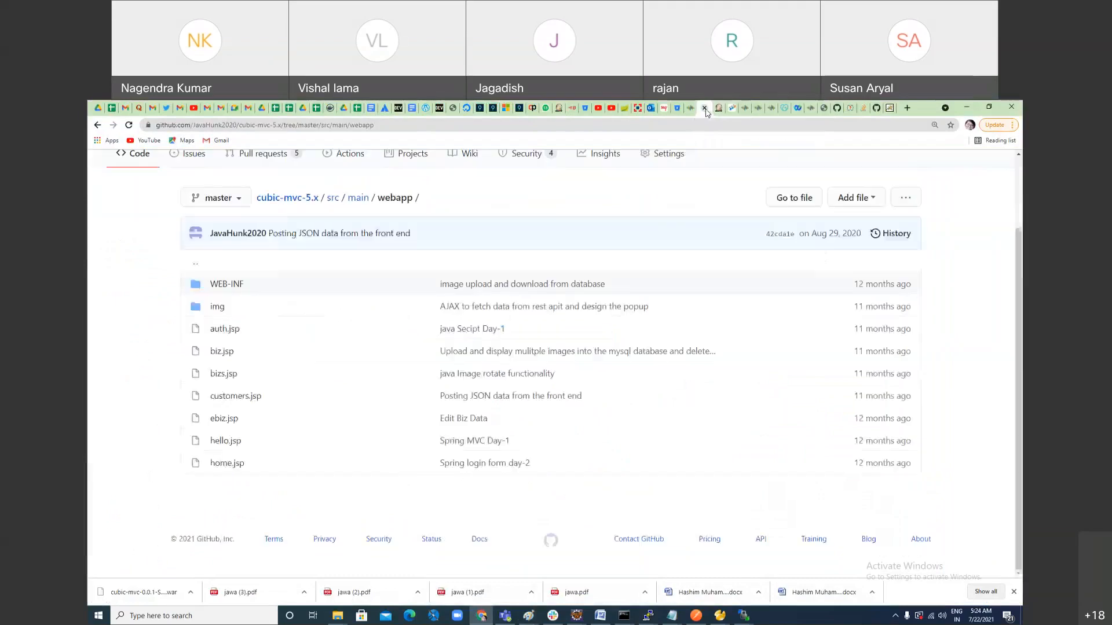
# Step: Open the root page of the cubic-mvc-5.x repository and select its web address
pyautogui.scroll(2, 224, 454)
pyautogui.click(288, 285)
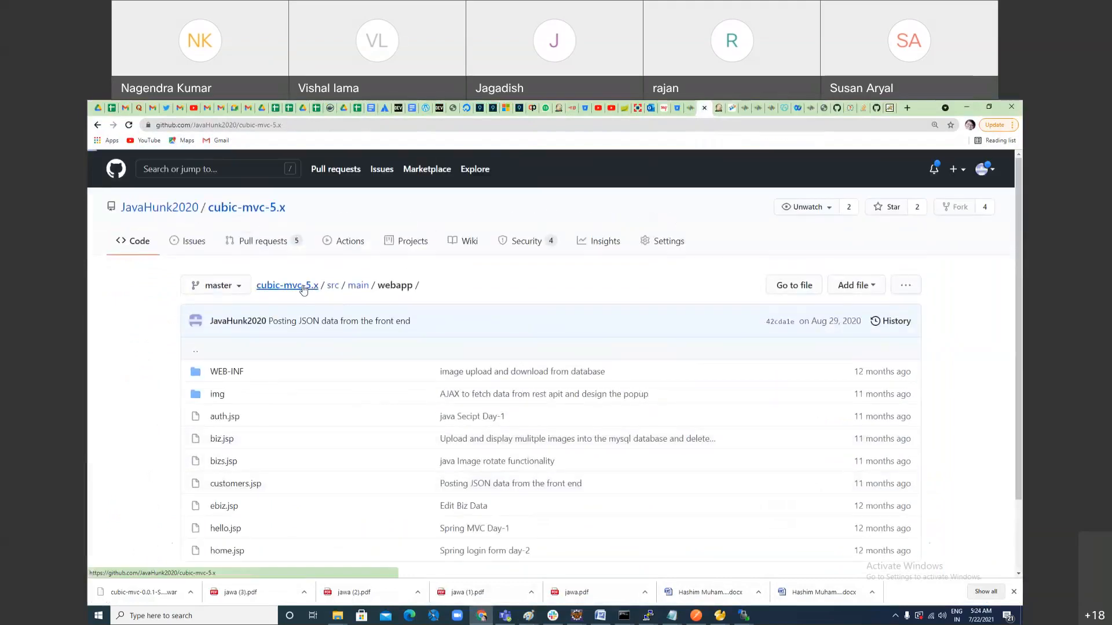
pyautogui.scroll(-1, 408, 458)
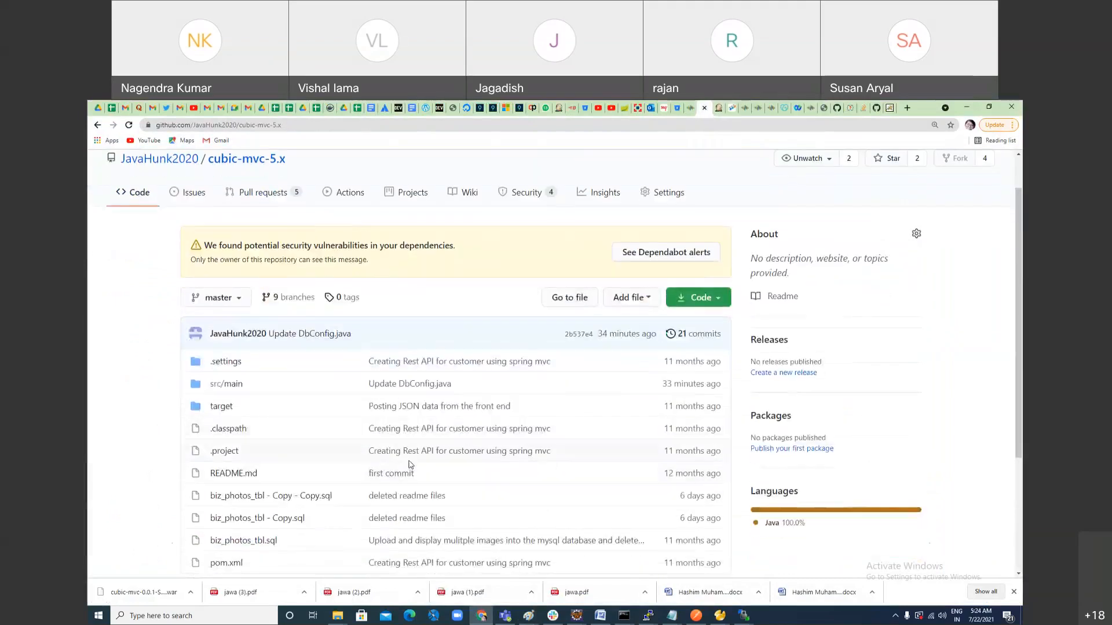
pyautogui.scroll(1, 419, 437)
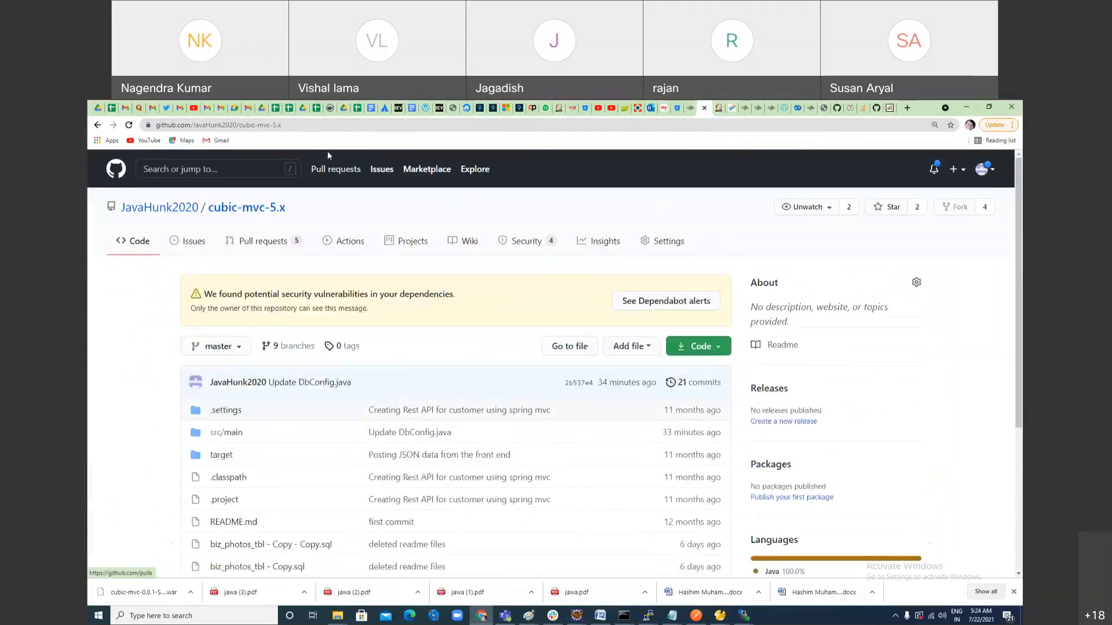
pyautogui.click(303, 127)
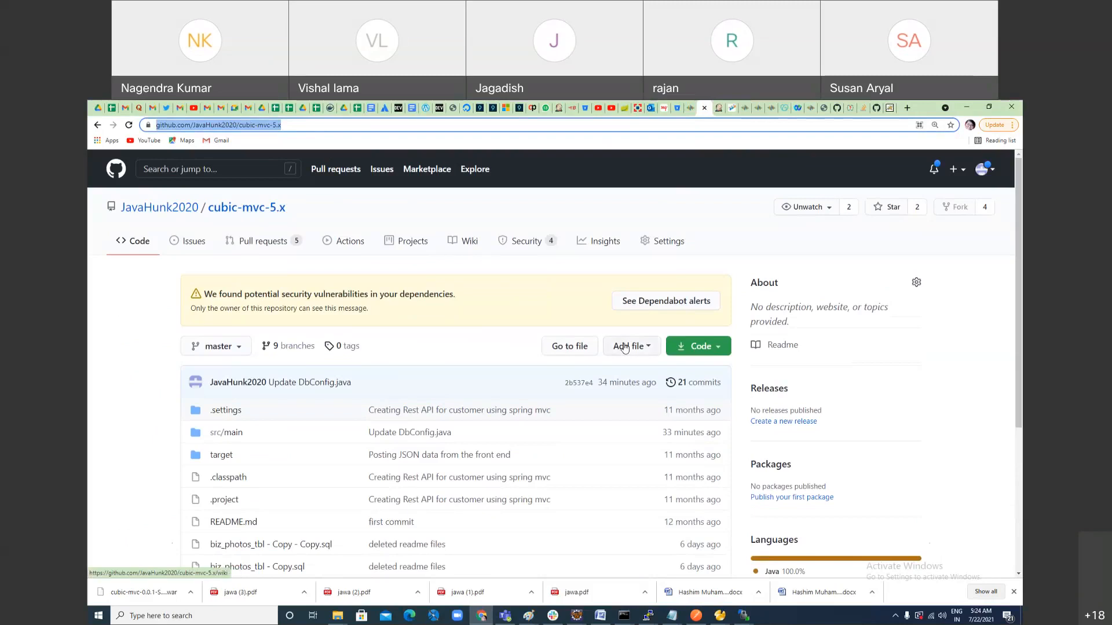
# Step: Switch to Paint, widen the canvas to 1781 px, and start a list beside ROOT.war reading "1. download tomcat" and "2. exract it"
pyautogui.hotkey('alt', 'Tab')
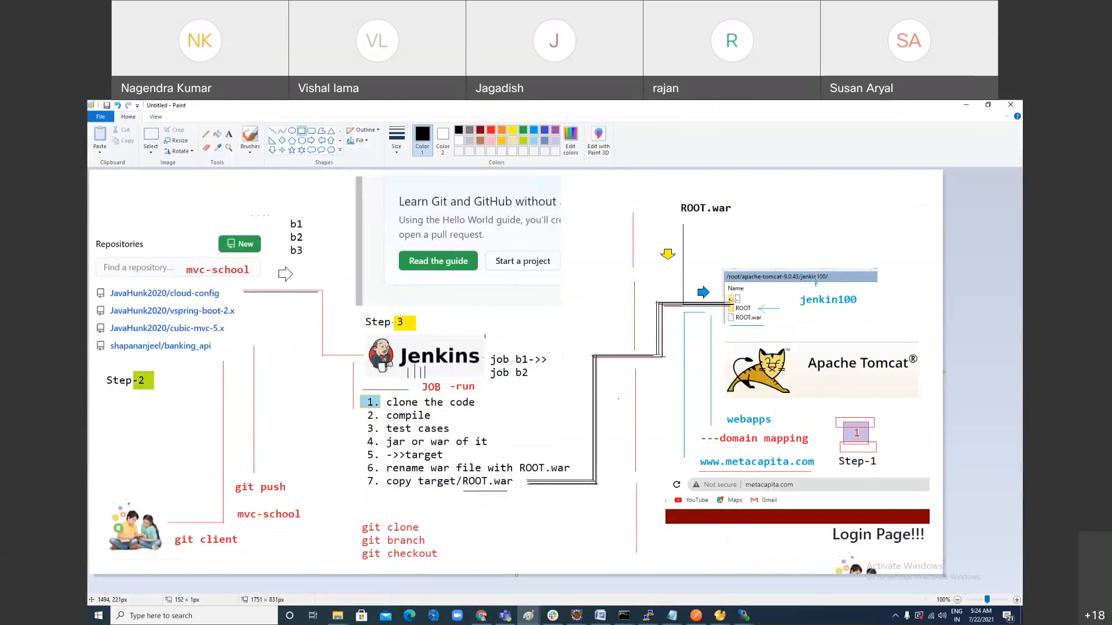
pyautogui.moveTo(944, 373); pyautogui.dragTo(958, 376)
pyautogui.click(228, 134)
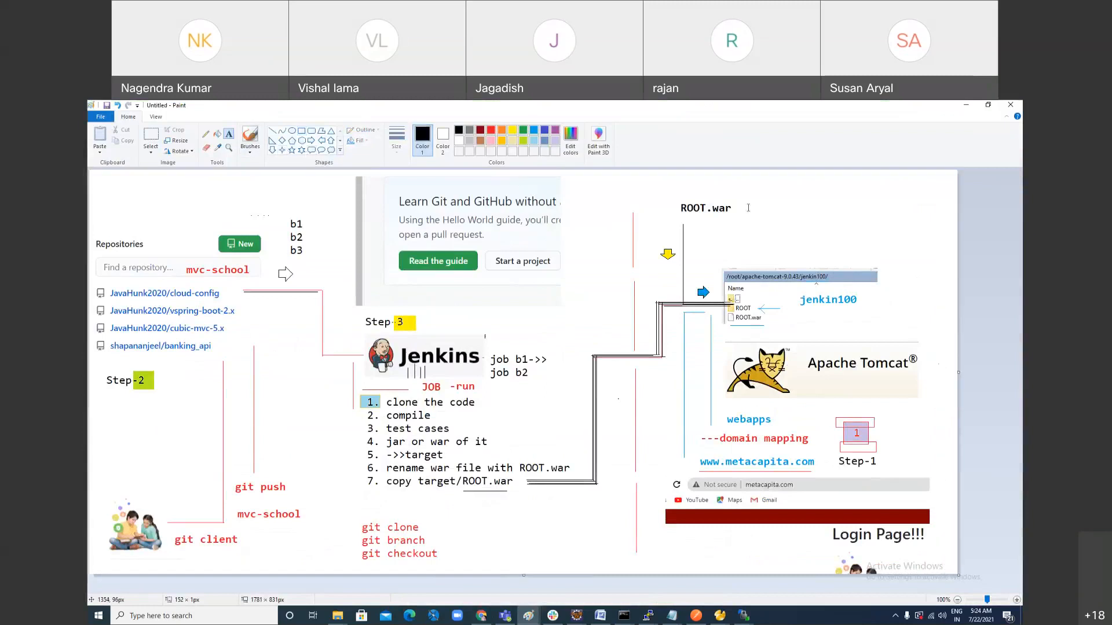
pyautogui.moveTo(744, 188); pyautogui.dragTo(942, 220)
pyautogui.write('1. download')
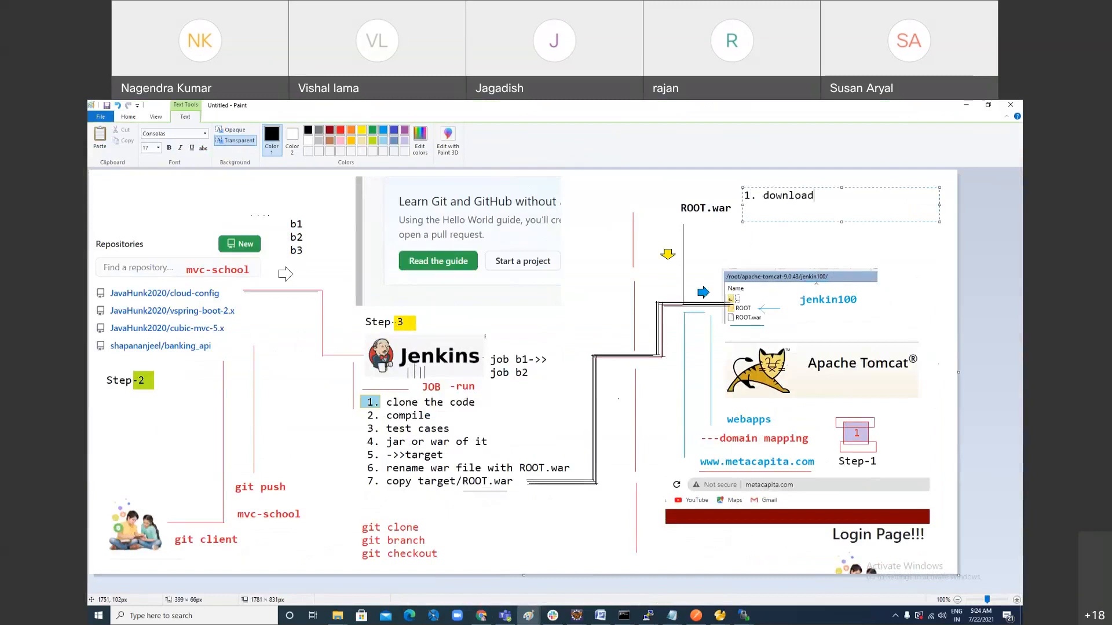
pyautogui.write(' tom')
pyautogui.write('ca')
pyautogui.write('2. exp')
pyautogui.write('act')
pyautogui.write(' it')
pyautogui.press('Return')
# Step: Add the third line "3. create a folder" to the Tomcat list
pyautogui.write('4')
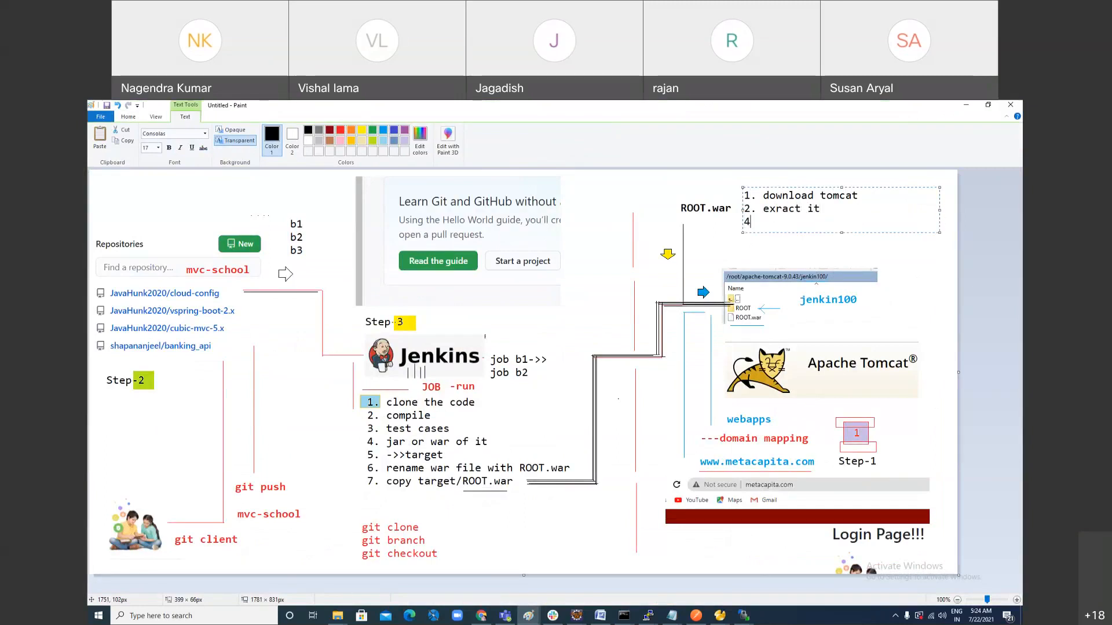
pyautogui.press('BackSpace')
pyautogui.write('3. cre')
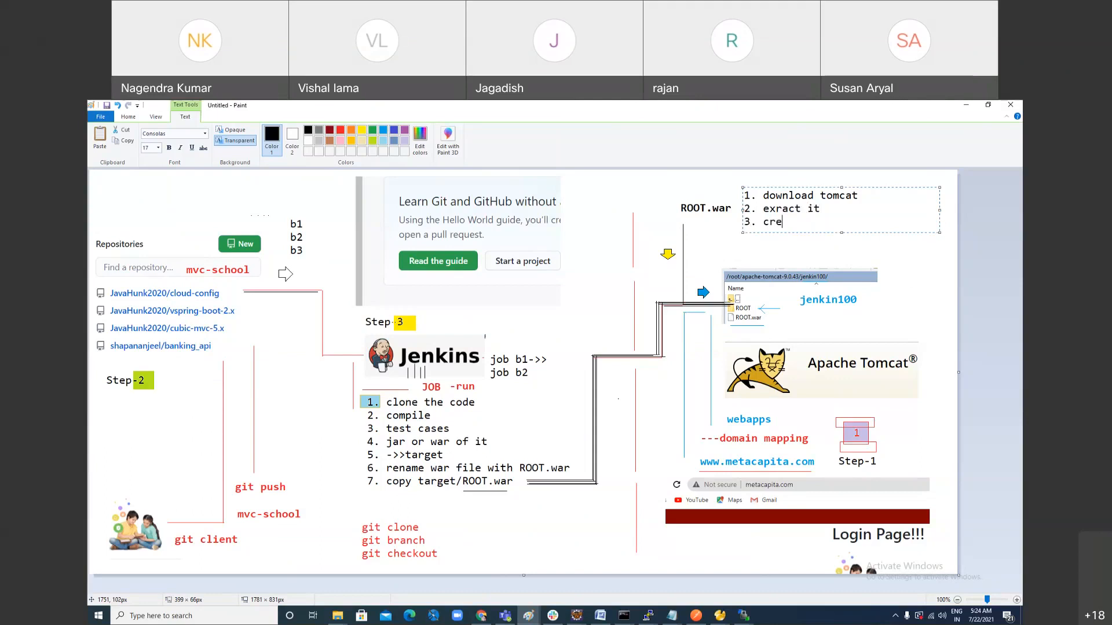
pyautogui.write('ate a folder')
pyautogui.press('Return')
# Step: Add the fourth line "4. map with with domain name" to the Tomcat list
pyautogui.write('4.')
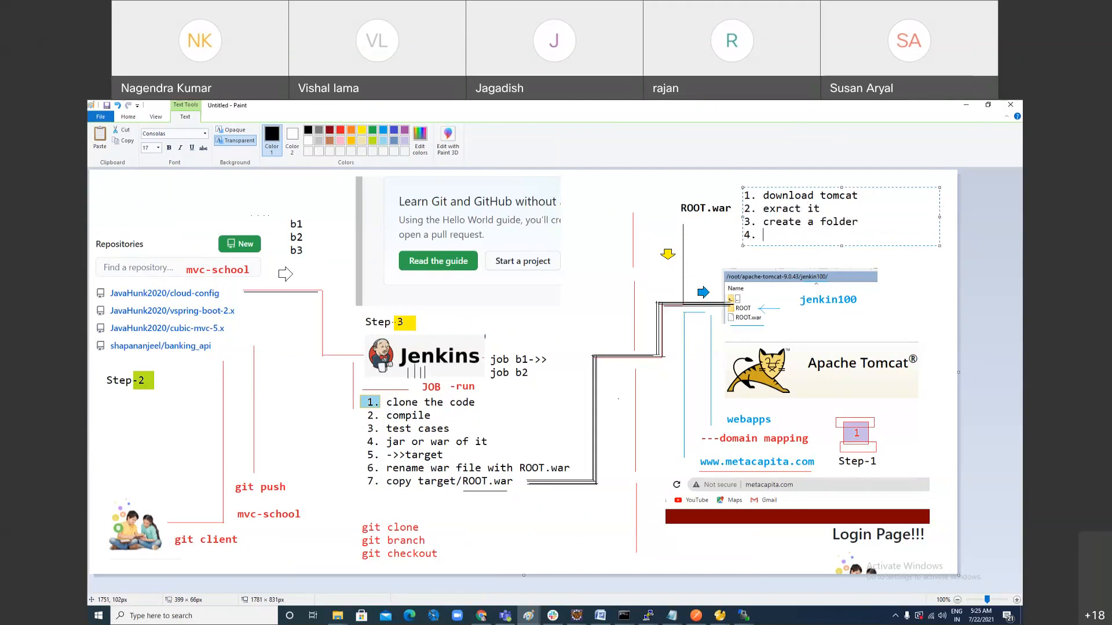
pyautogui.write('map with with domain name')
pyautogui.press('Return')
# Step: Insert "this folder" after "map" in line 4, widen the text box slightly and finish the text block
pyautogui.write('map')
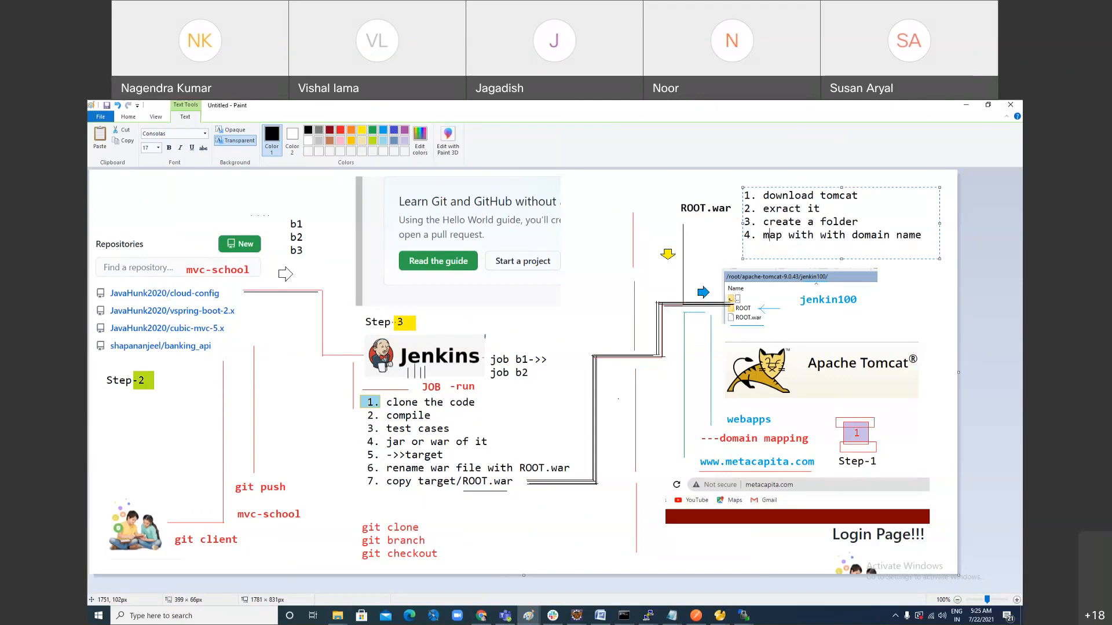
pyautogui.write(' this f')
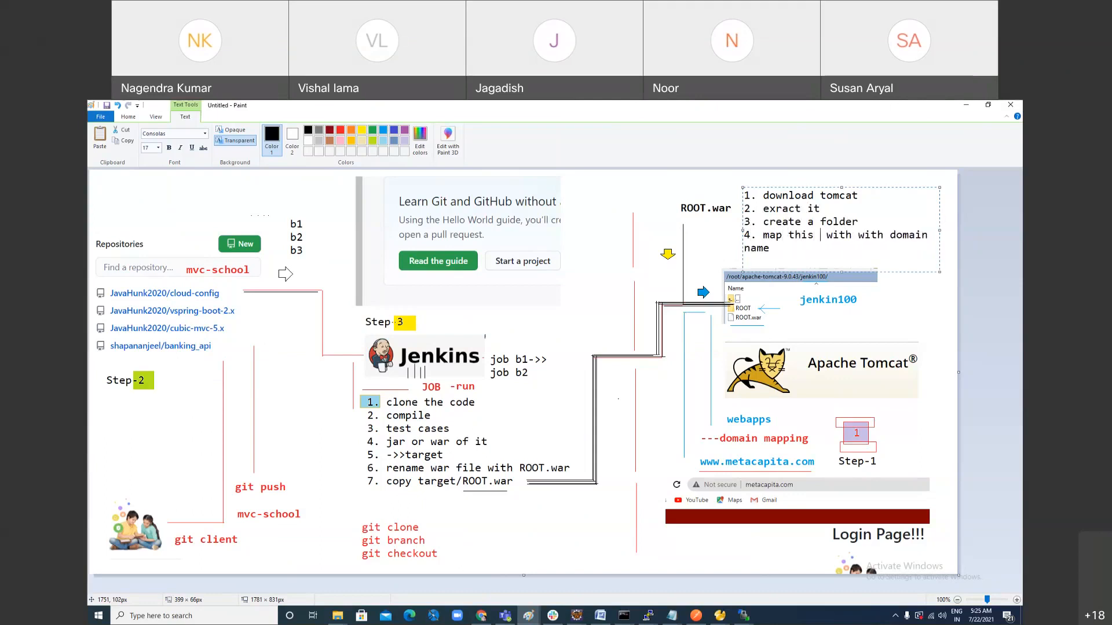
pyautogui.write('od')
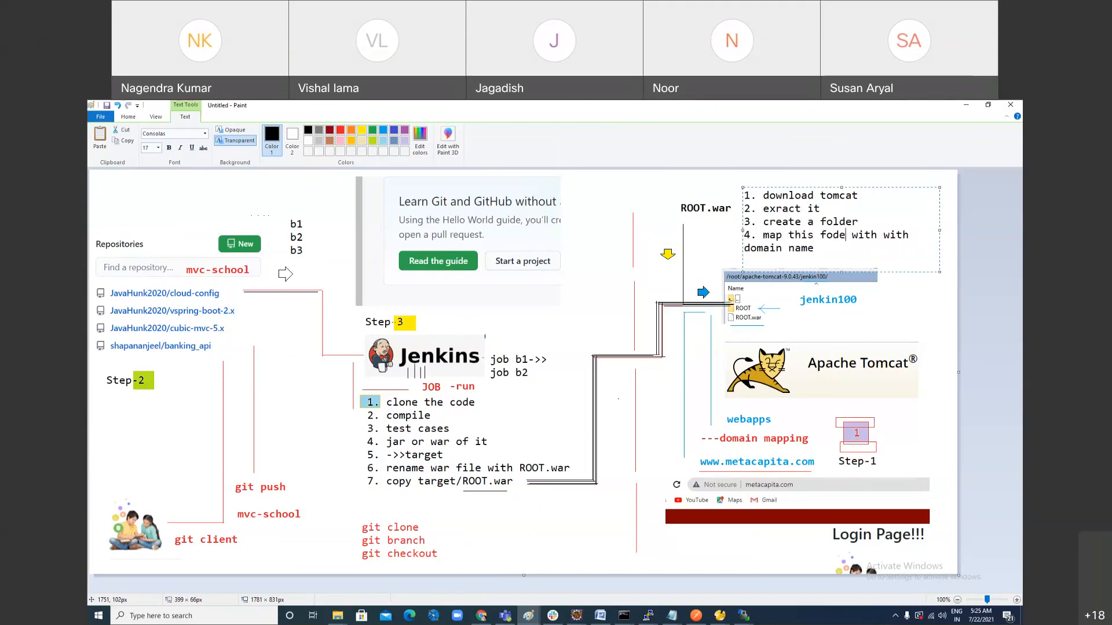
pyautogui.write('l')
pyautogui.write('der')
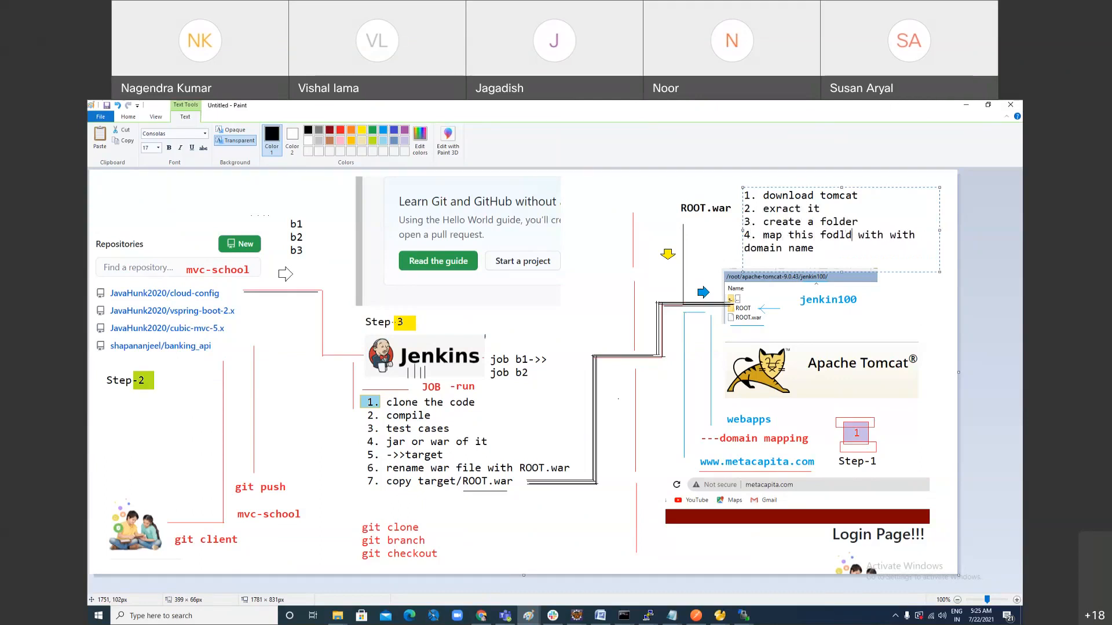
pyautogui.press('Delete')
pyautogui.press('Down')
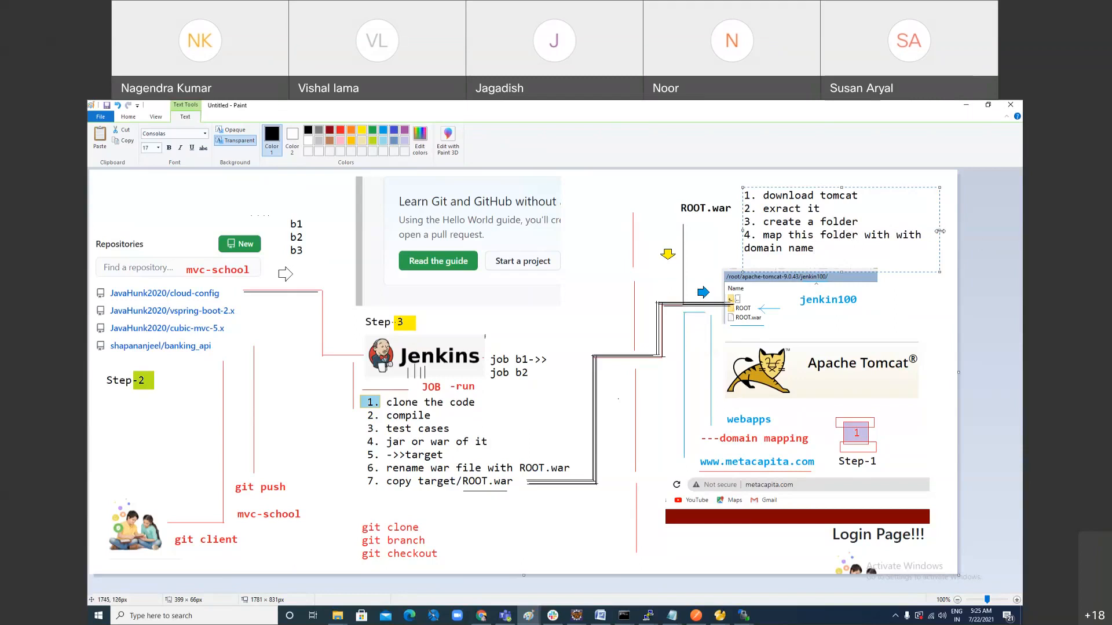
pyautogui.moveTo(939, 231); pyautogui.dragTo(958, 231)
pyautogui.click(802, 318)
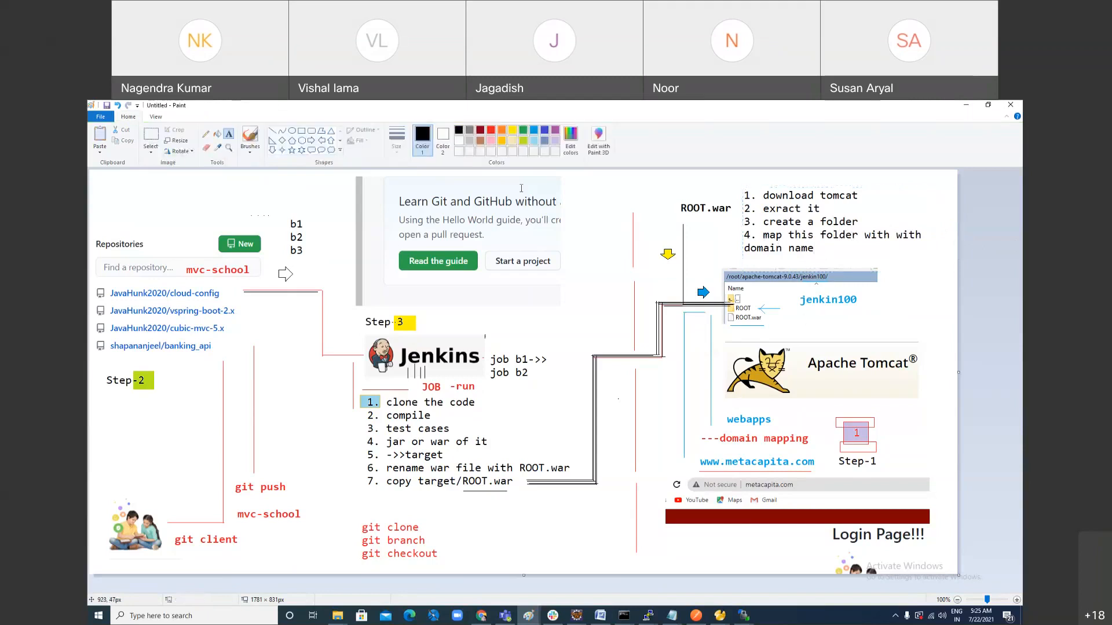
# Step: Draw a small rectangle around the number "1." of the Tomcat list and fill it with gold
pyautogui.click(302, 131)
pyautogui.moveTo(741, 189); pyautogui.dragTo(758, 204)
pyautogui.click(513, 130)
pyautogui.click(215, 134)
pyautogui.click(755, 193)
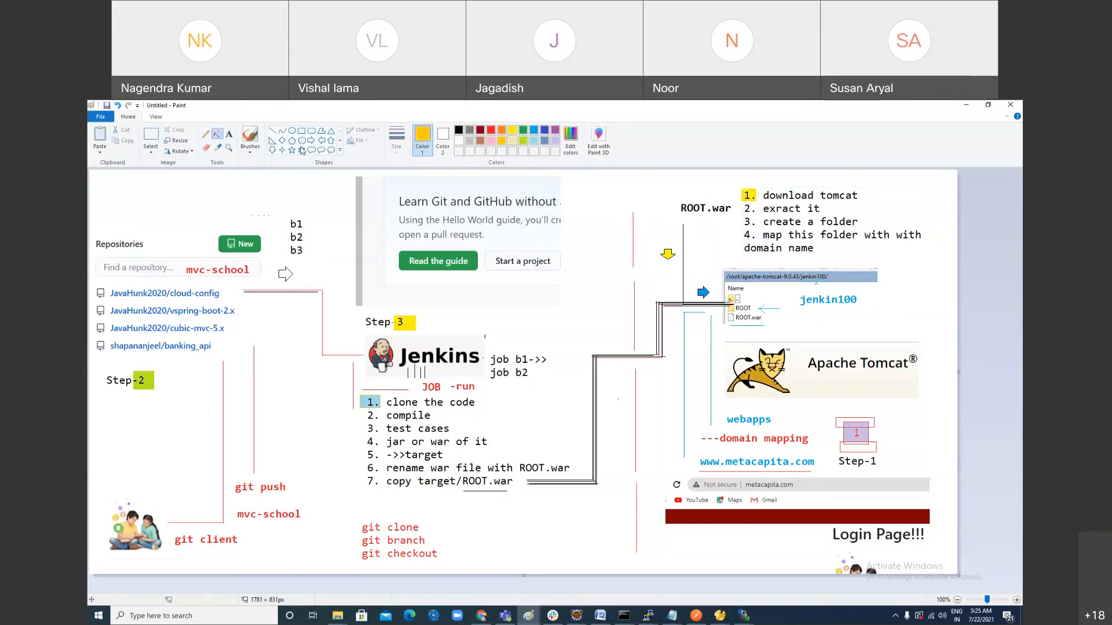
# Step: Draw a small rectangle around the number "4." of the Tomcat list and fill it with light blue
pyautogui.click(301, 131)
pyautogui.moveTo(741, 229); pyautogui.dragTo(755, 242)
pyautogui.click(534, 140)
pyautogui.click(218, 134)
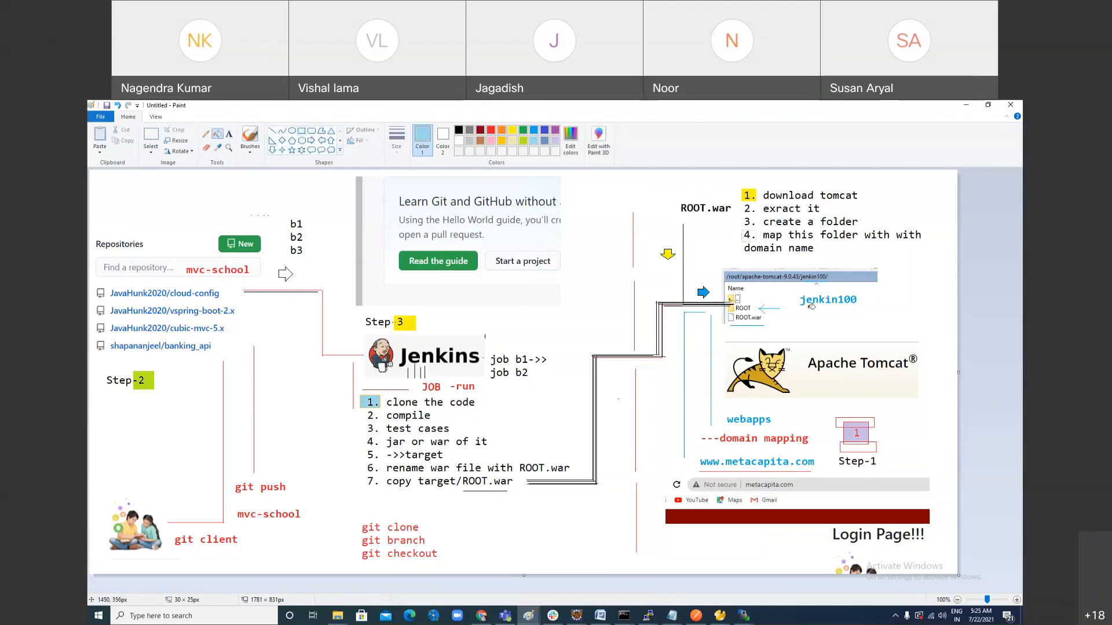
pyautogui.click(754, 235)
# Step: Add the text "External tomcat" in black below the dark red bar, beside "Login Page!!!"
pyautogui.click(229, 134)
pyautogui.click(666, 531)
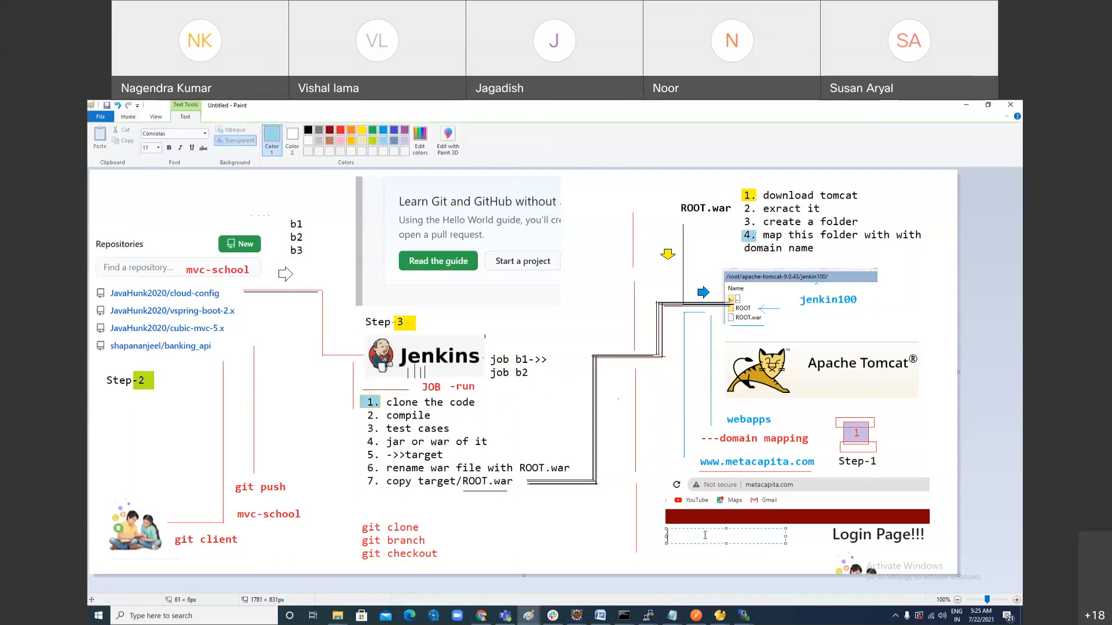
pyautogui.write('External tomcat')
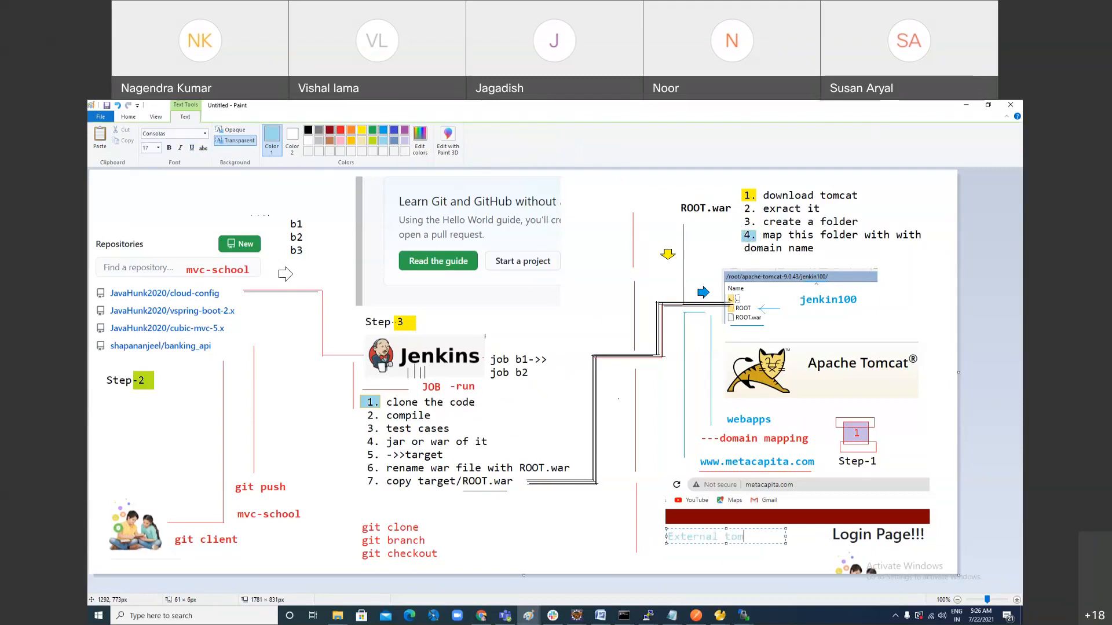
pyautogui.hotkey('ctrl', 'a')
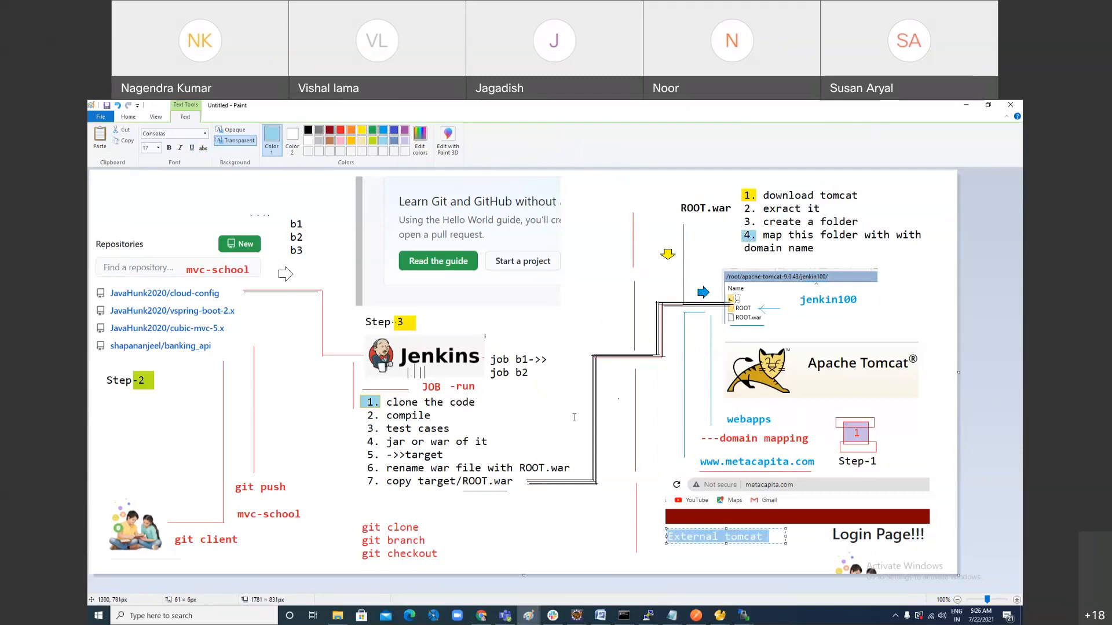
pyautogui.click(307, 132)
pyautogui.click(546, 532)
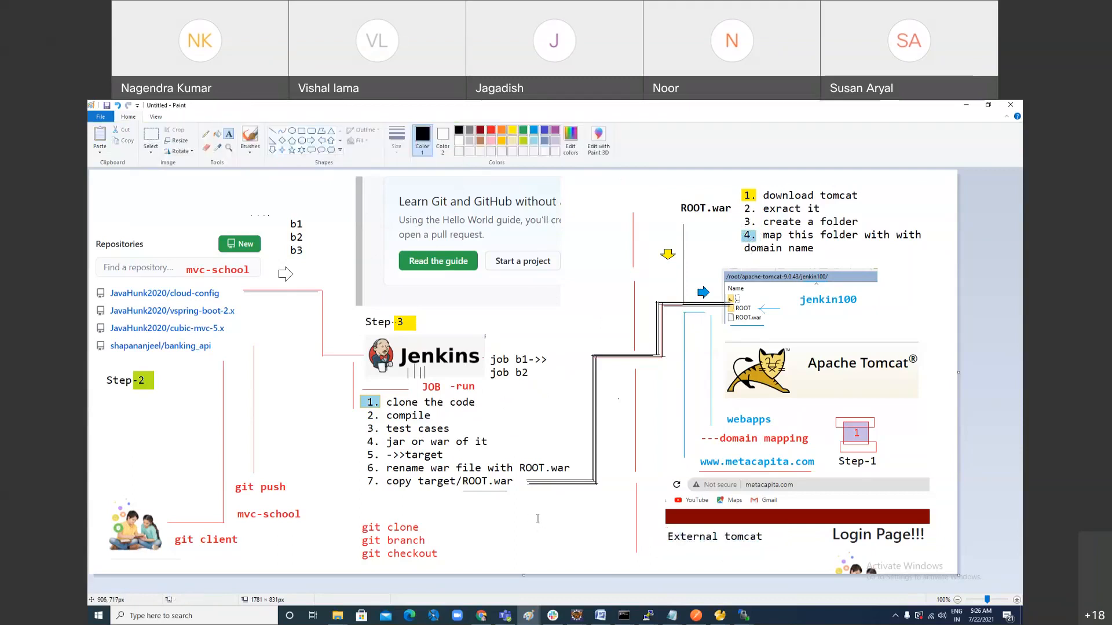
# Step: Add the text "This is not spring boot project" between the git commands and the External tomcat label
pyautogui.moveTo(534, 519); pyautogui.dragTo(627, 521)
pyautogui.write('This is not')
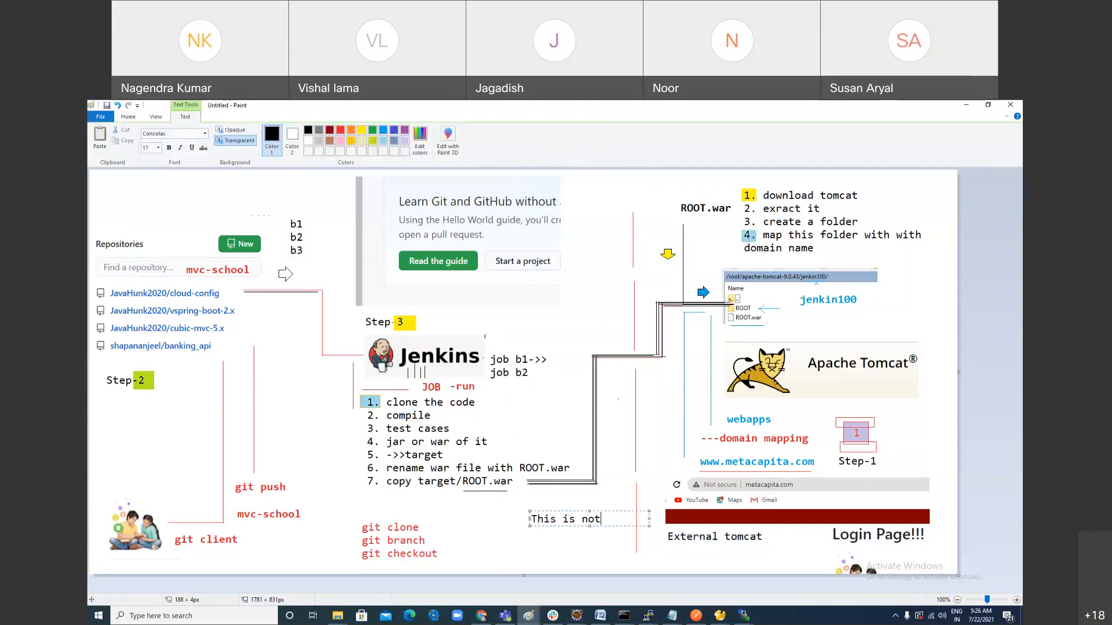
pyautogui.press('Return')
pyautogui.write('spring boot project')
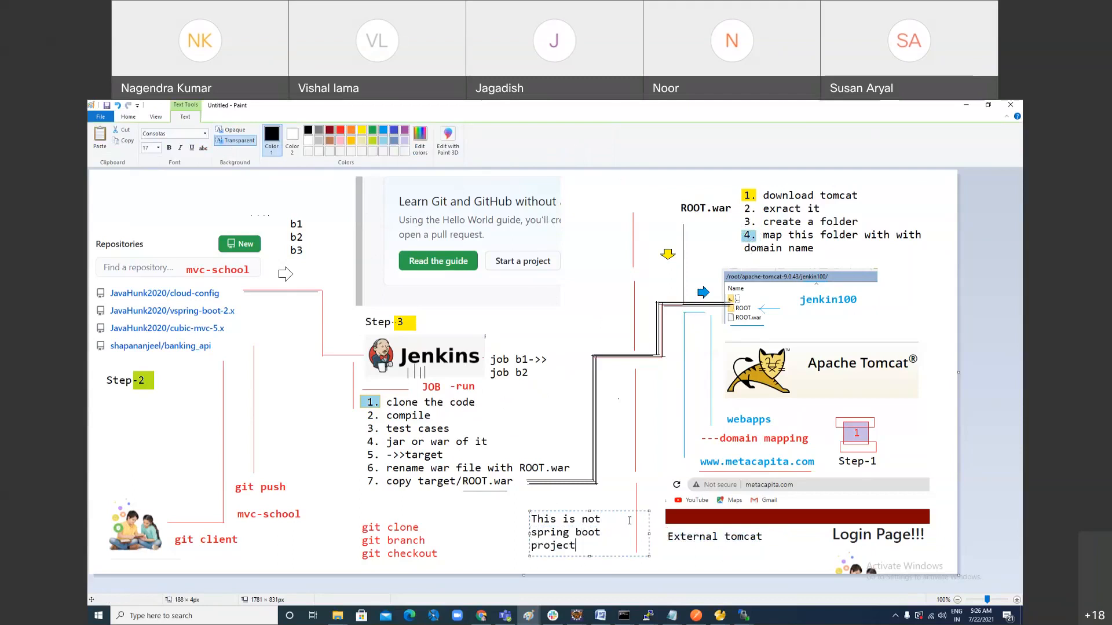
pyautogui.click(798, 460)
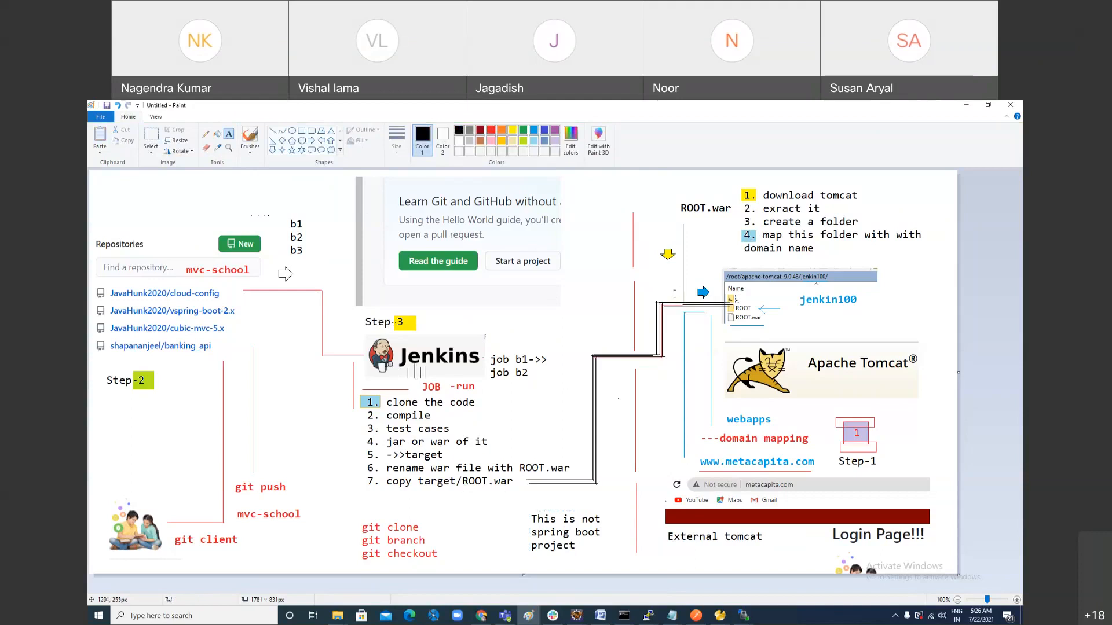
# Step: Switch to Chrome and copy the HTTPS clone URL of the cubic-mvc-5.x repository
pyautogui.hotkey('alt', 'Tab')
pyautogui.hotkey('alt', 'Tab')
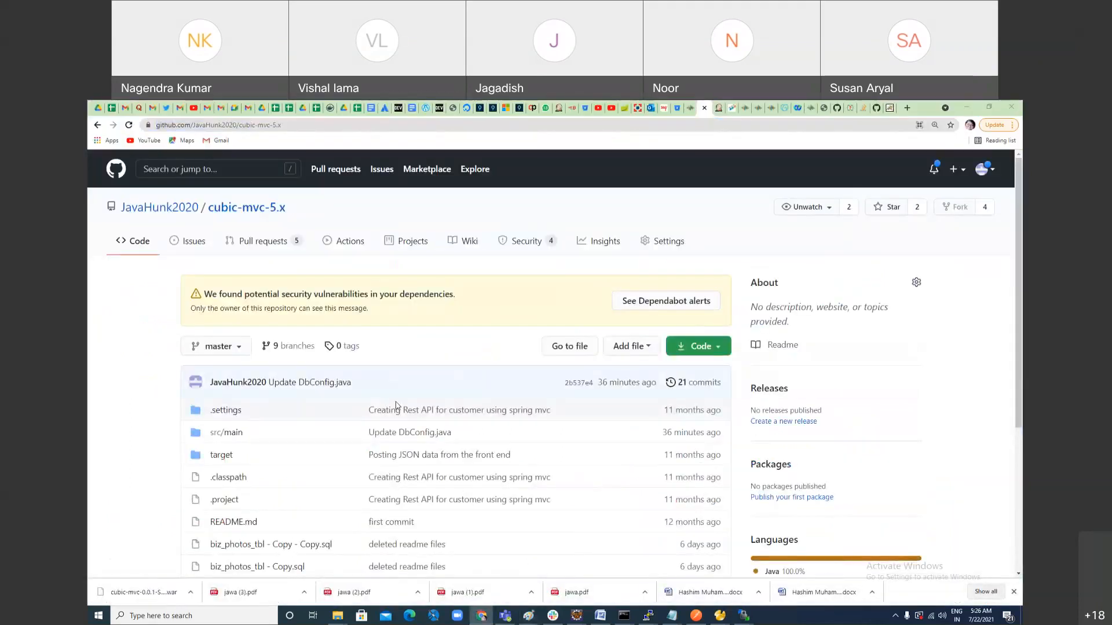
pyautogui.click(698, 346)
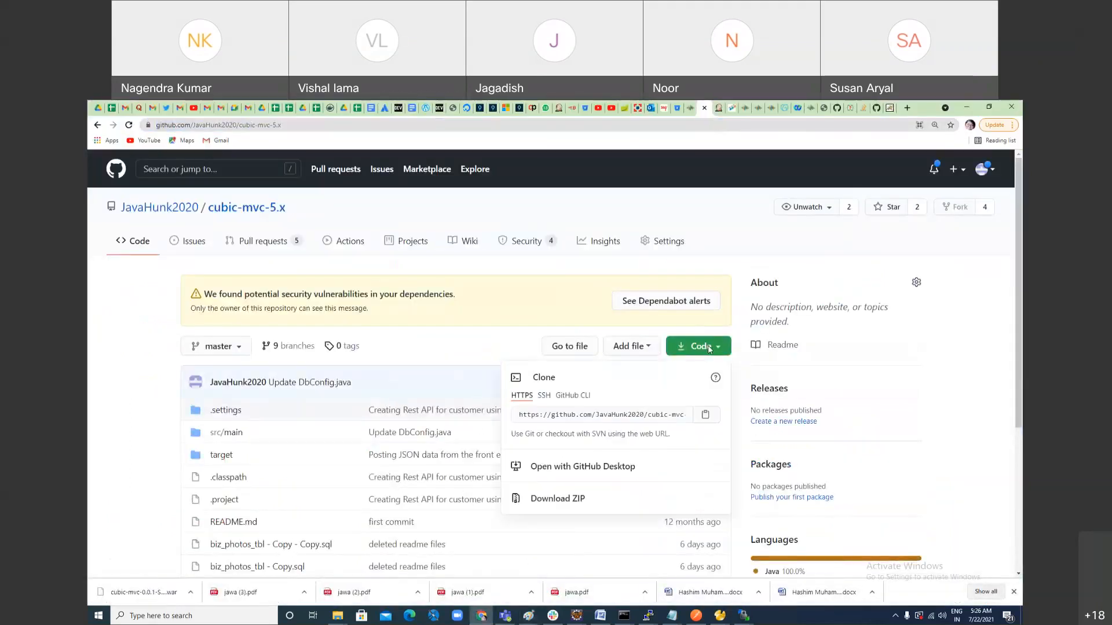
pyautogui.click(666, 415)
pyautogui.hotkey('ctrl', 'c')
# Step: Switch to Paint and paste the clone URL as text above the repositories list, moved slightly down from the canvas edge
pyautogui.hotkey('alt', 'Tab')
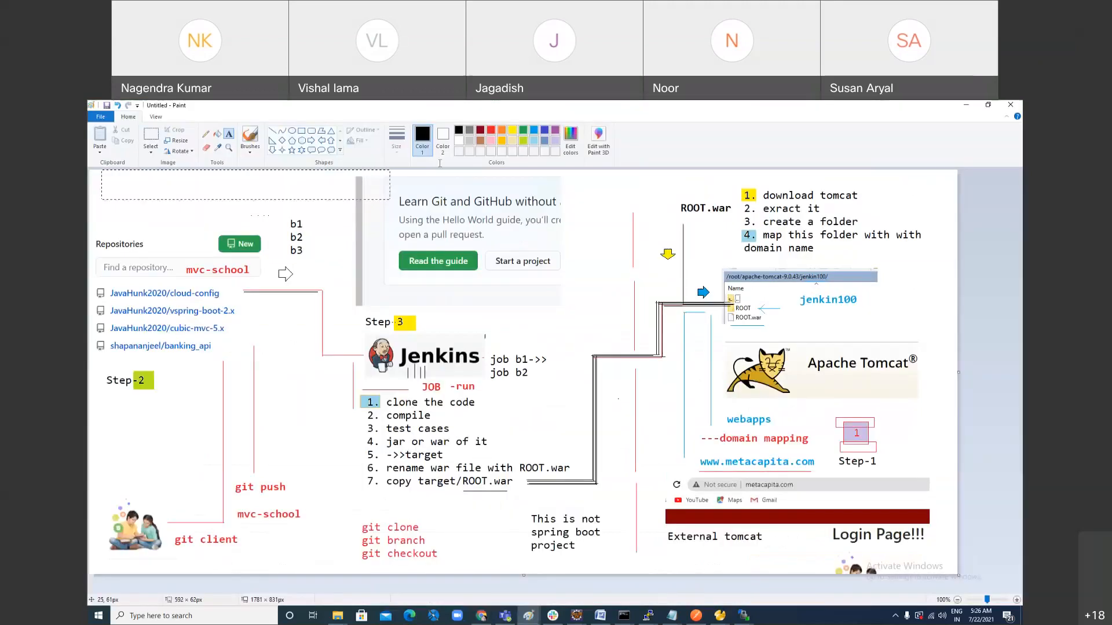
pyautogui.moveTo(100, 168); pyautogui.dragTo(446, 201)
pyautogui.hotkey('ctrl', 'v')
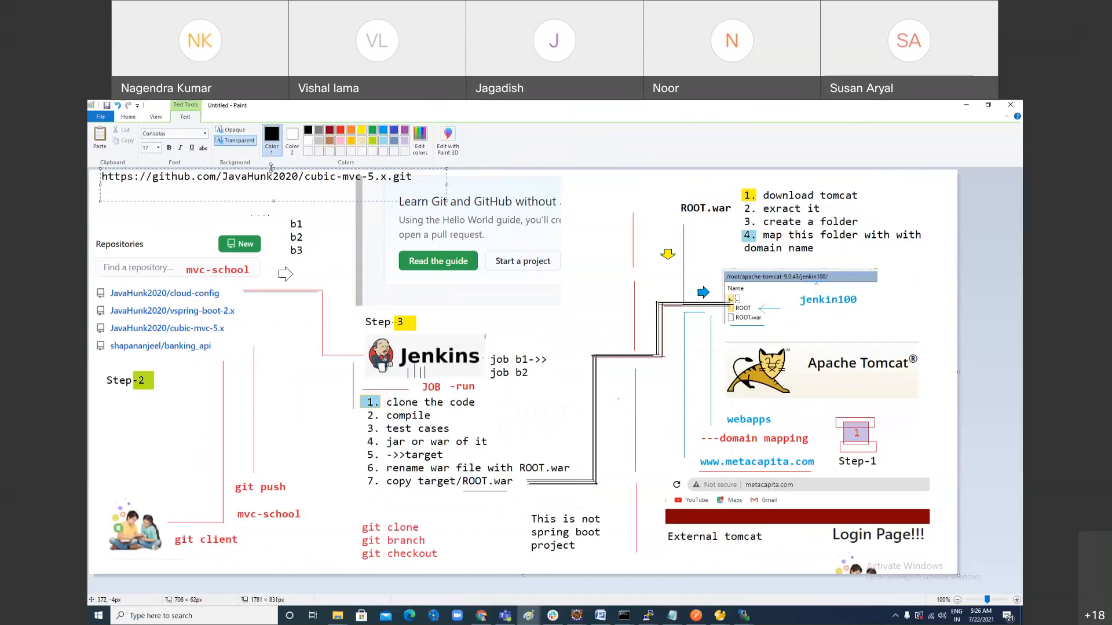
pyautogui.moveTo(271, 167); pyautogui.dragTo(271, 178)
pyautogui.click(482, 392)
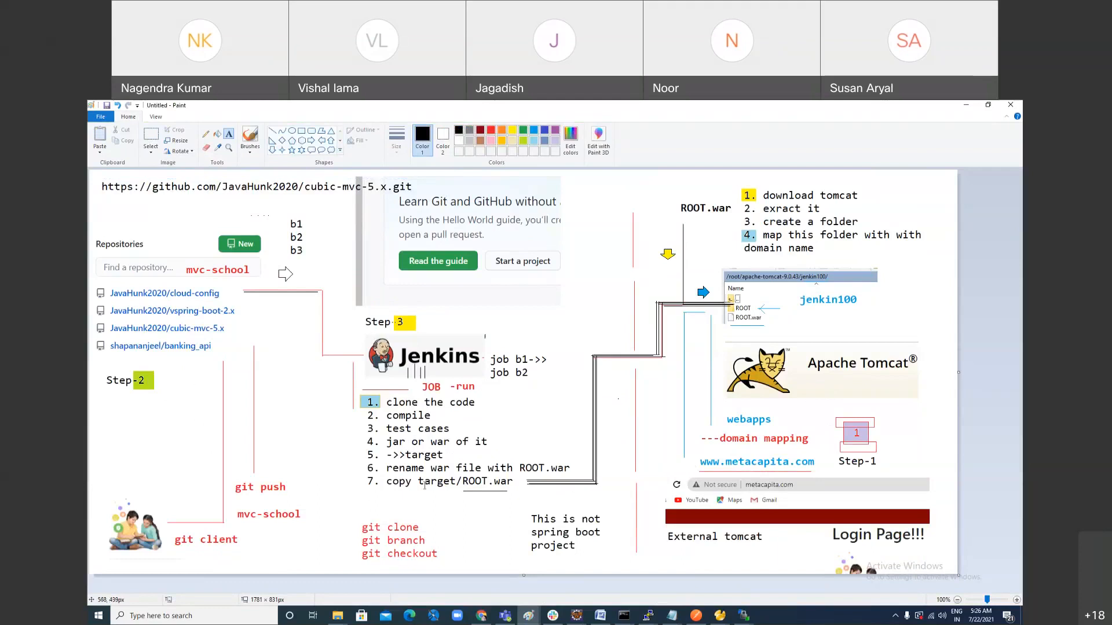
# Step: Switch to Chrome, go to the Jenkins page and open the form for creating a new item
pyautogui.click(481, 615)
pyautogui.click(155, 273)
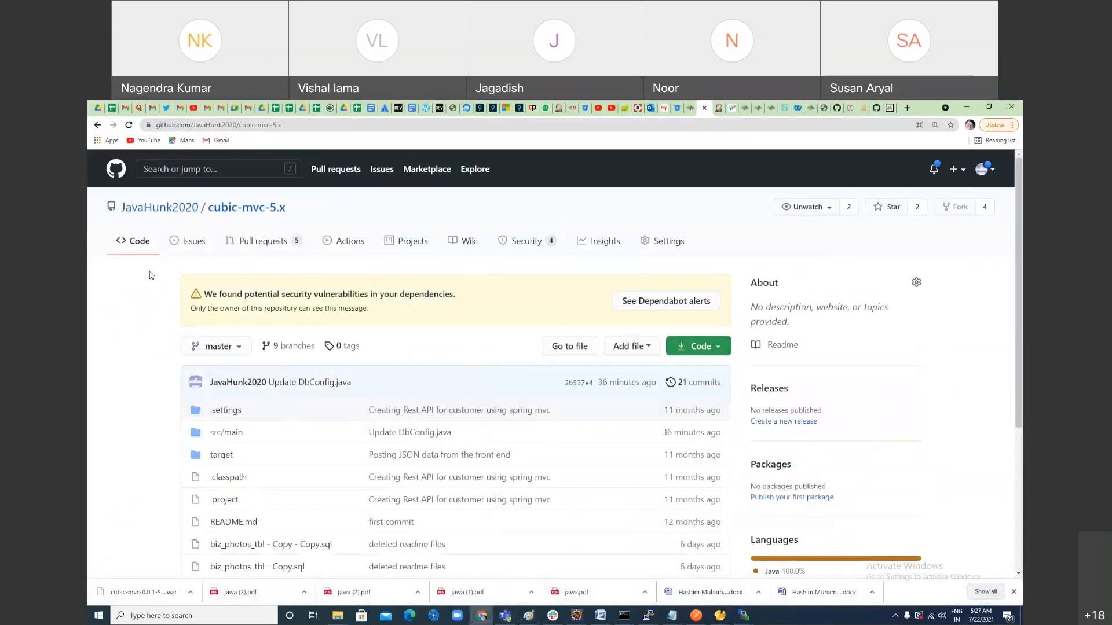
pyautogui.click(876, 109)
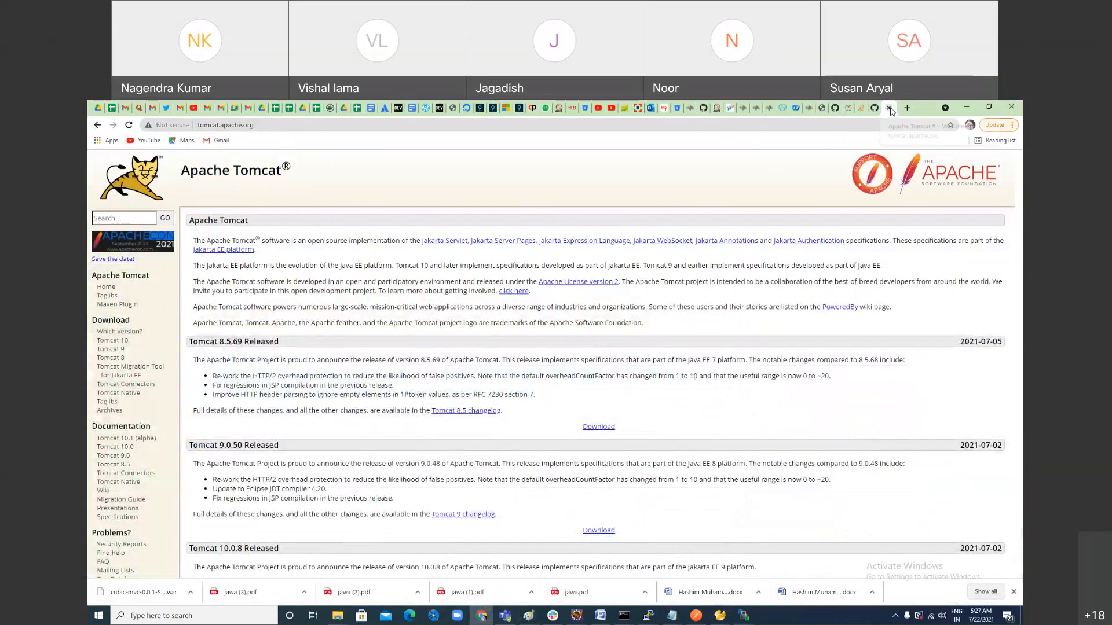
pyautogui.click(888, 107)
pyautogui.click(727, 109)
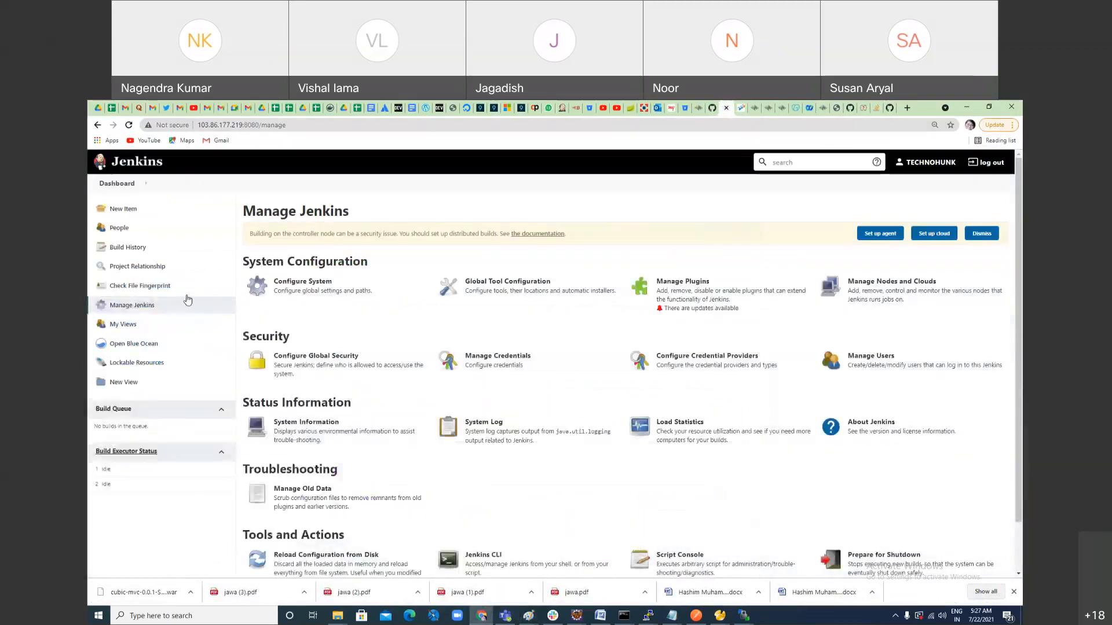
pyautogui.click(128, 214)
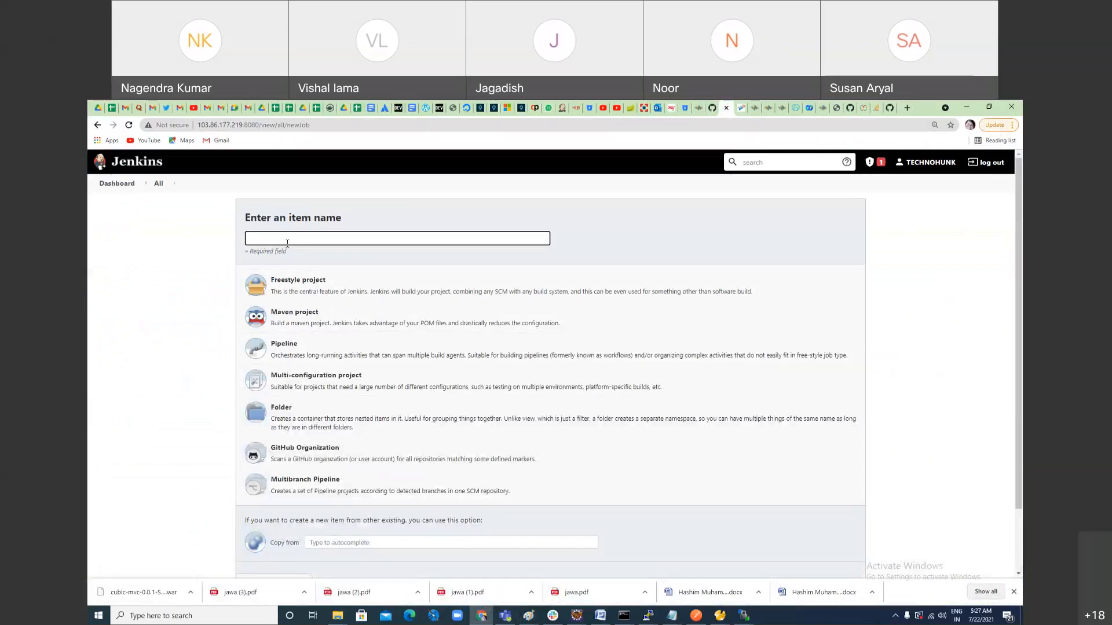
# Step: Create a Maven project item named DEPLOY_ON_DEV
pyautogui.write('DELO')
pyautogui.press('BackSpace')
pyautogui.write('EPLO')
pyautogui.press('BackSpace')
pyautogui.press('BackSpace')
pyautogui.write('N_DEV')
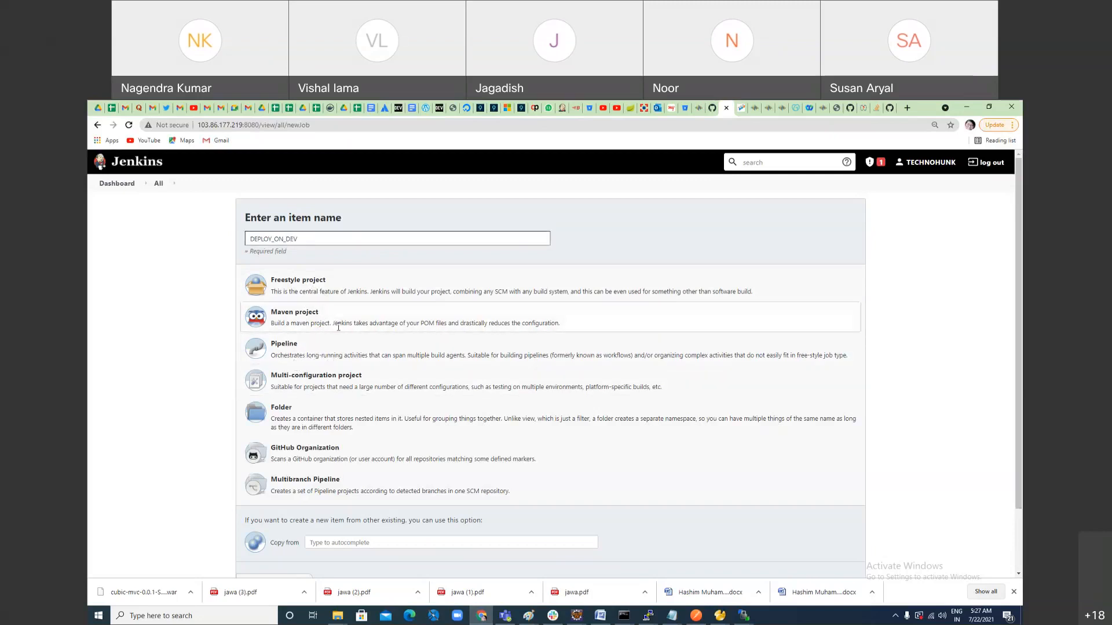
pyautogui.scroll(-2, 429, 362)
pyautogui.click(283, 512)
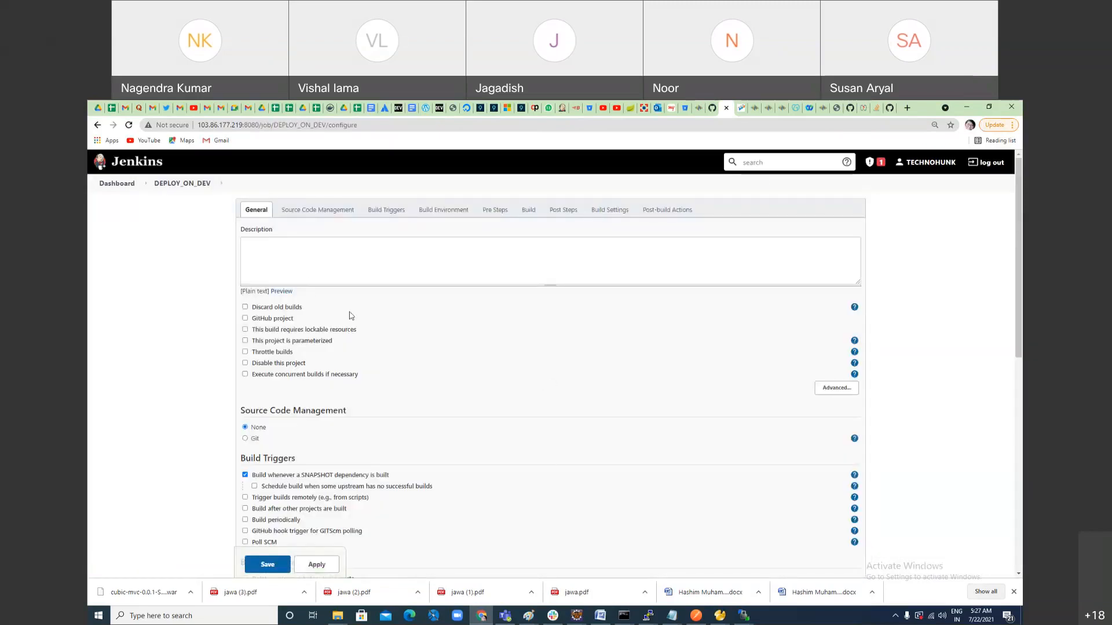
# Step: Choose Git as the source code management system for the DEPLOY_ON_DEV job
pyautogui.scroll(-7, 423, 373)
pyautogui.scroll(7, 426, 374)
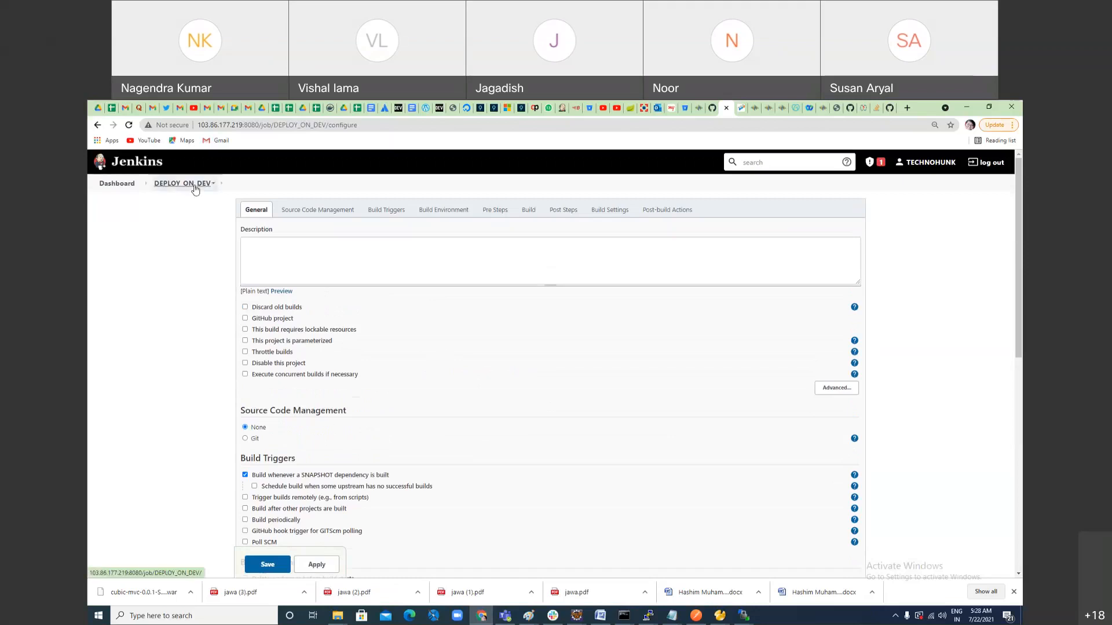
pyautogui.scroll(-3, 481, 489)
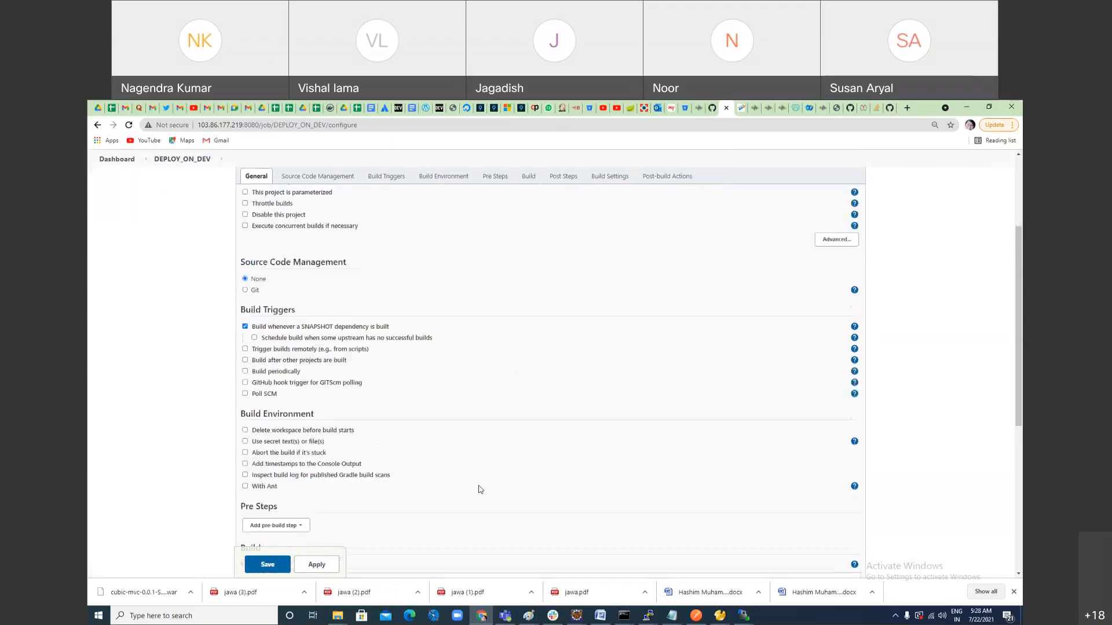
pyautogui.click(245, 291)
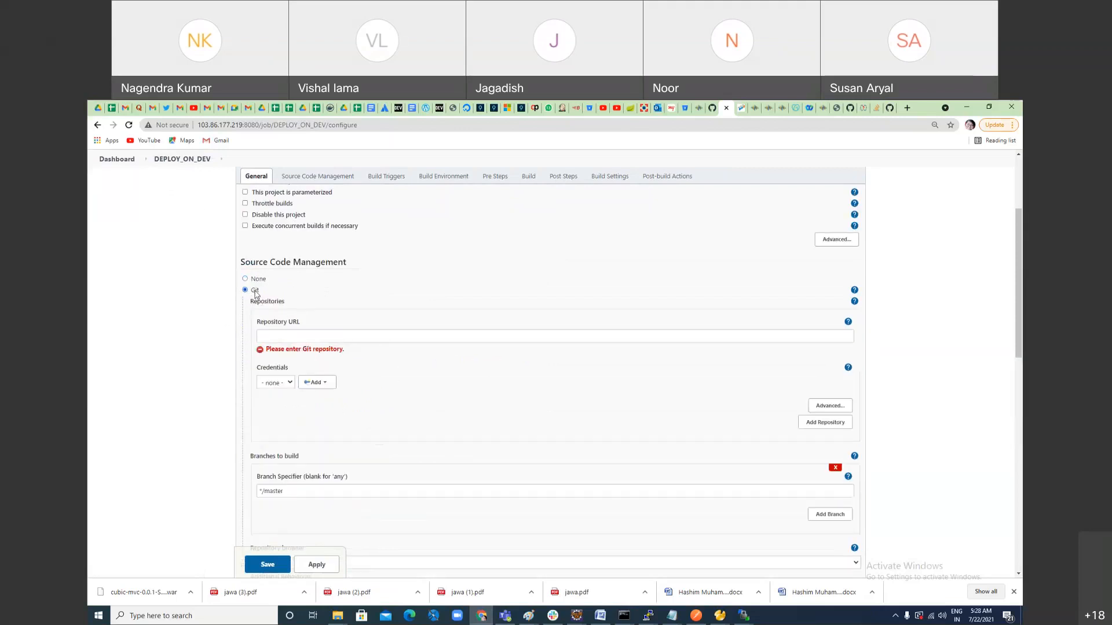
pyautogui.scroll(3, 591, 307)
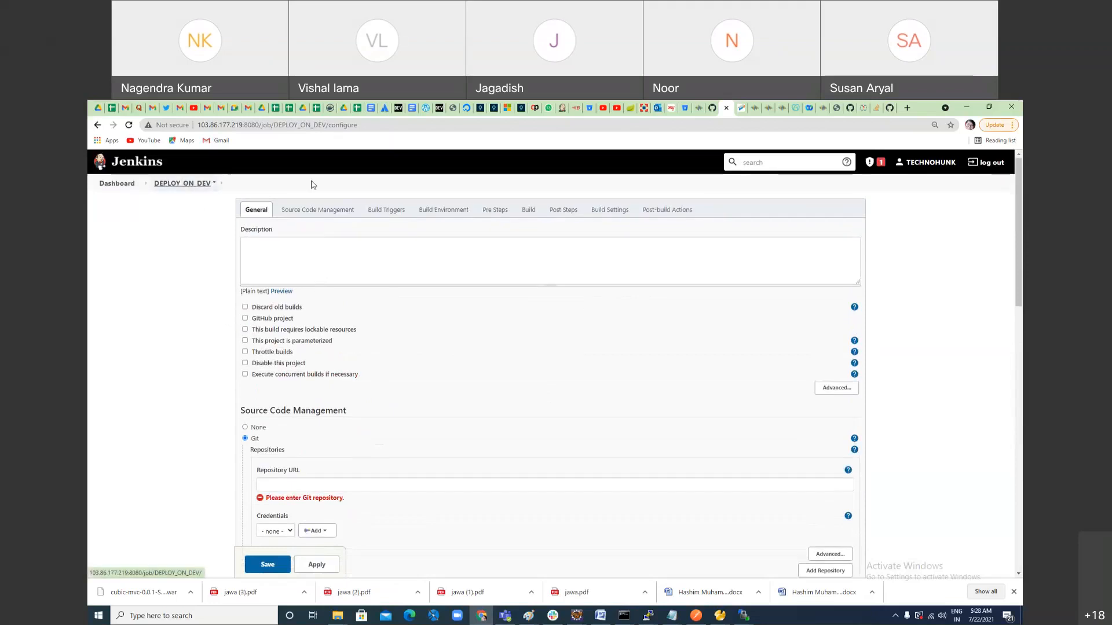
# Step: Go to the cubic-mvc-5.x repository page on GitHub and get its HTTPS clone URL
pyautogui.click(850, 108)
pyautogui.scroll(5, 626, 319)
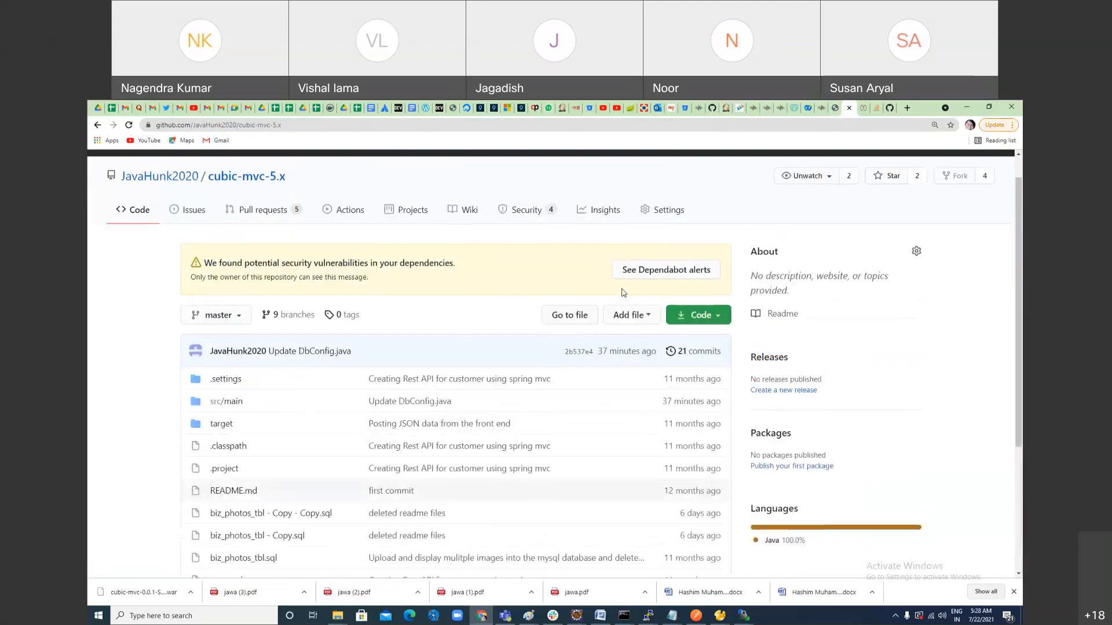
pyautogui.click(692, 315)
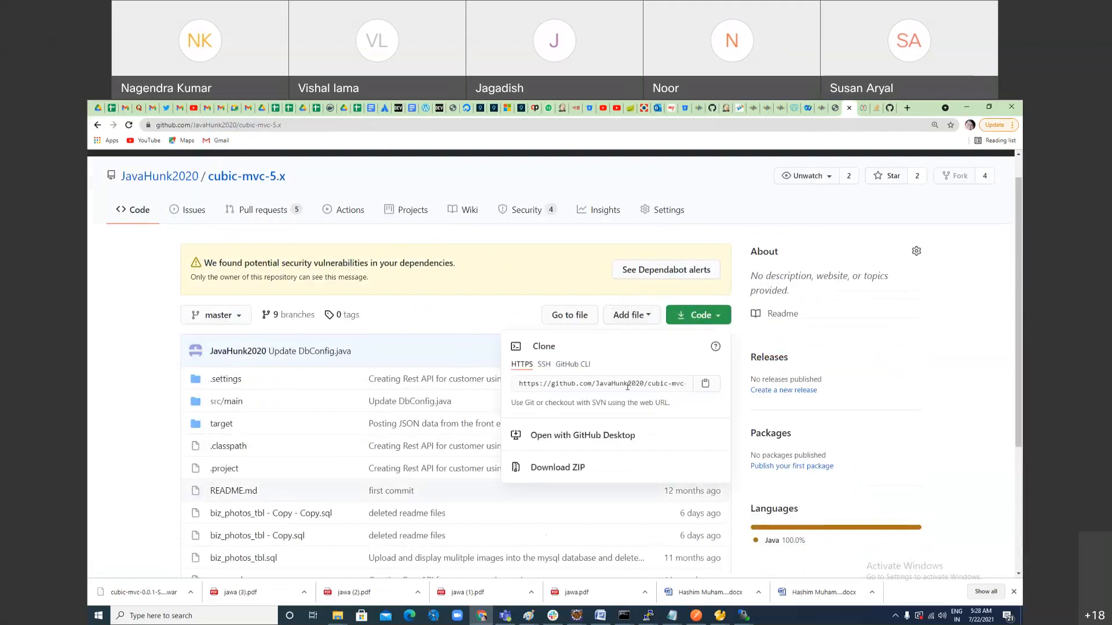
pyautogui.click(629, 384)
pyautogui.hotkey('ctrl', 'c')
pyautogui.hotkey('alt', 'Tab')
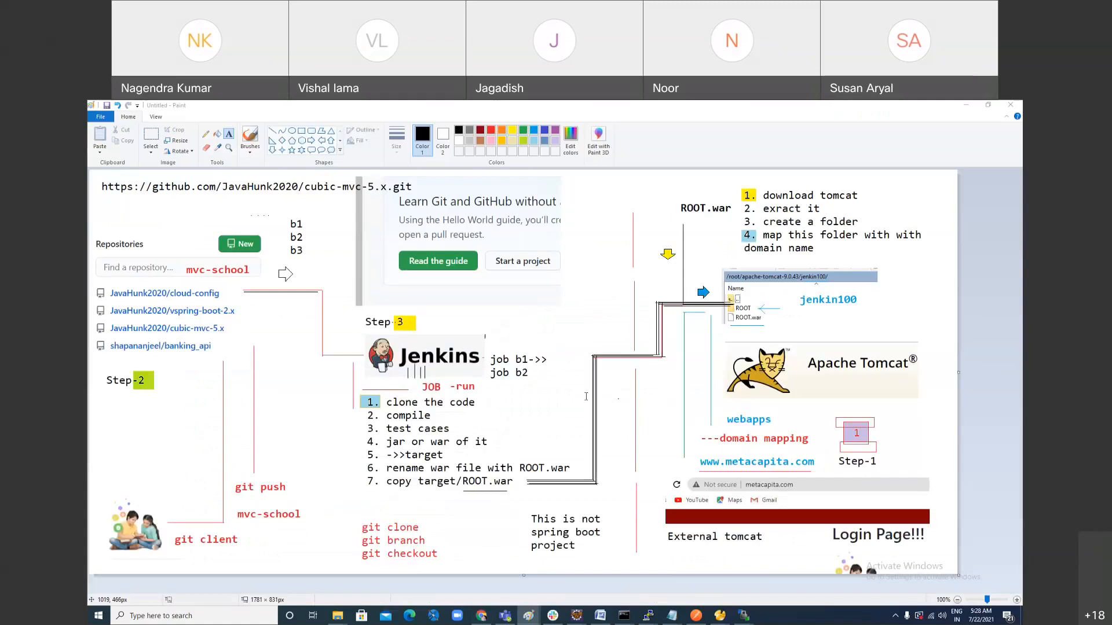
pyautogui.hotkey('alt', 'Tab')
pyautogui.click(889, 108)
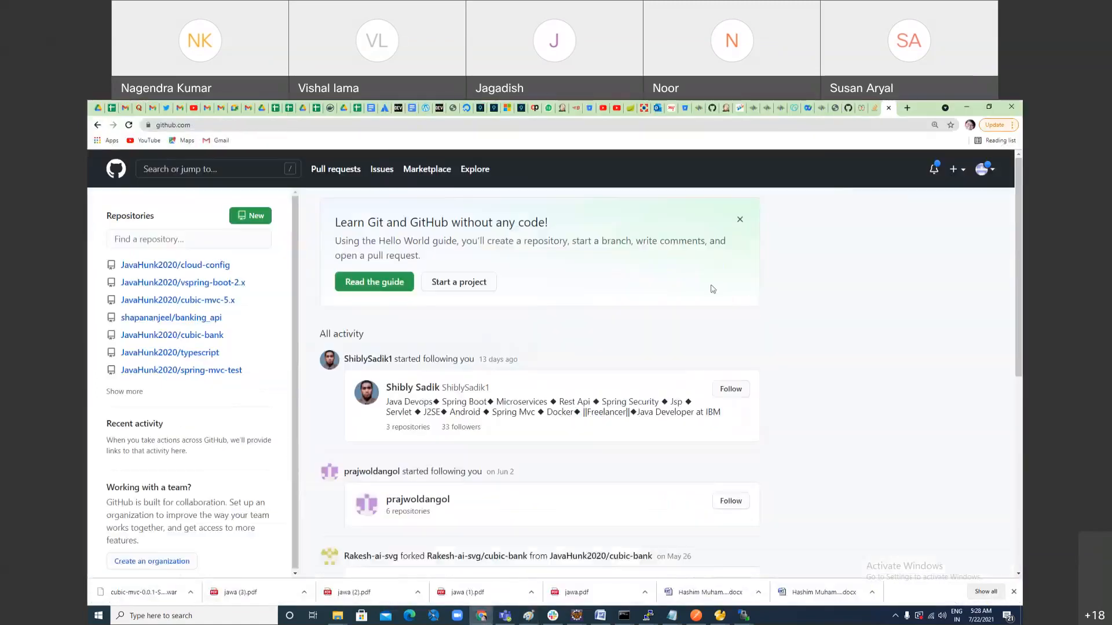
# Step: Return to the DEPLOY_ON_DEV configuration and paste the cubic-mvc-5.x clone URL as the Git repository URL
pyautogui.click(723, 108)
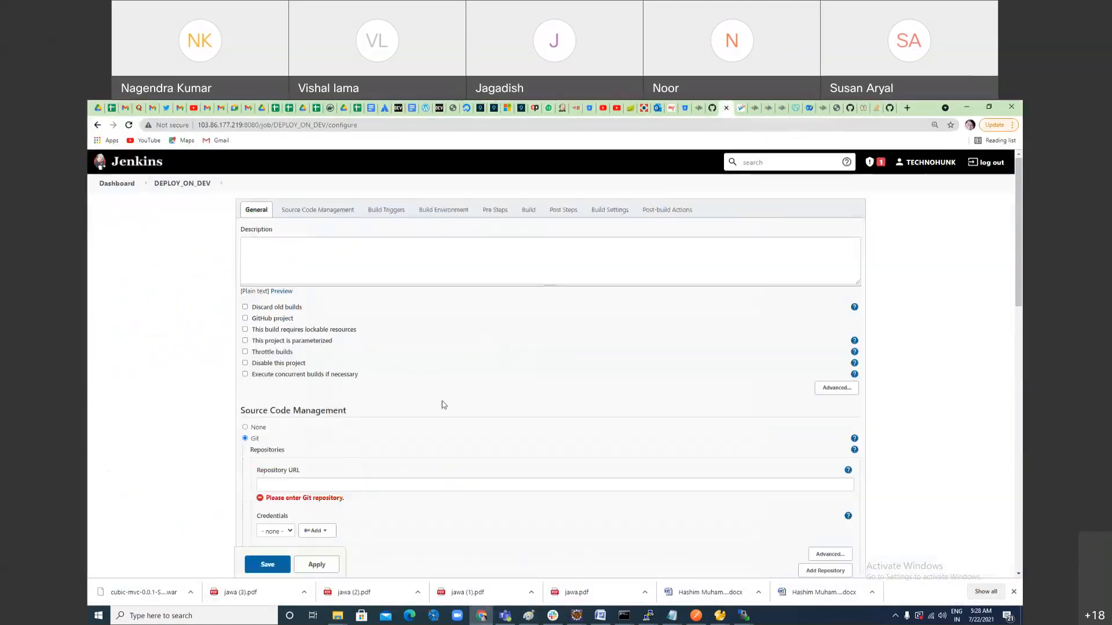
pyautogui.click(318, 484)
pyautogui.hotkey('ctrl', 'v')
pyautogui.scroll(-3, 512, 521)
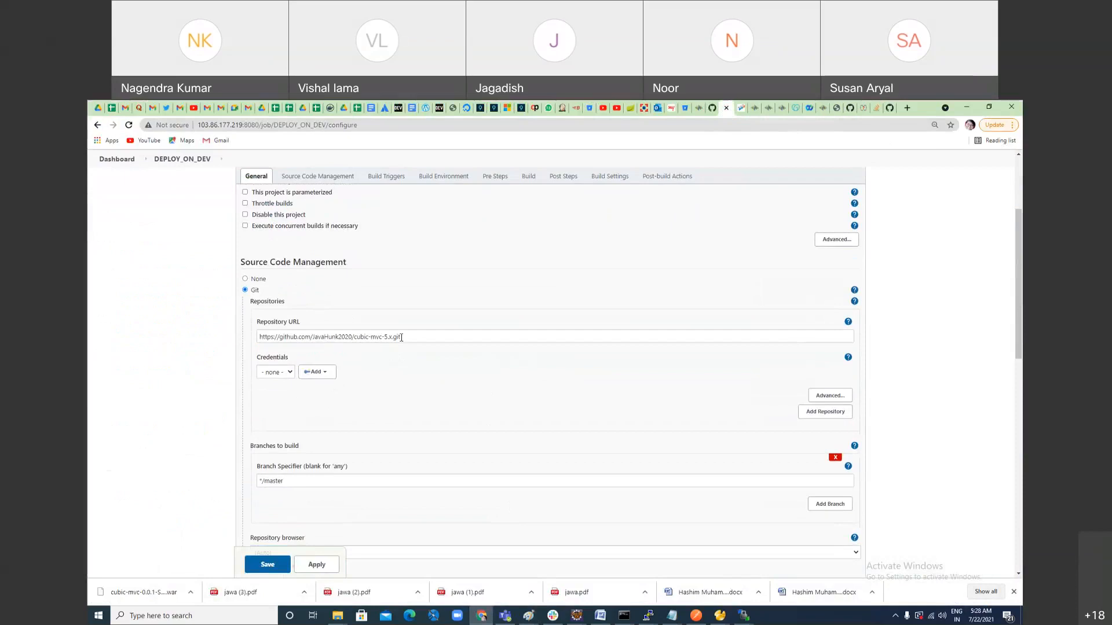
pyautogui.scroll(2, 482, 425)
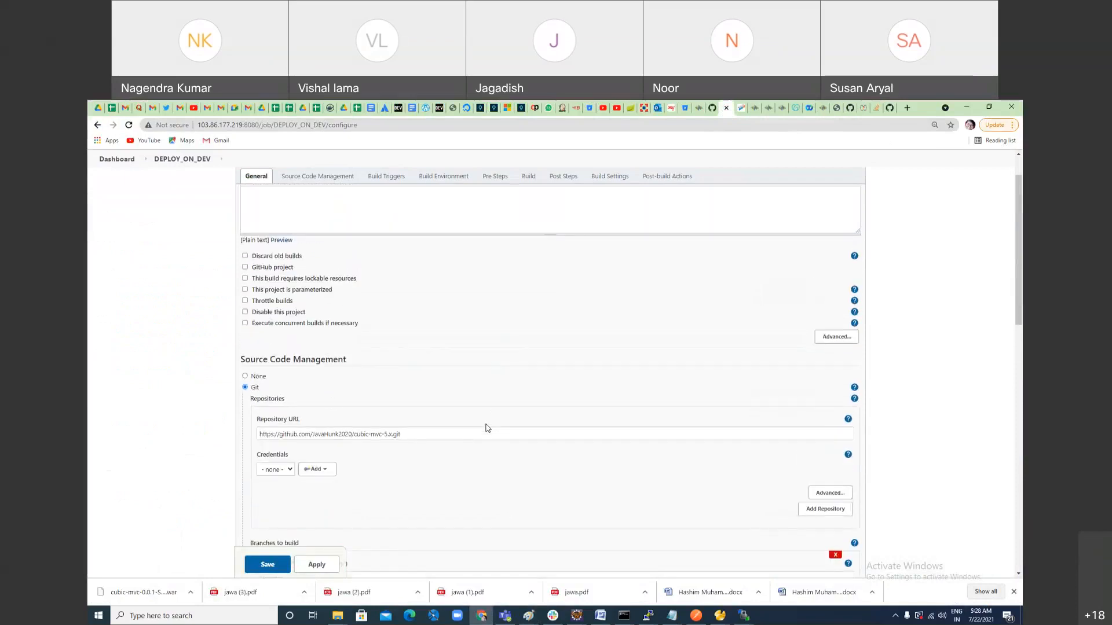
# Step: Examine the Git credentials options, the branch specifier and the build trigger and environment sections of the job
pyautogui.scroll(1, 488, 429)
pyautogui.scroll(-3, 487, 429)
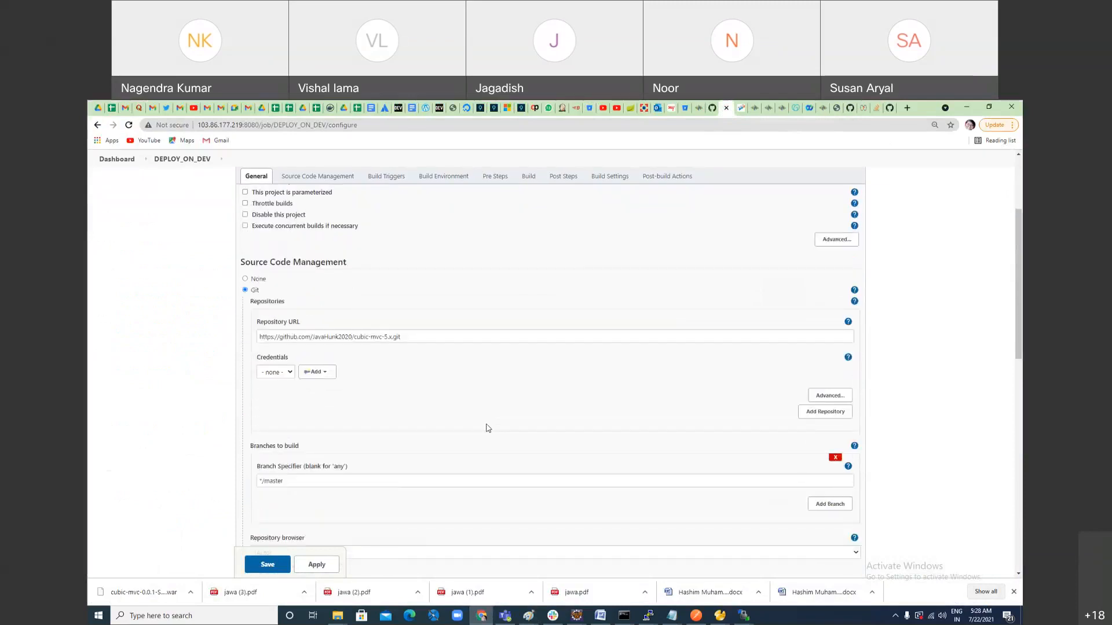
pyautogui.scroll(-1, 488, 428)
pyautogui.scroll(2, 486, 427)
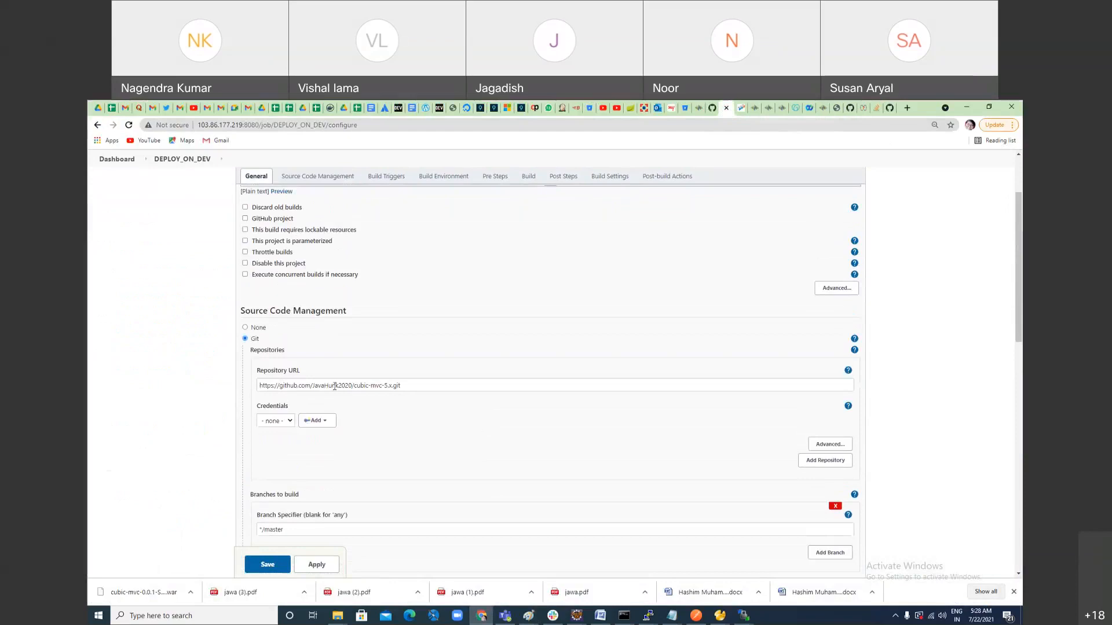
pyautogui.click(275, 422)
pyautogui.click(316, 420)
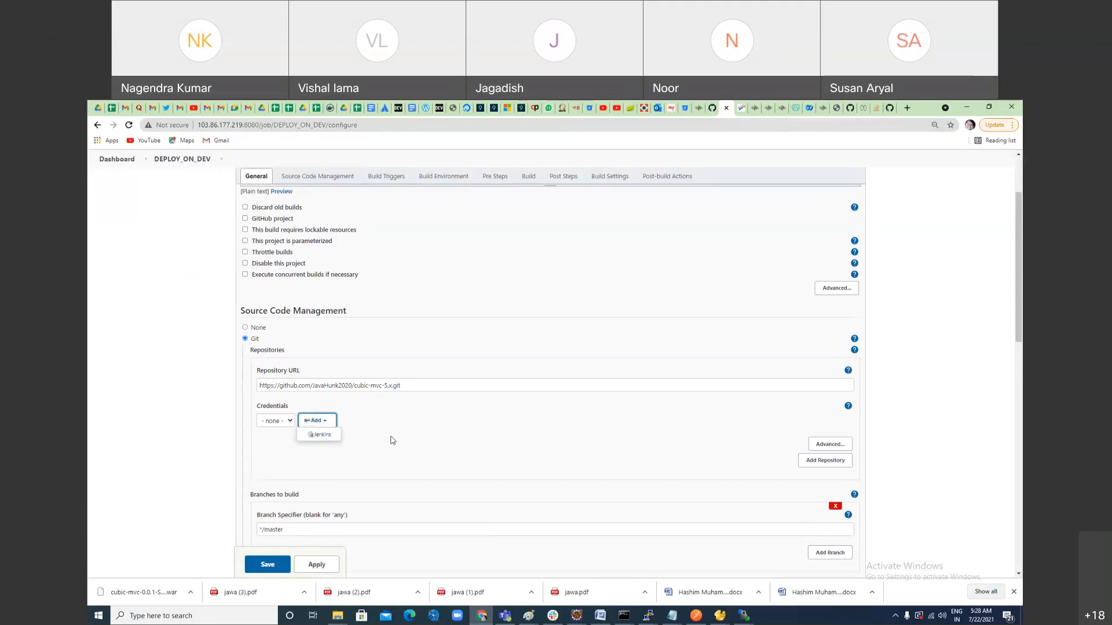
pyautogui.click(463, 422)
pyautogui.scroll(-3, 501, 477)
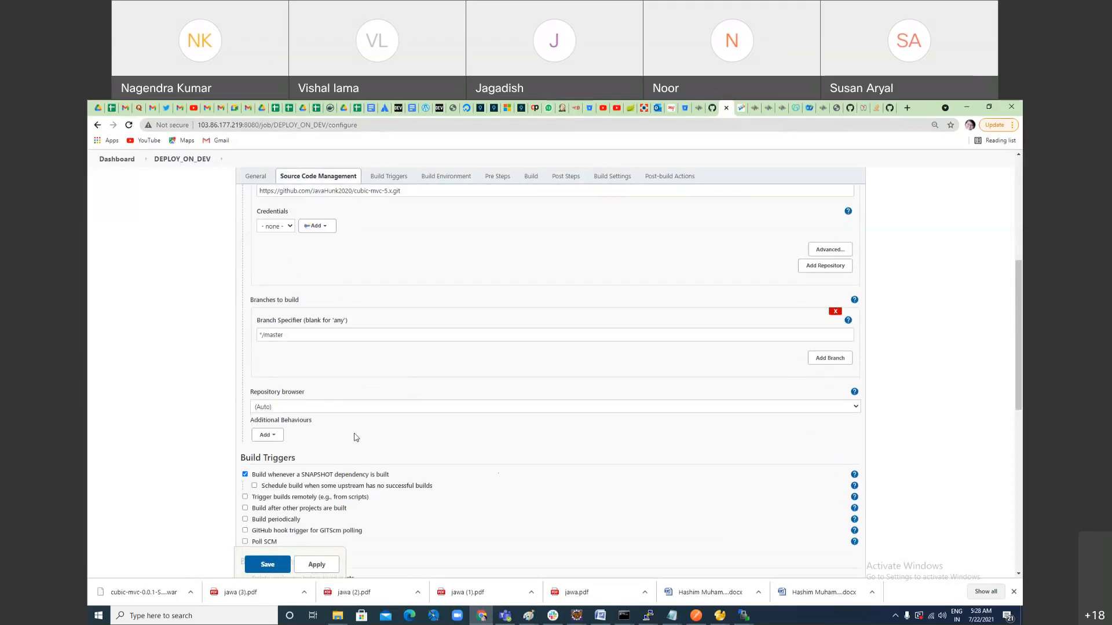
pyautogui.doubleClick(276, 339)
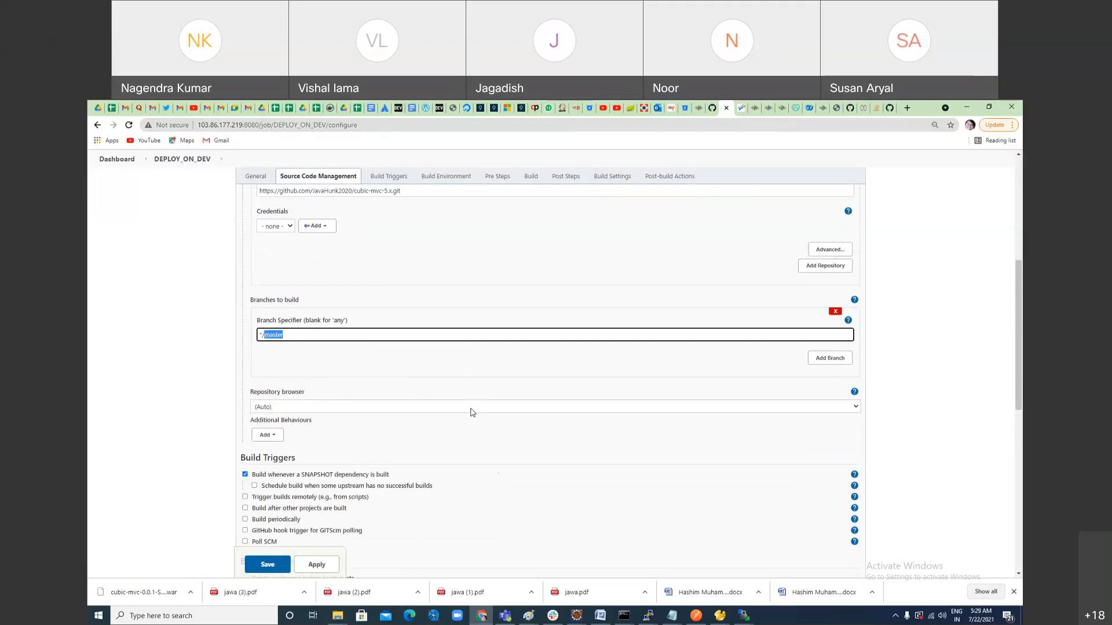
pyautogui.scroll(2, 473, 412)
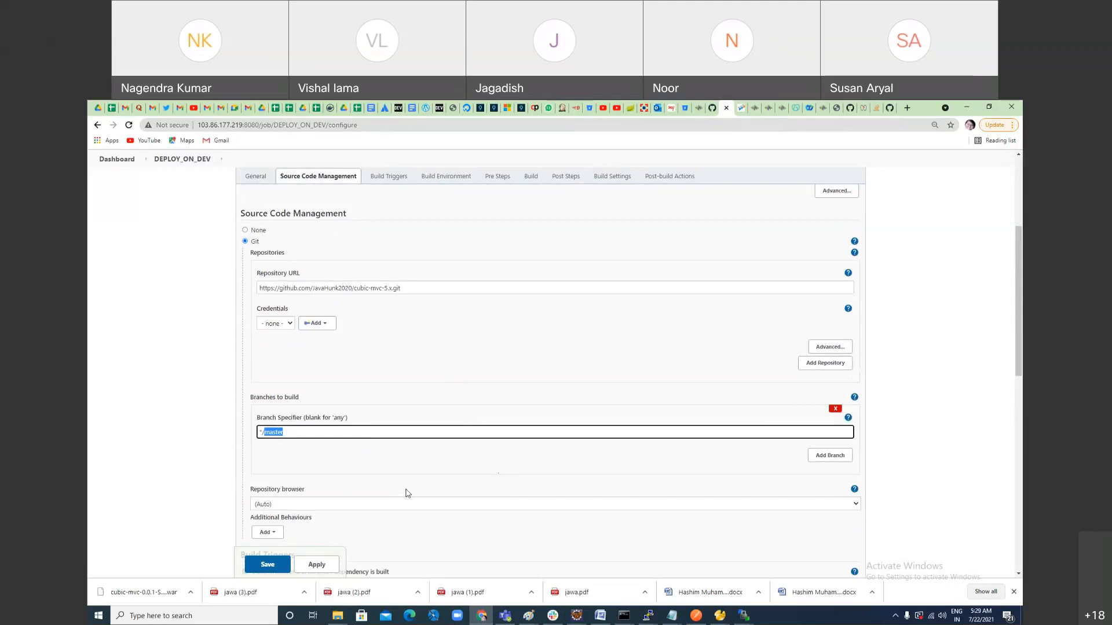
pyautogui.scroll(-5, 414, 525)
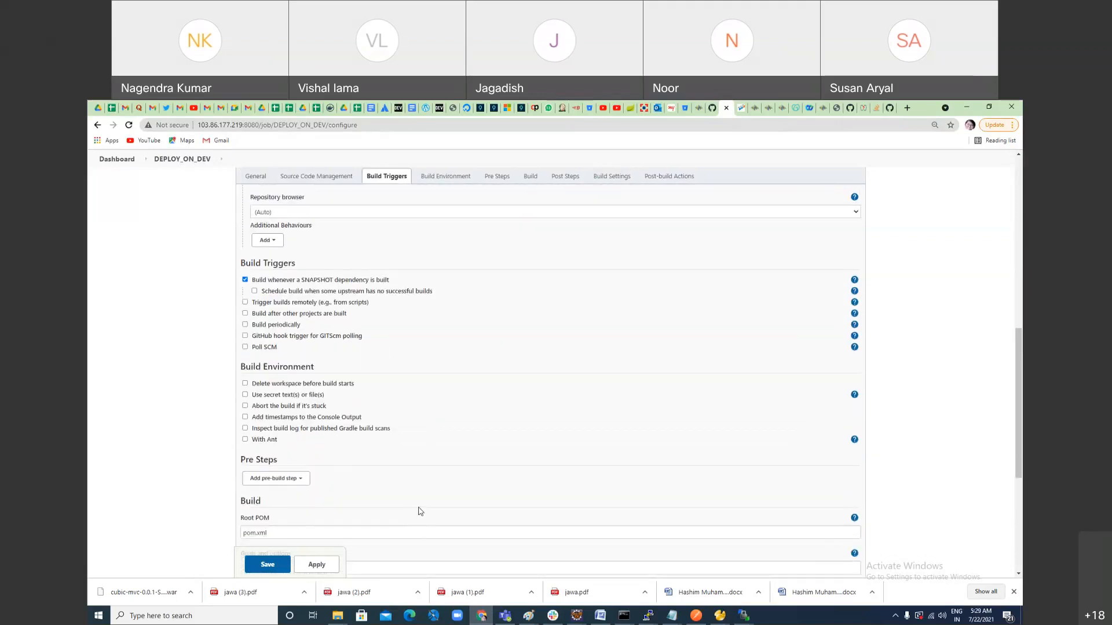
pyautogui.scroll(1, 417, 513)
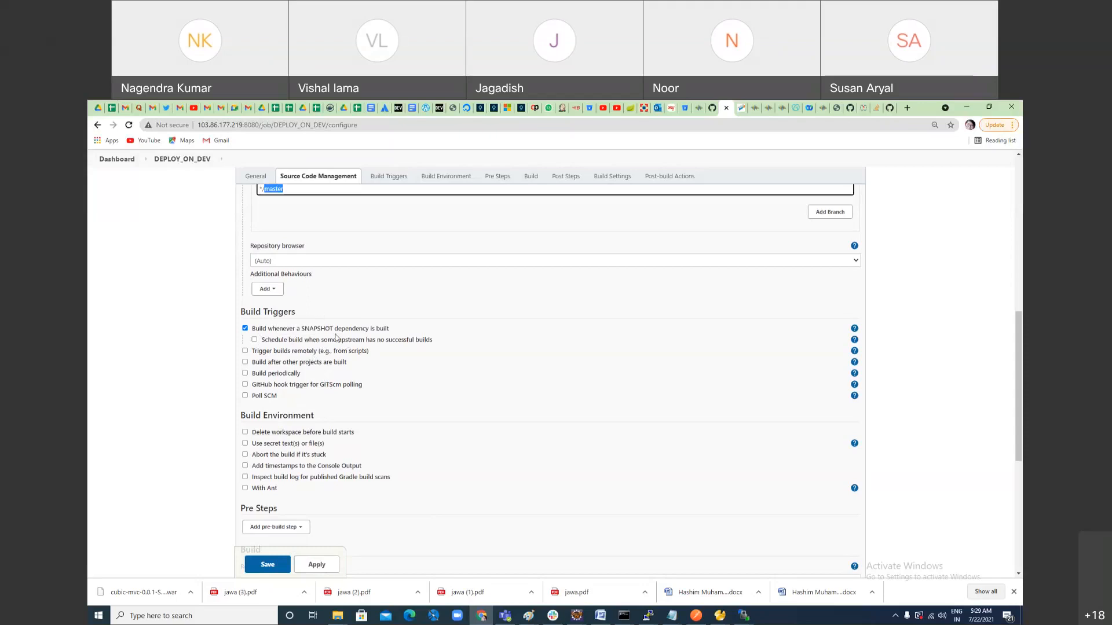
# Step: Preview the schedule setting of the periodic build trigger and review the branch specifier
pyautogui.click(245, 373)
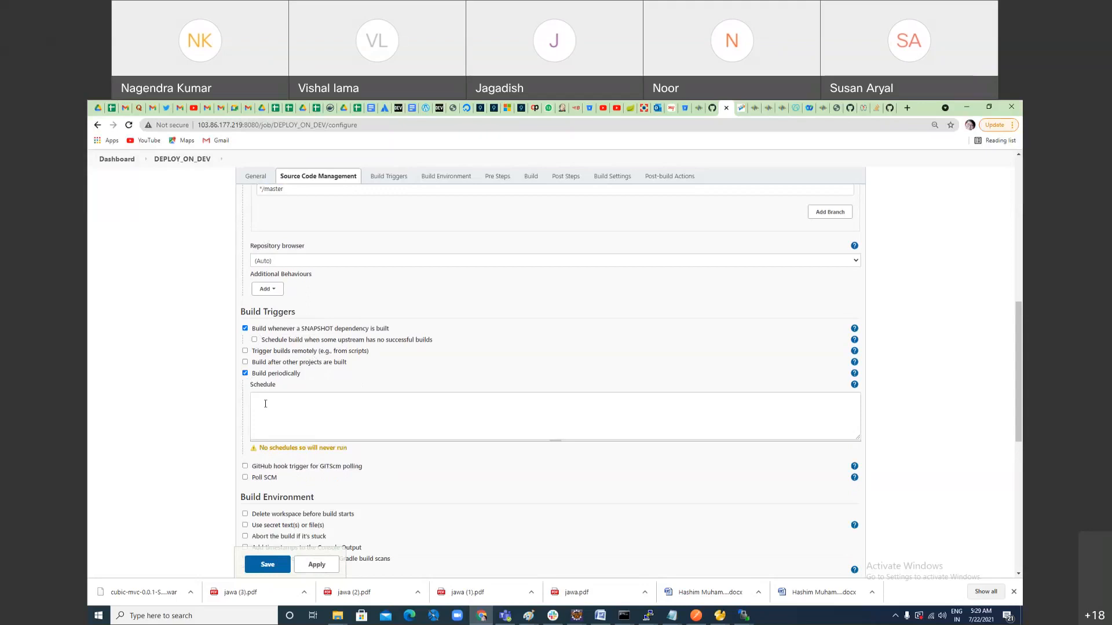
pyautogui.click(246, 374)
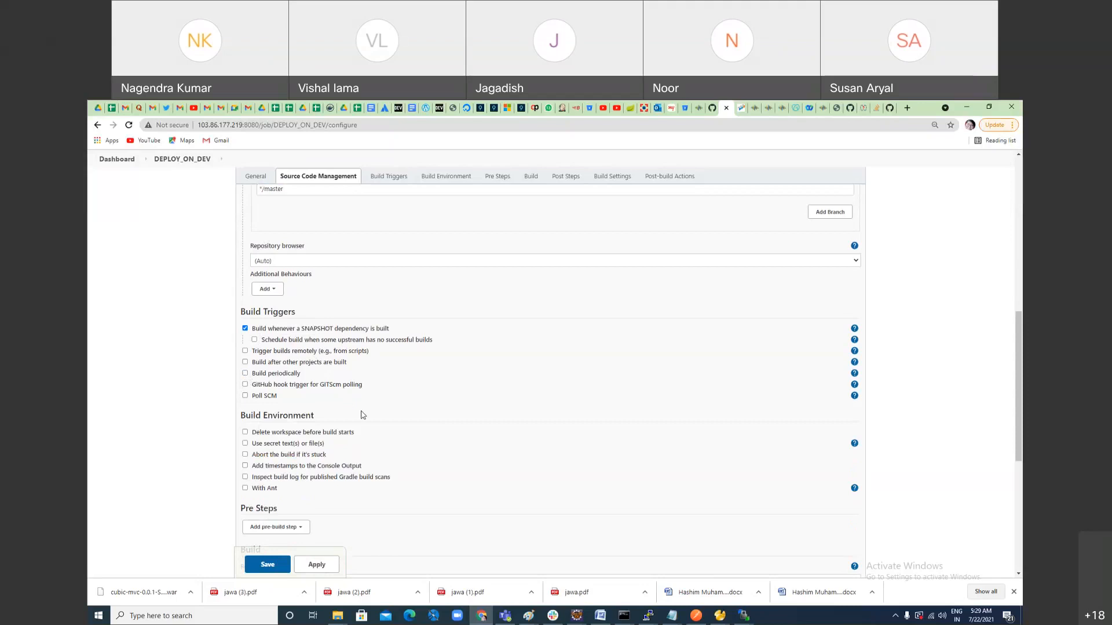
pyautogui.scroll(4, 359, 408)
pyautogui.doubleClick(275, 382)
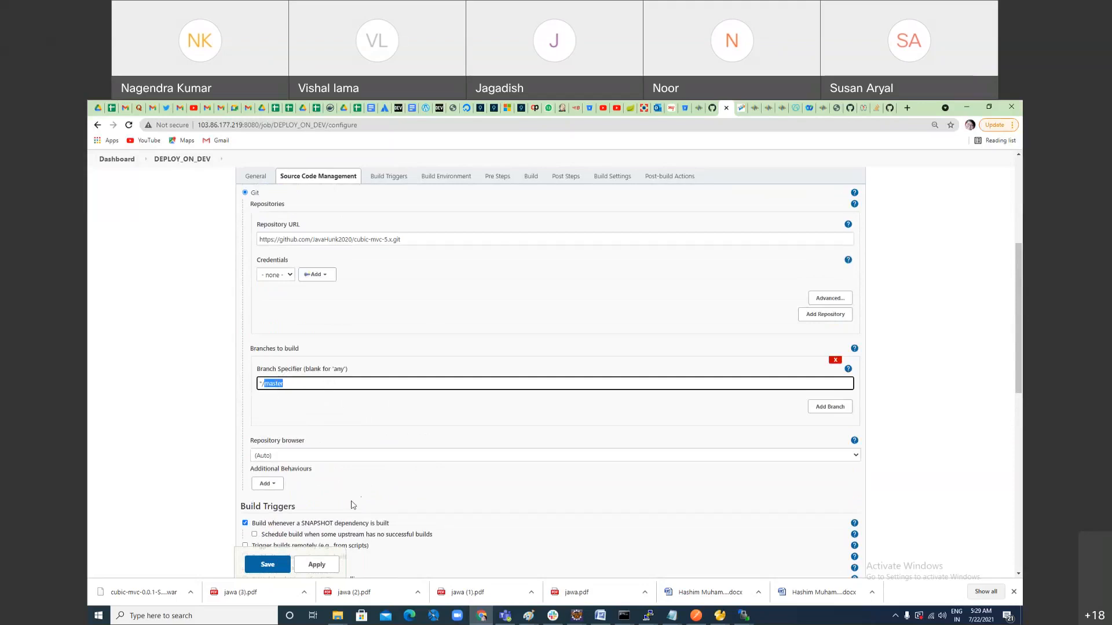
pyautogui.scroll(-2, 352, 505)
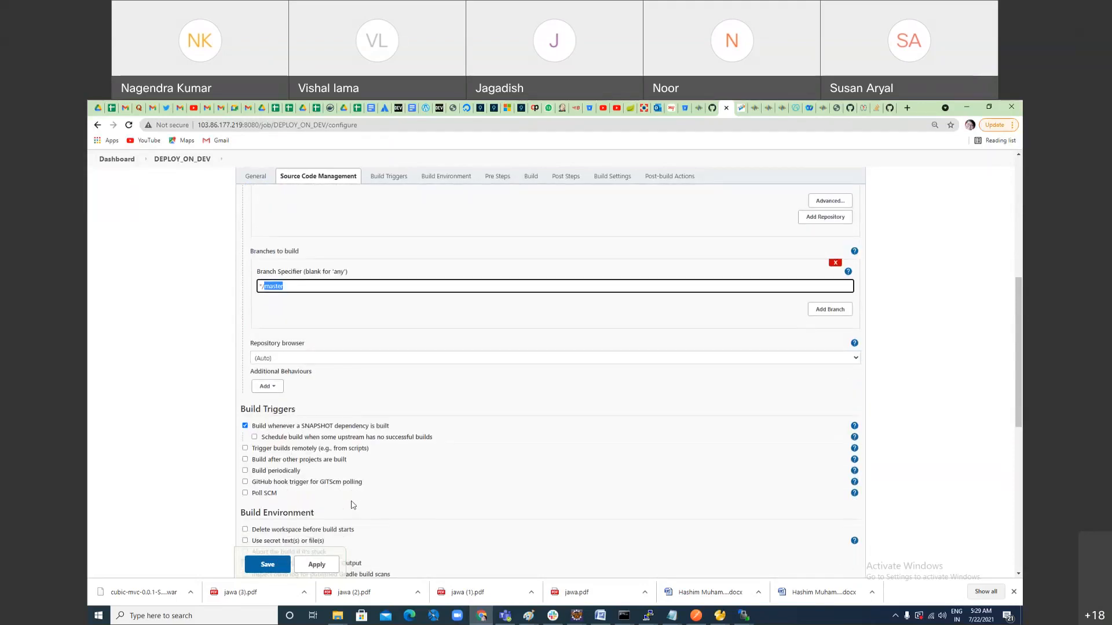
pyautogui.scroll(-2, 352, 504)
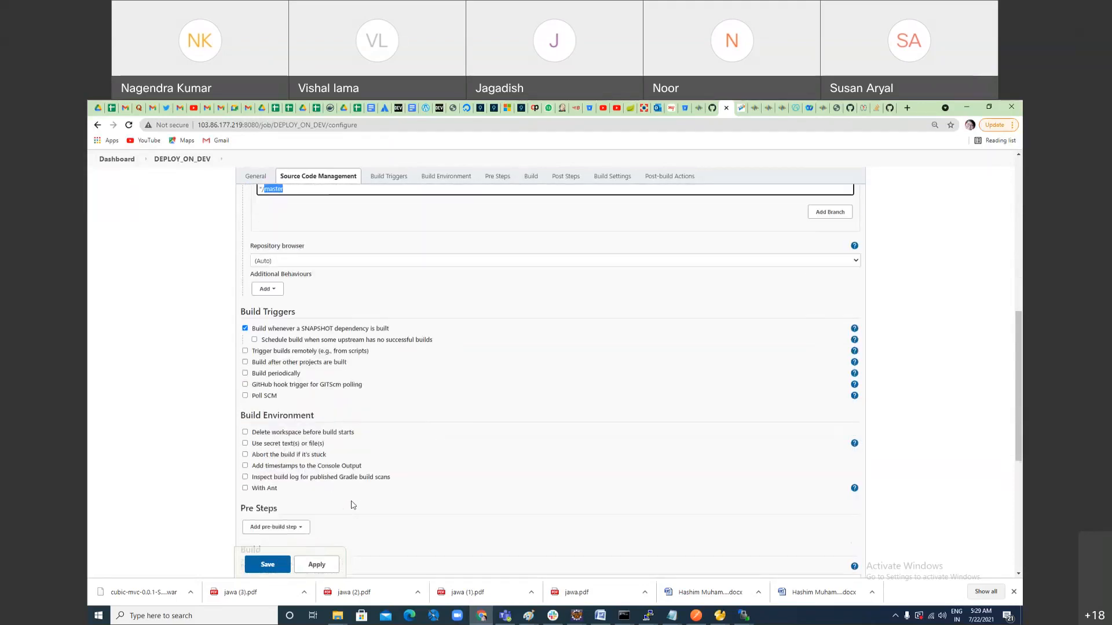
# Step: Try out the periodic build schedule and the remote build trigger for the job
pyautogui.click(245, 373)
pyautogui.click(271, 400)
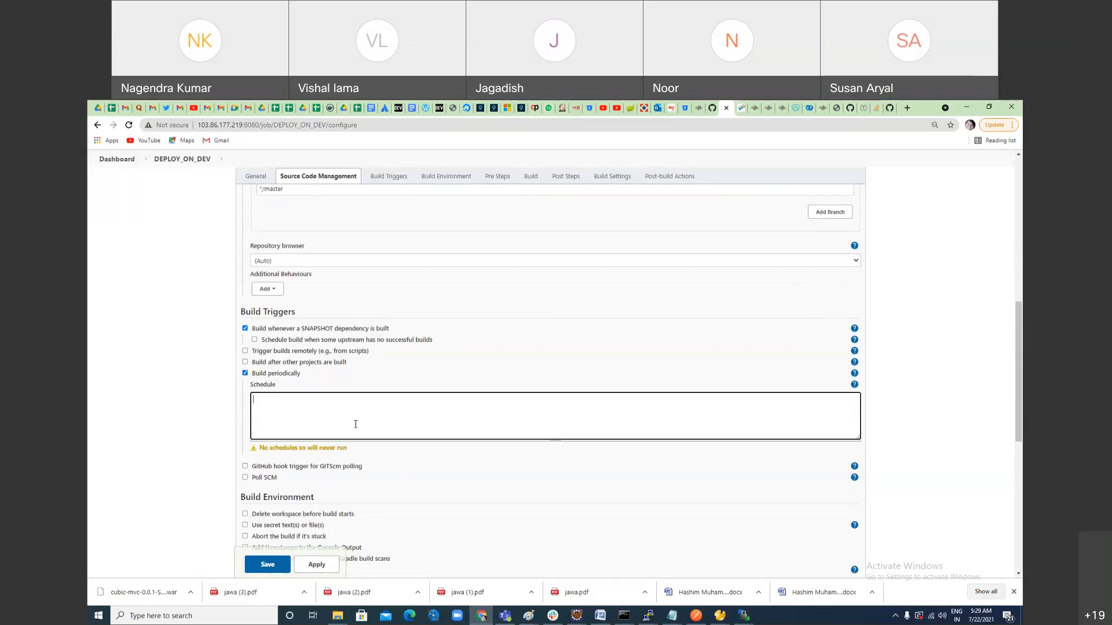
pyautogui.click(244, 374)
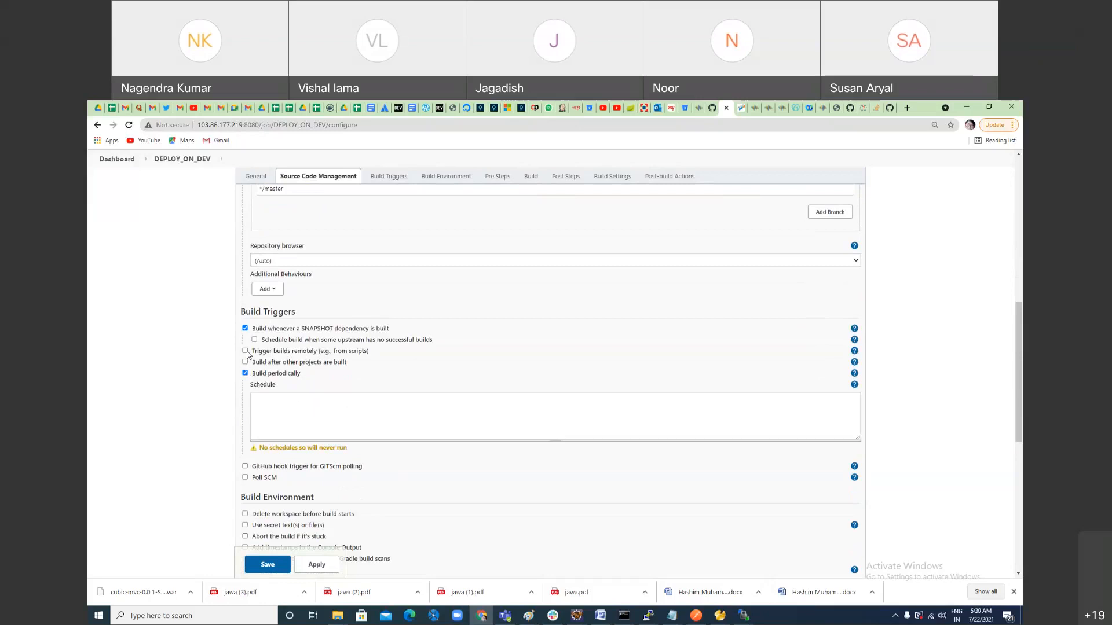
pyautogui.click(245, 351)
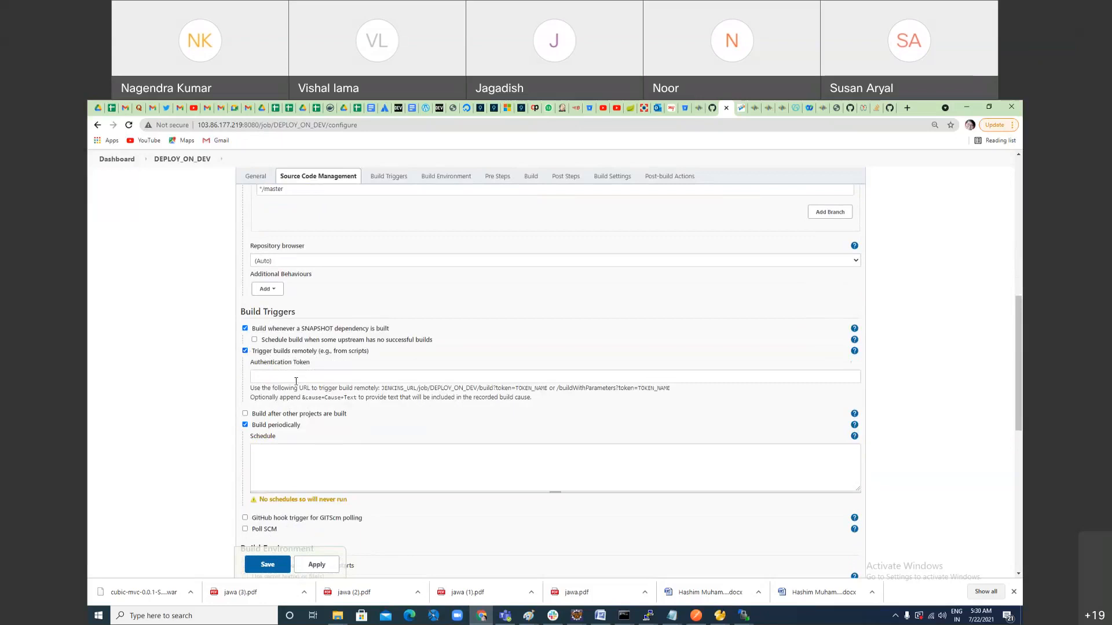
pyautogui.click(245, 351)
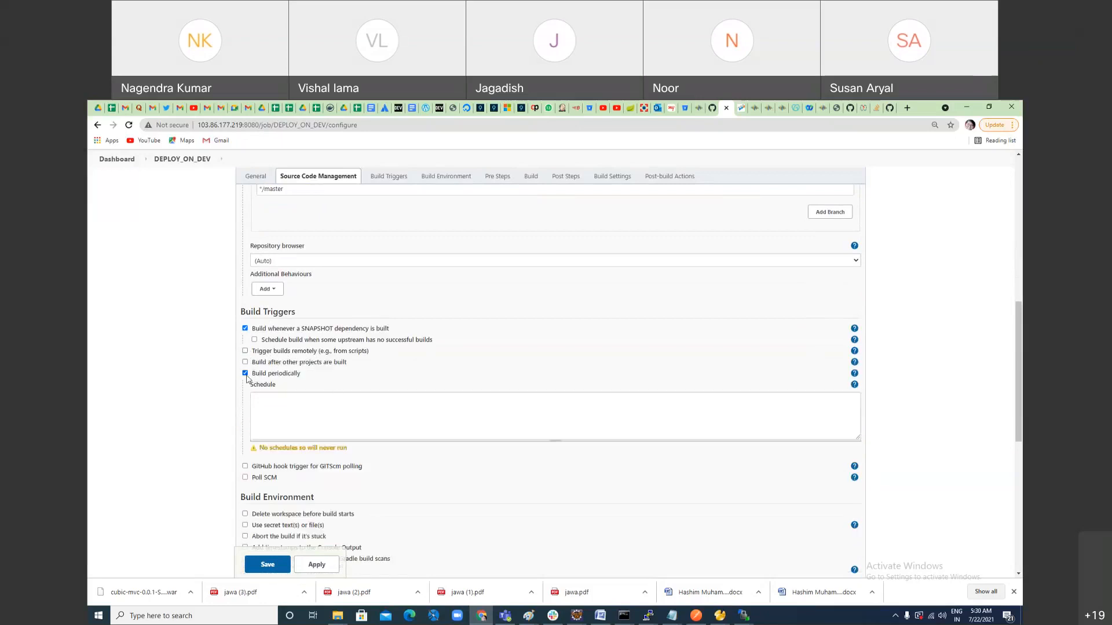
pyautogui.click(245, 374)
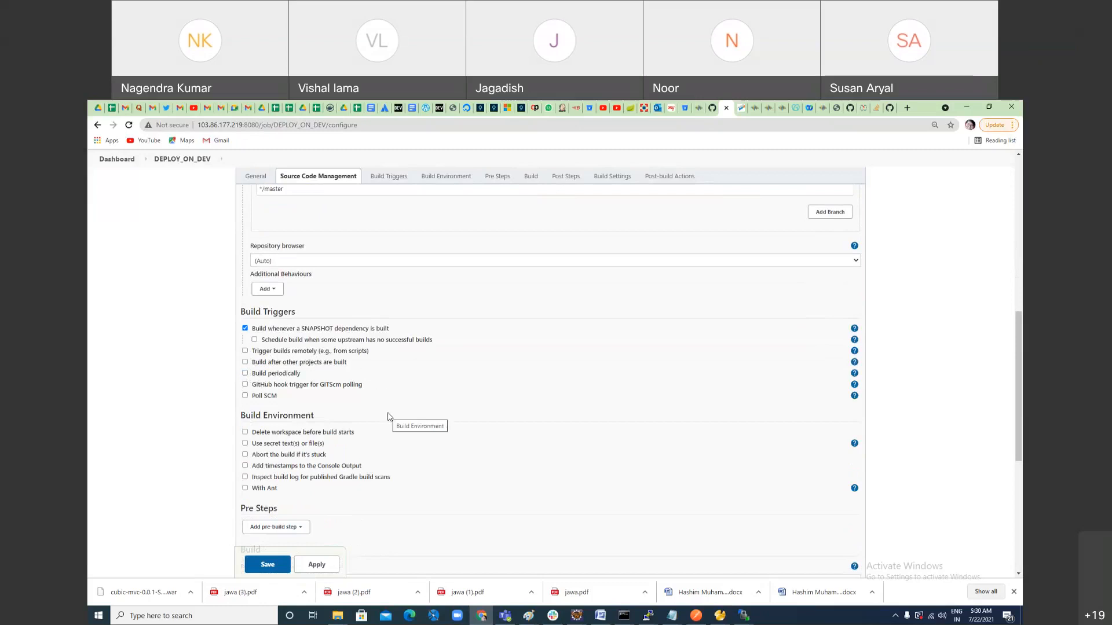
# Step: Turn off building on SNAPSHOT dependencies and enable triggering builds remotely, leaving the authentication token empty
pyautogui.click(245, 328)
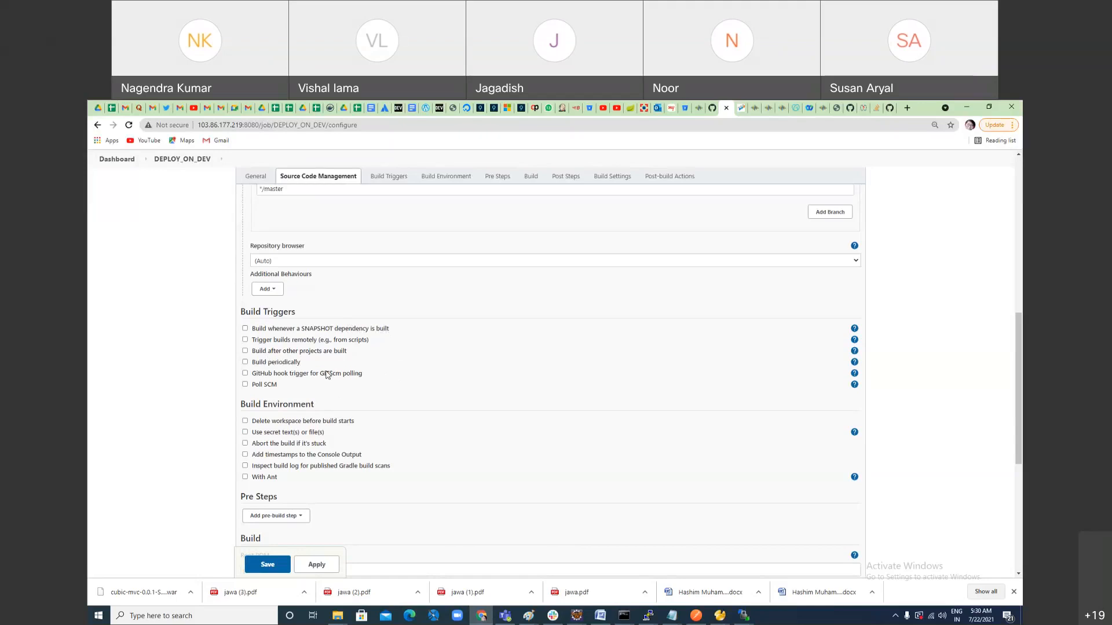
pyautogui.click(245, 373)
pyautogui.click(246, 374)
pyautogui.click(246, 375)
pyautogui.click(245, 340)
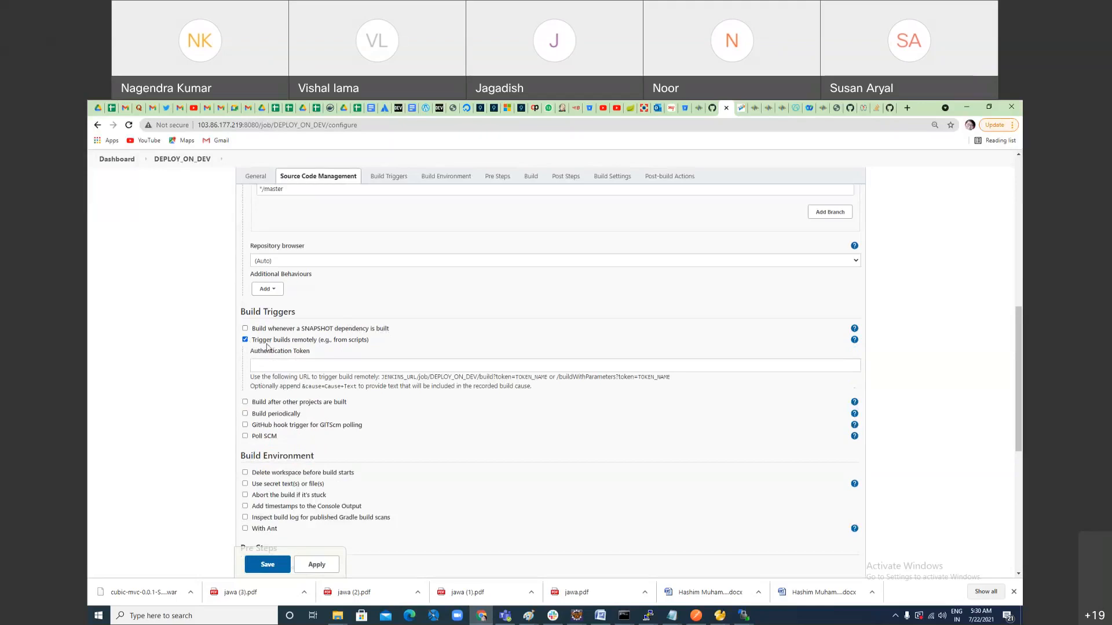
pyautogui.click(319, 365)
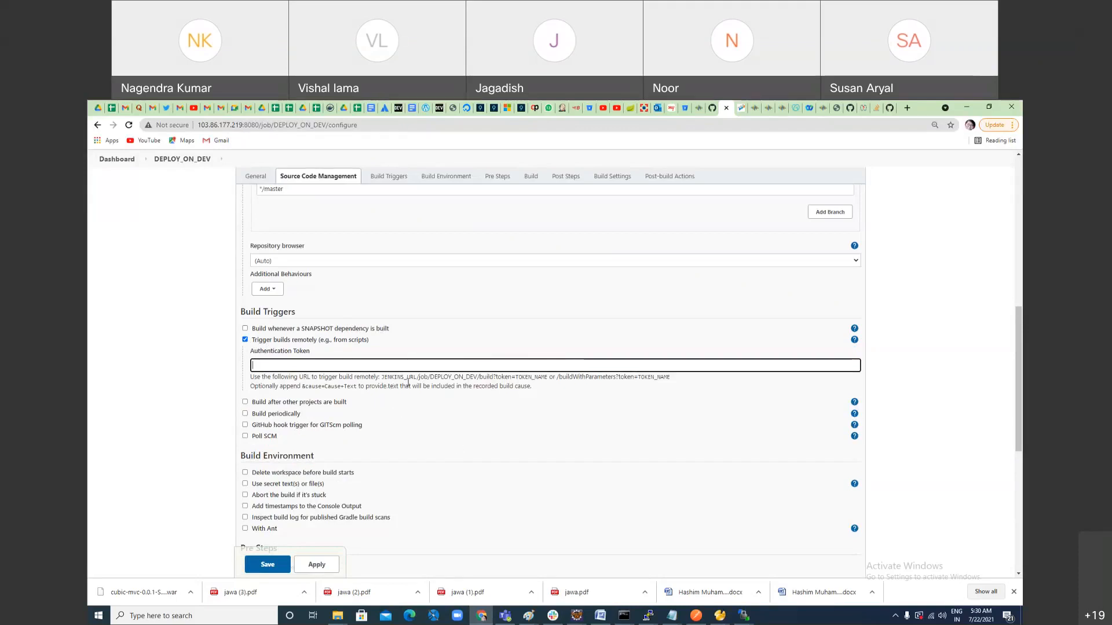
pyautogui.click(440, 382)
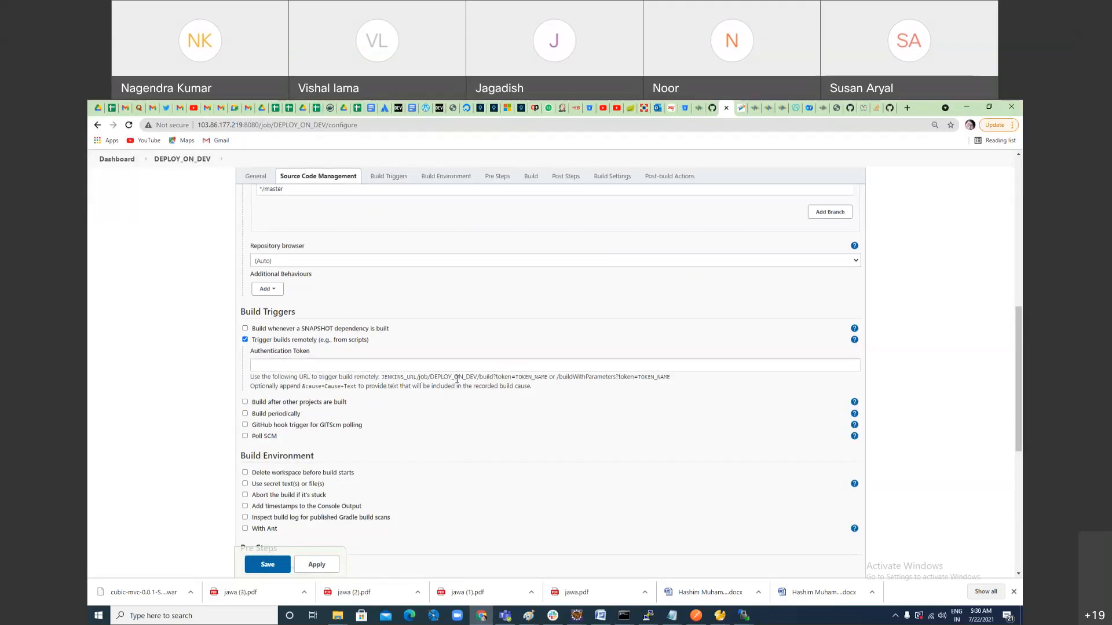
# Step: Enter an authentication token for triggering the DEPLOY_ON_DEV build remotely
pyautogui.doubleClick(520, 378)
pyautogui.click(337, 366)
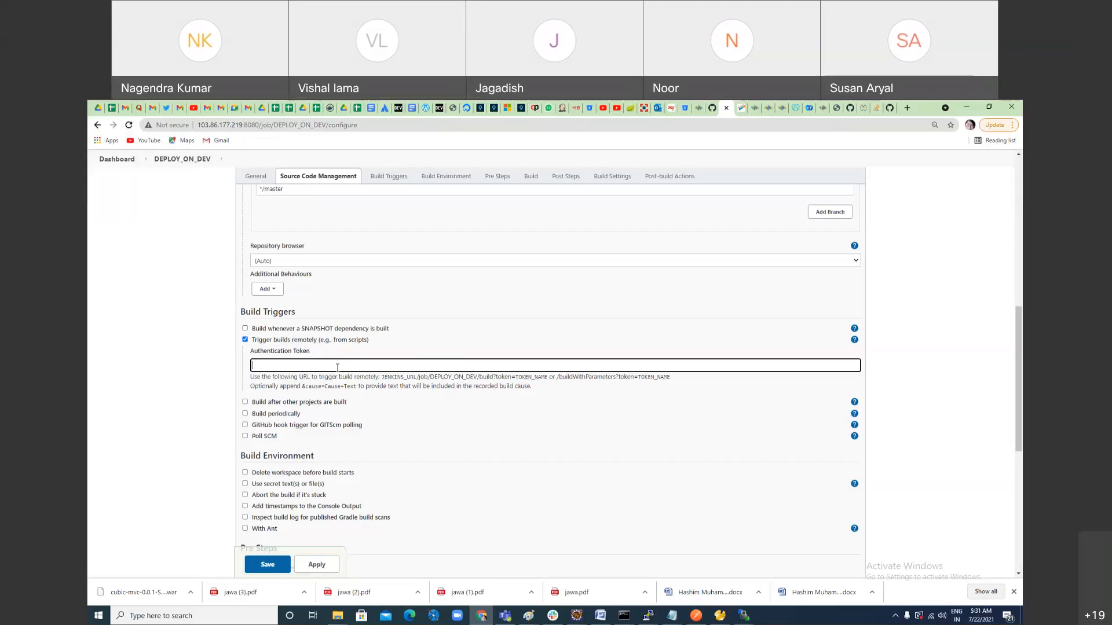
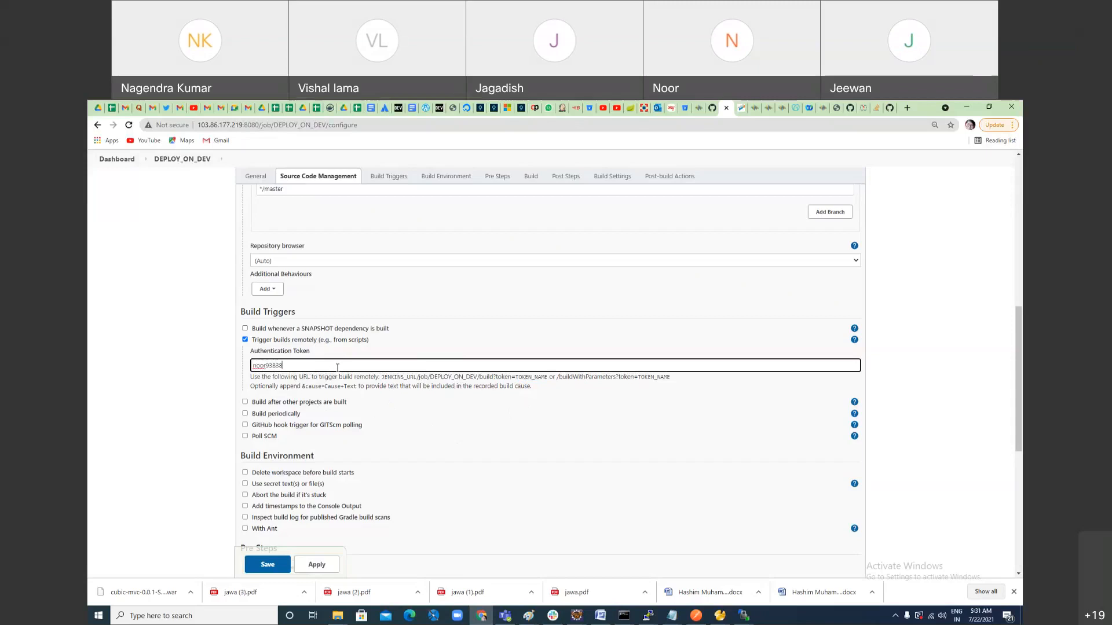
pyautogui.click(512, 425)
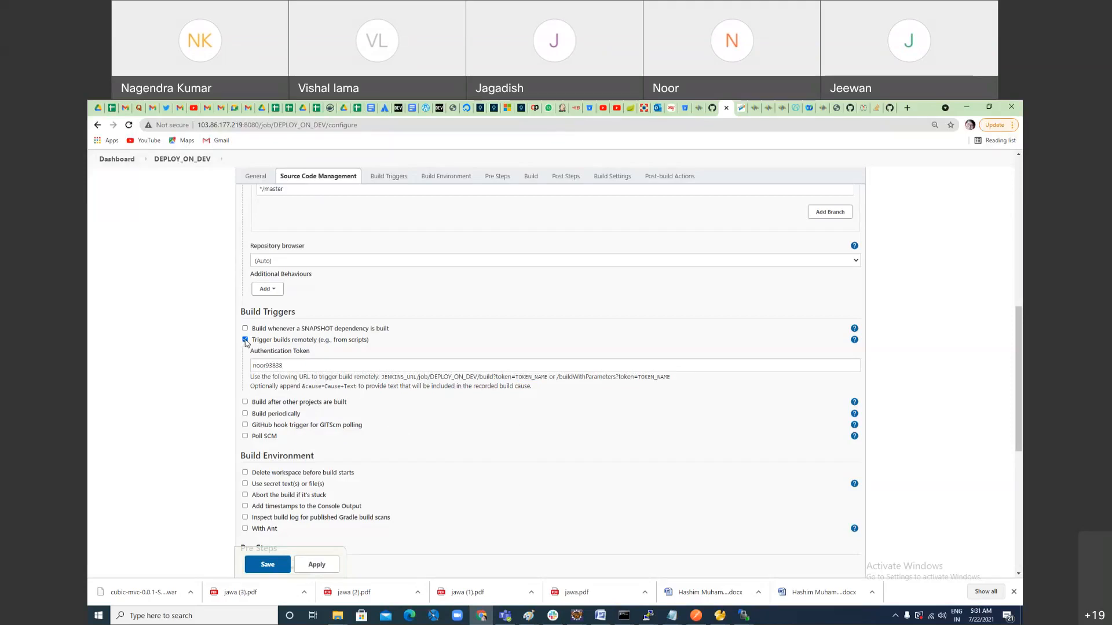
pyautogui.doubleClick(274, 367)
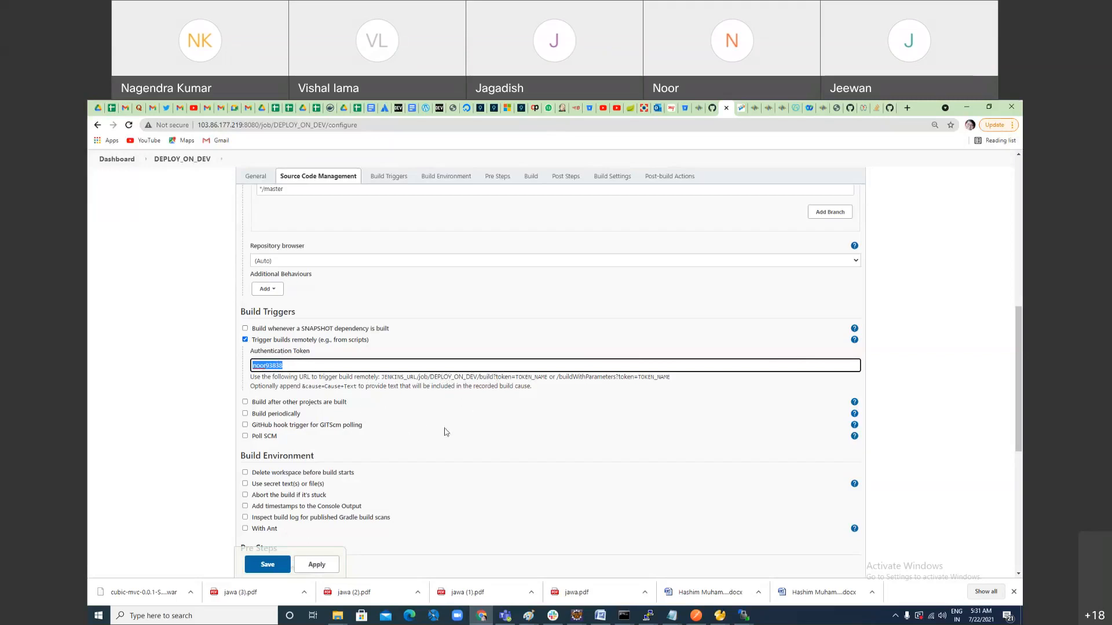
# Step: Set the Maven goals and options of the DEPLOY_ON_DEV build to mvn clean install
pyautogui.scroll(-3, 458, 458)
pyautogui.scroll(3, 458, 458)
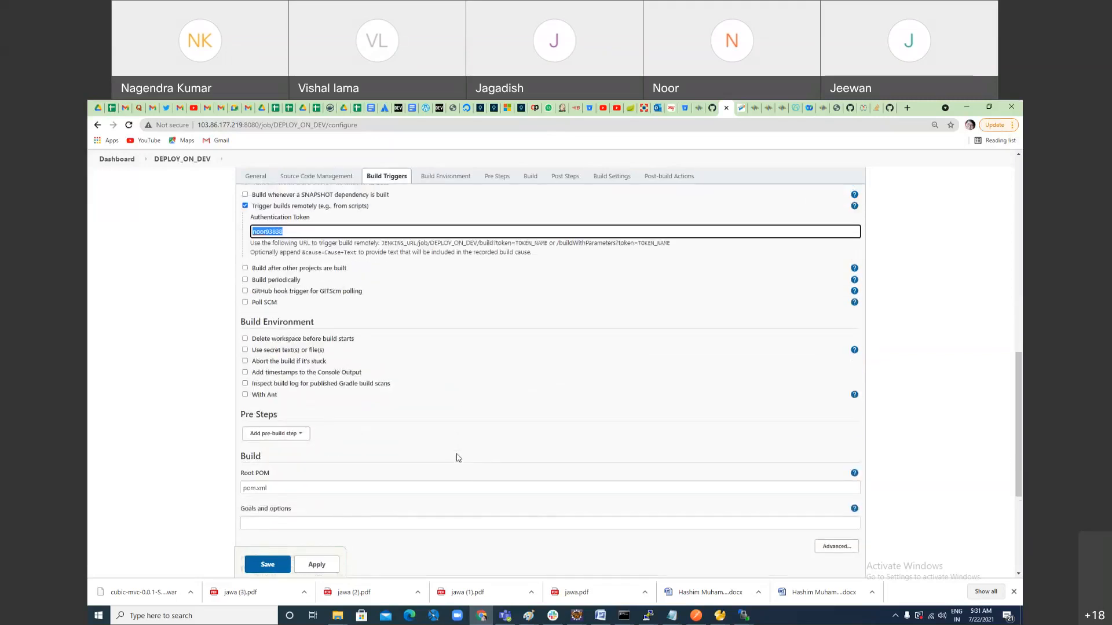
pyautogui.scroll(-4, 458, 458)
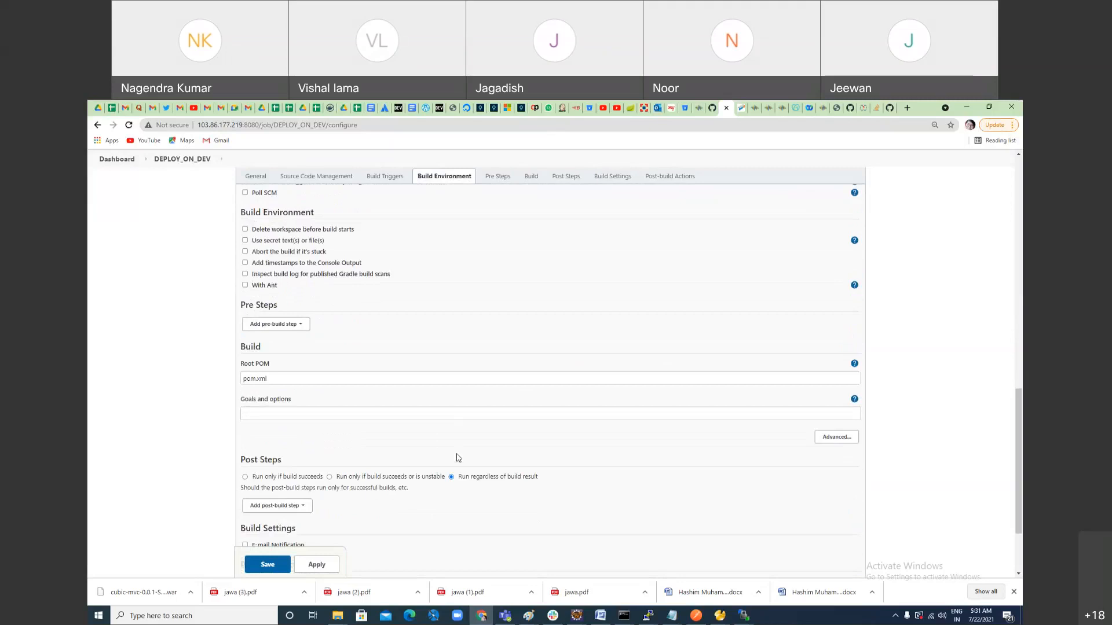
pyautogui.scroll(-2, 458, 458)
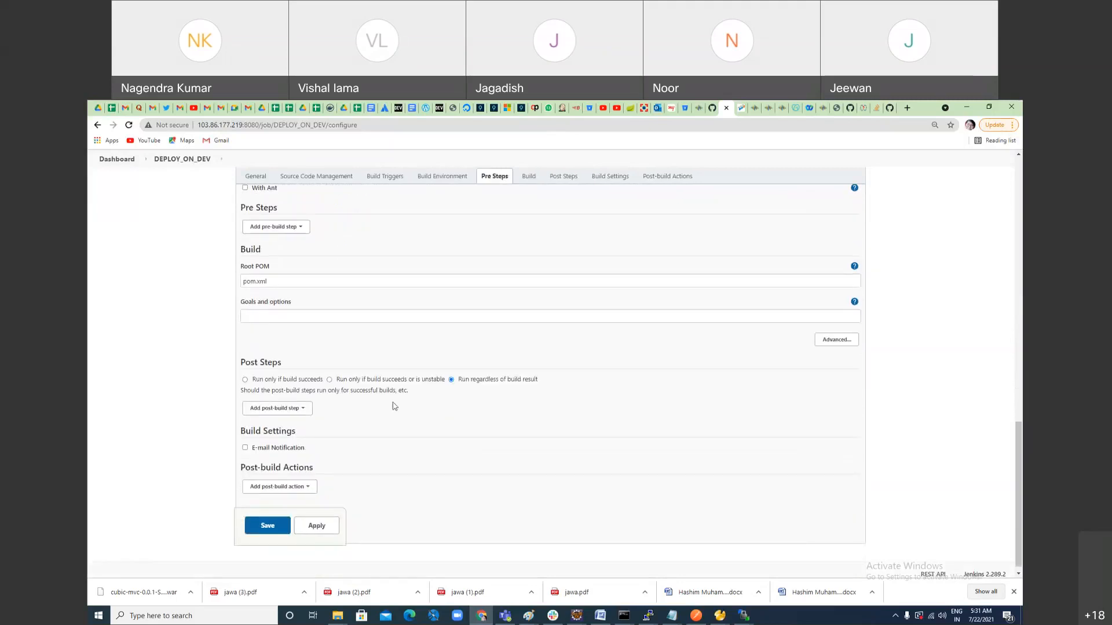
pyautogui.scroll(2, 342, 359)
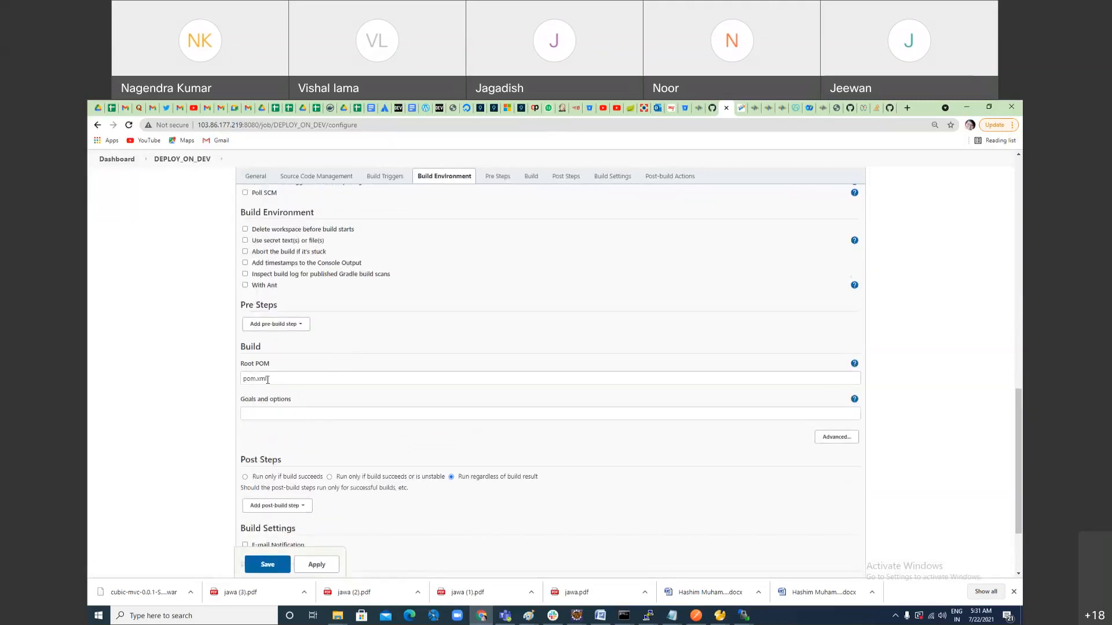
pyautogui.click(283, 415)
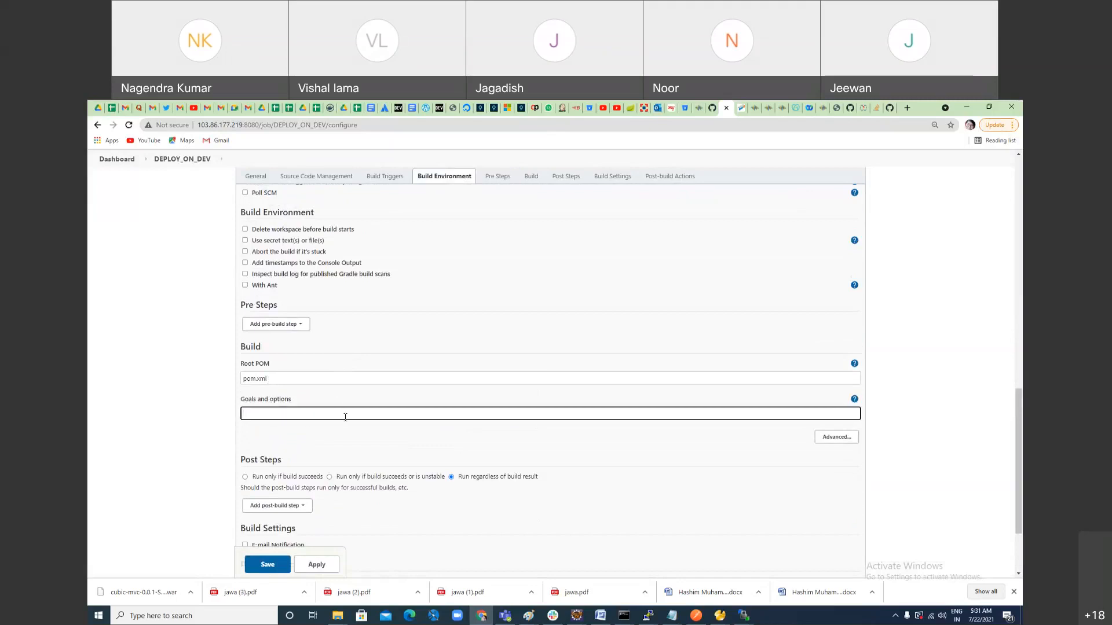
pyautogui.write('mvn insta')
pyautogui.write(' clean installl')
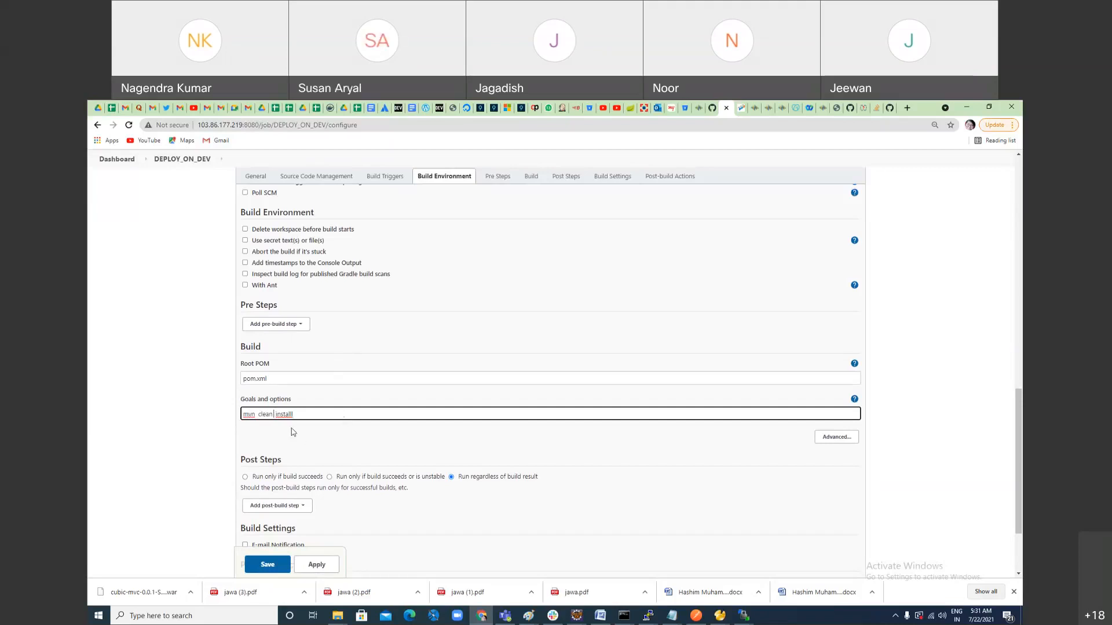
pyautogui.doubleClick(265, 415)
pyautogui.doubleClick(283, 415)
pyautogui.write('instakk')
pyautogui.click(260, 415)
pyautogui.doubleClick(250, 415)
pyautogui.doubleClick(268, 414)
pyautogui.scroll(15, 584, 435)
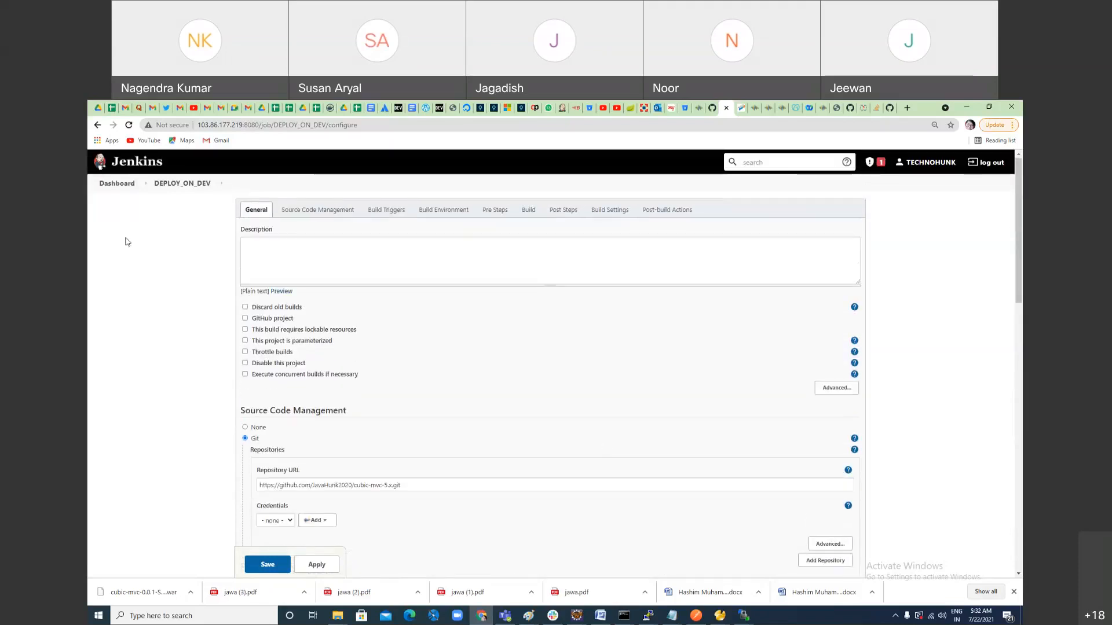
# Step: Leave the DEPLOY_ON_DEV configuration without saving and open the configuration of the test100 job
pyautogui.click(129, 185)
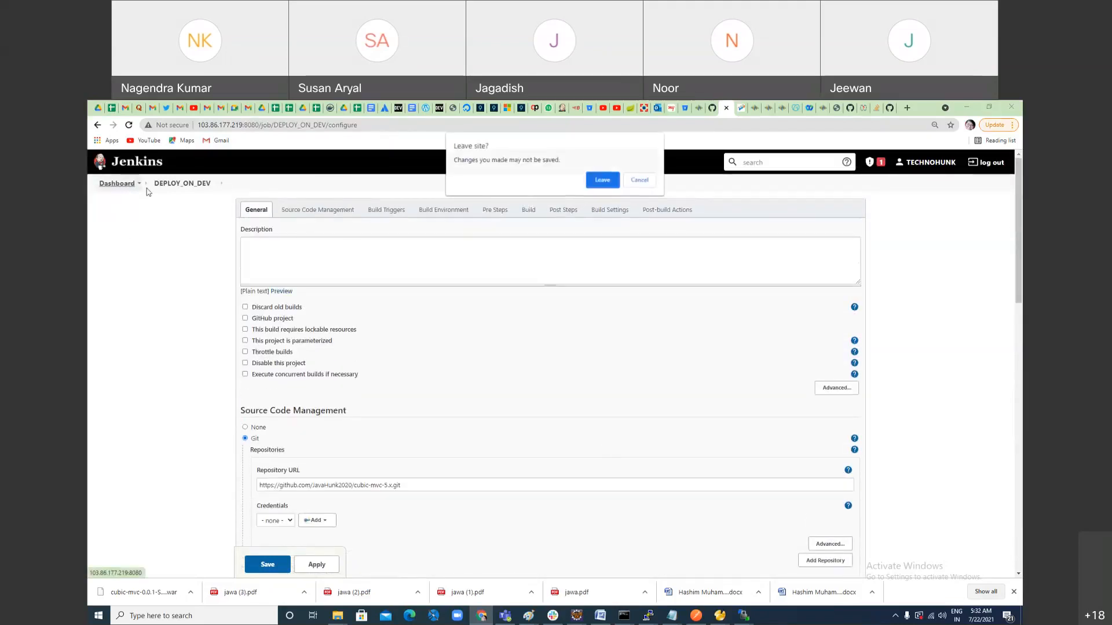
pyautogui.click(602, 180)
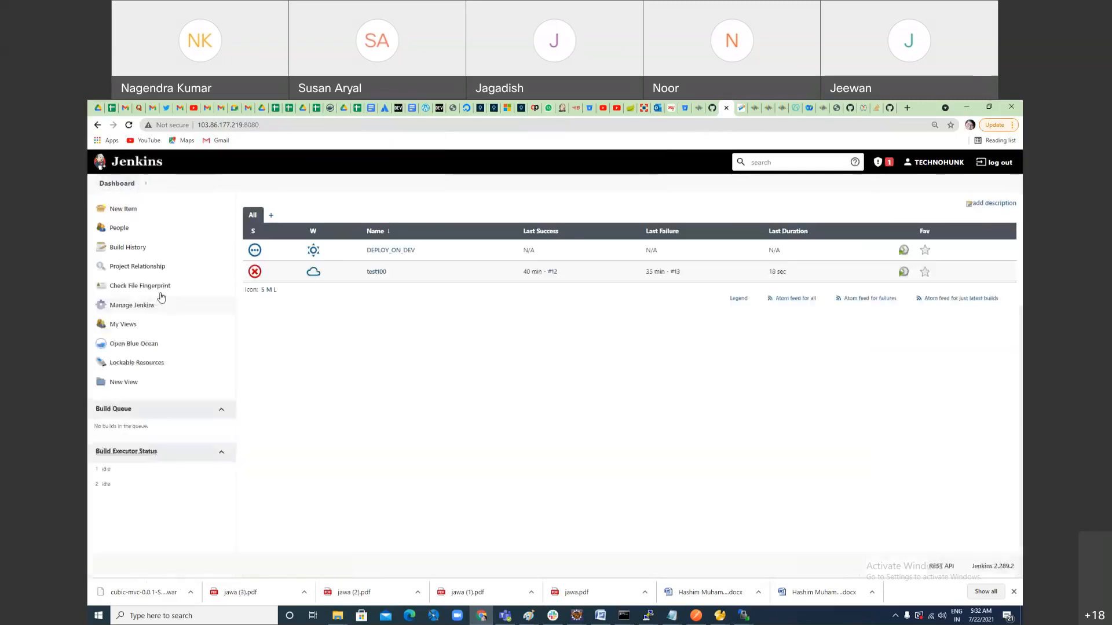
pyautogui.click(373, 272)
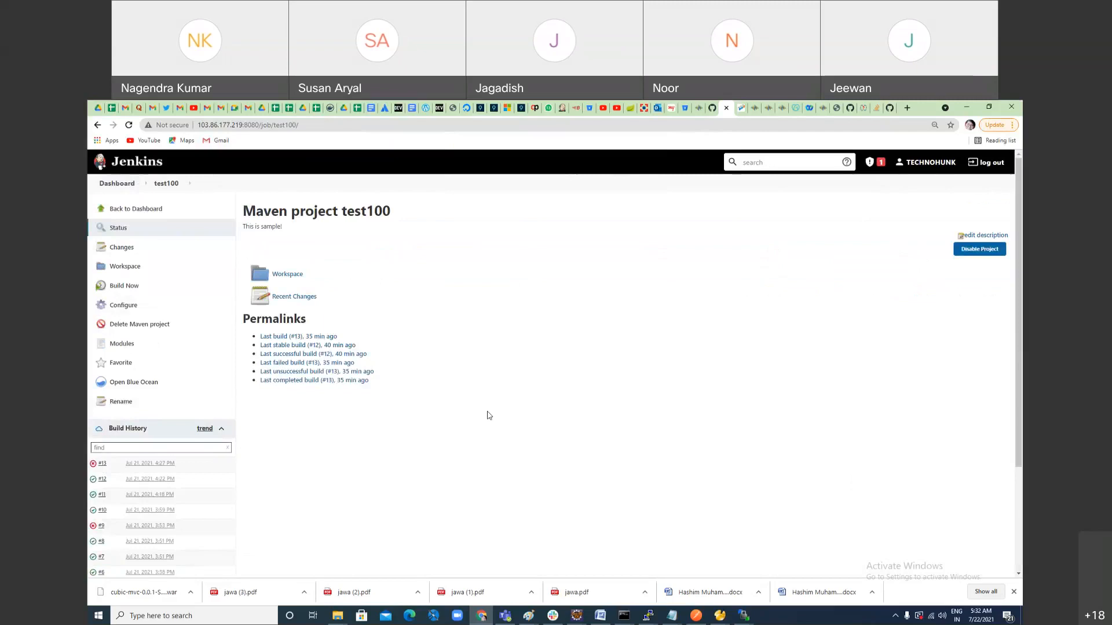
pyautogui.click(135, 465)
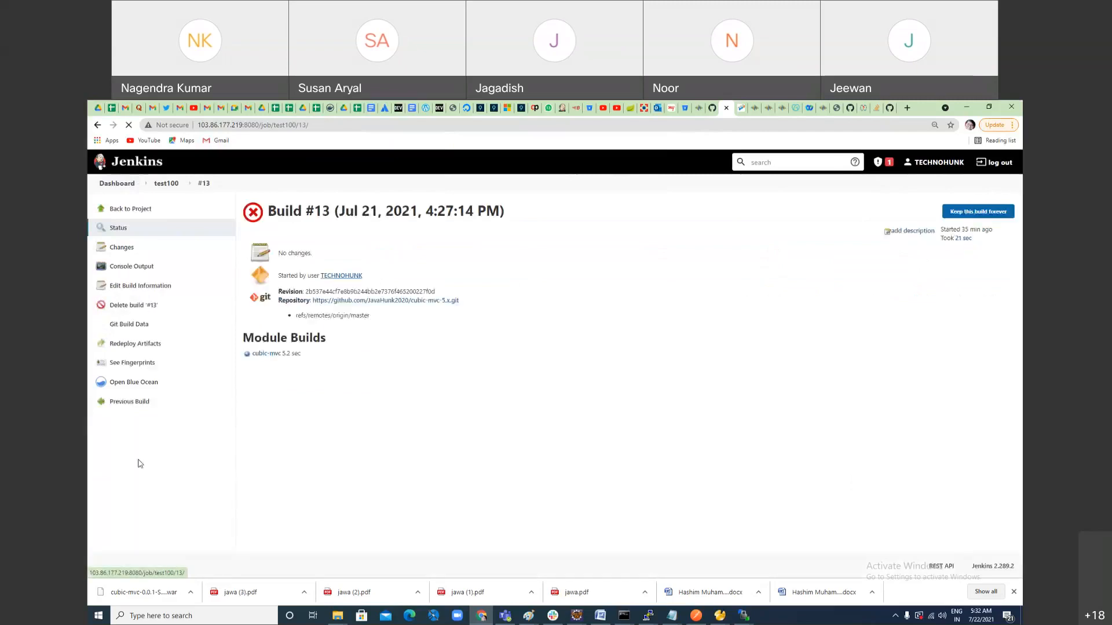
pyautogui.click(98, 124)
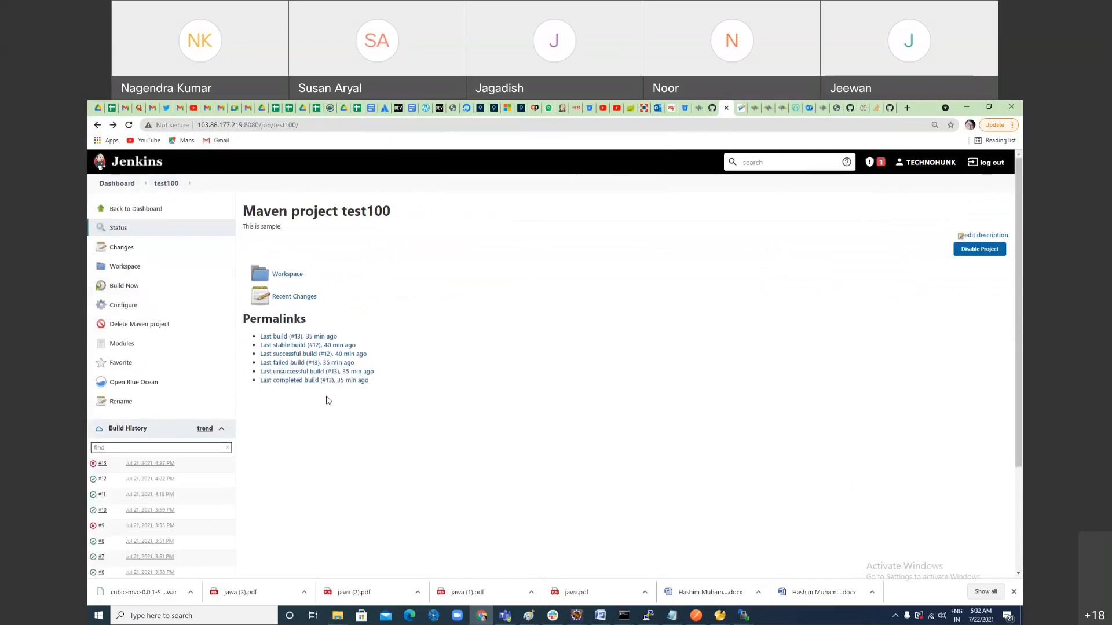
pyautogui.click(132, 309)
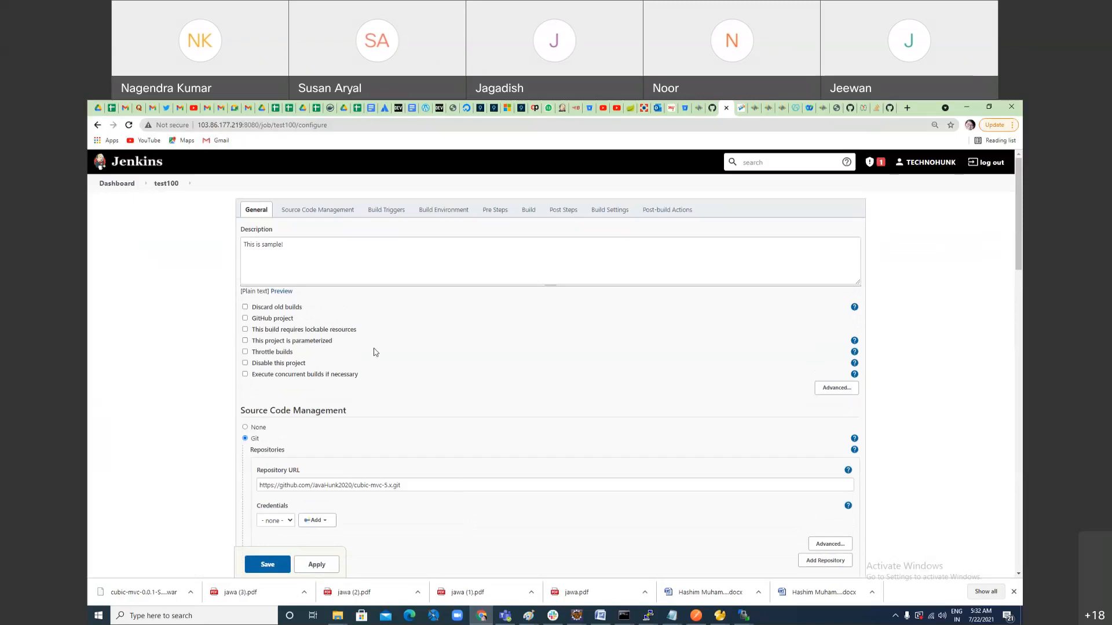
# Step: Examine the repository URL, remote trigger token and pre-build shell command of the test100 job
pyautogui.scroll(-2, 408, 436)
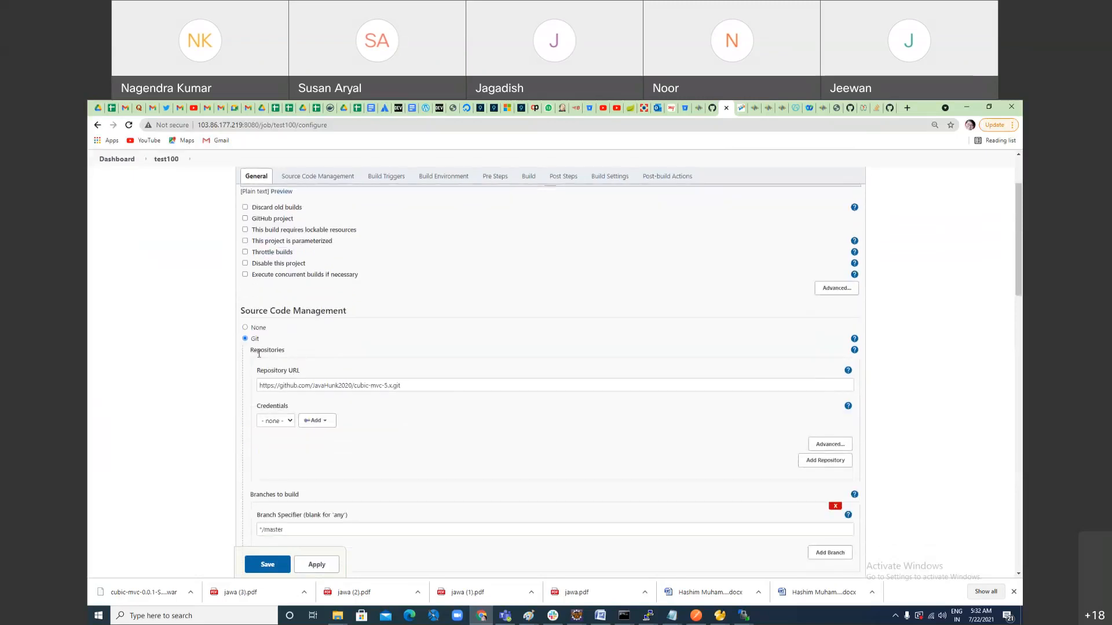
pyautogui.click(407, 387)
pyautogui.moveTo(407, 387); pyautogui.dragTo(249, 405)
pyautogui.scroll(-4, 464, 484)
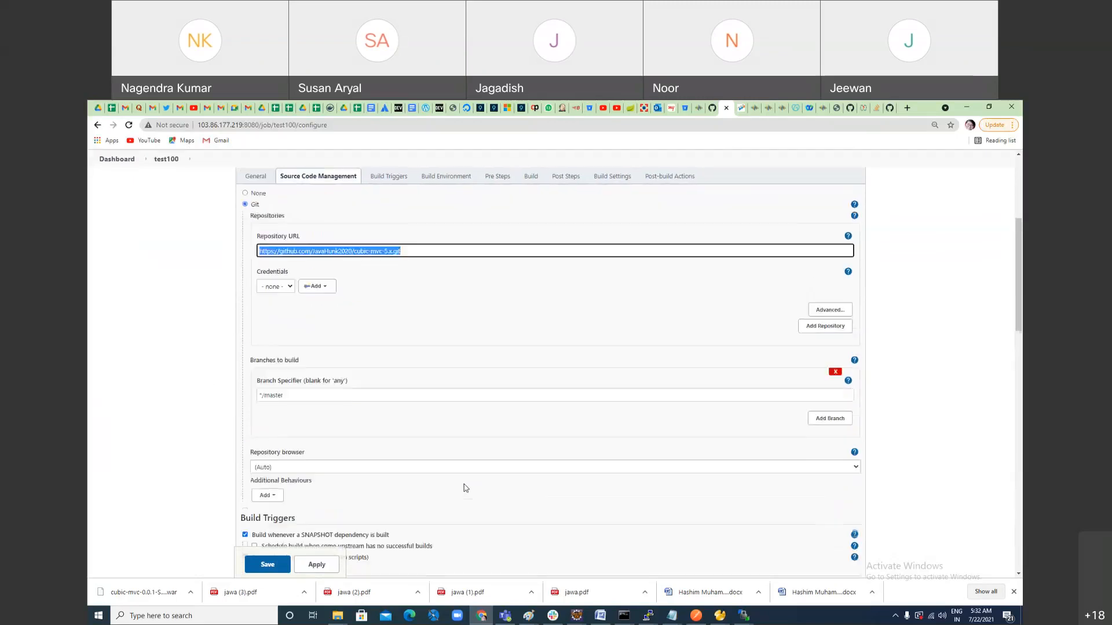
pyautogui.scroll(-3, 432, 411)
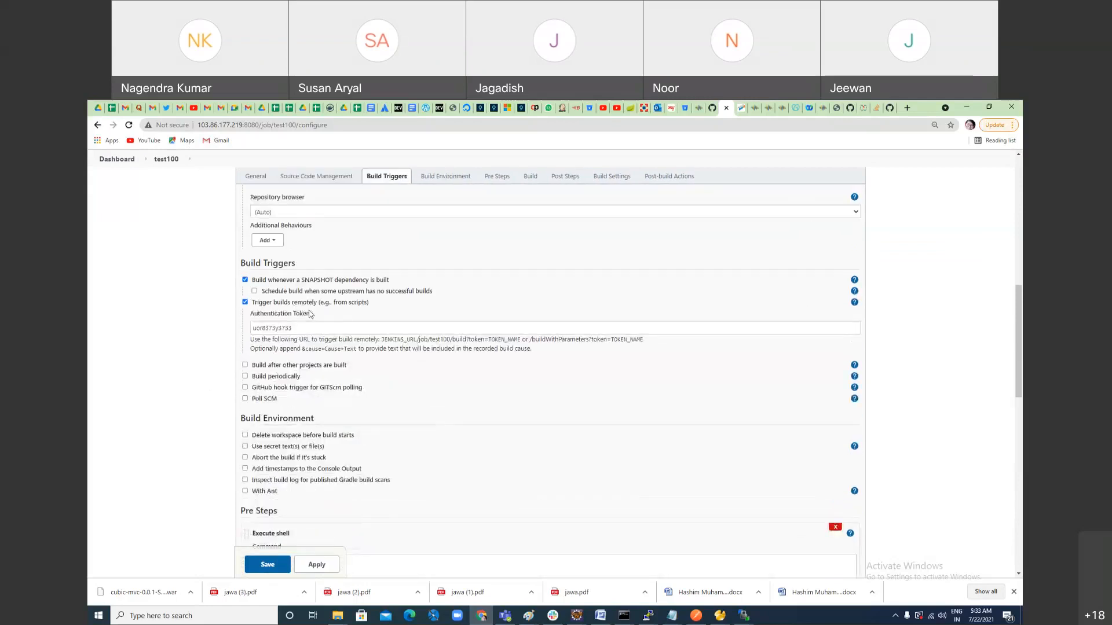
pyautogui.doubleClick(257, 328)
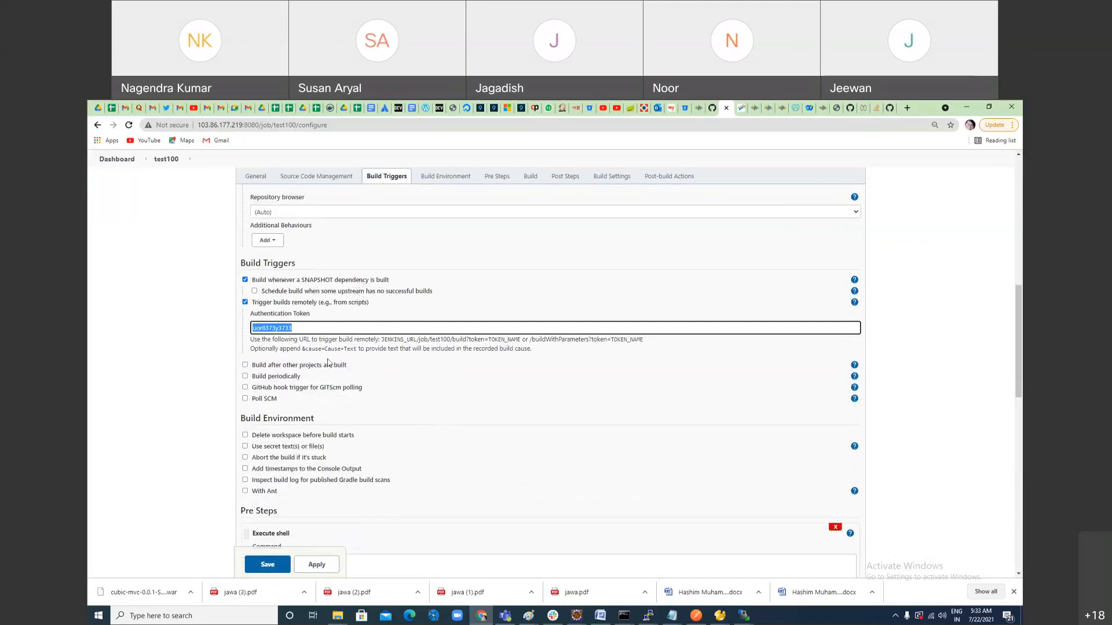
pyautogui.moveTo(298, 328); pyautogui.dragTo(199, 330)
pyautogui.scroll(-3, 465, 517)
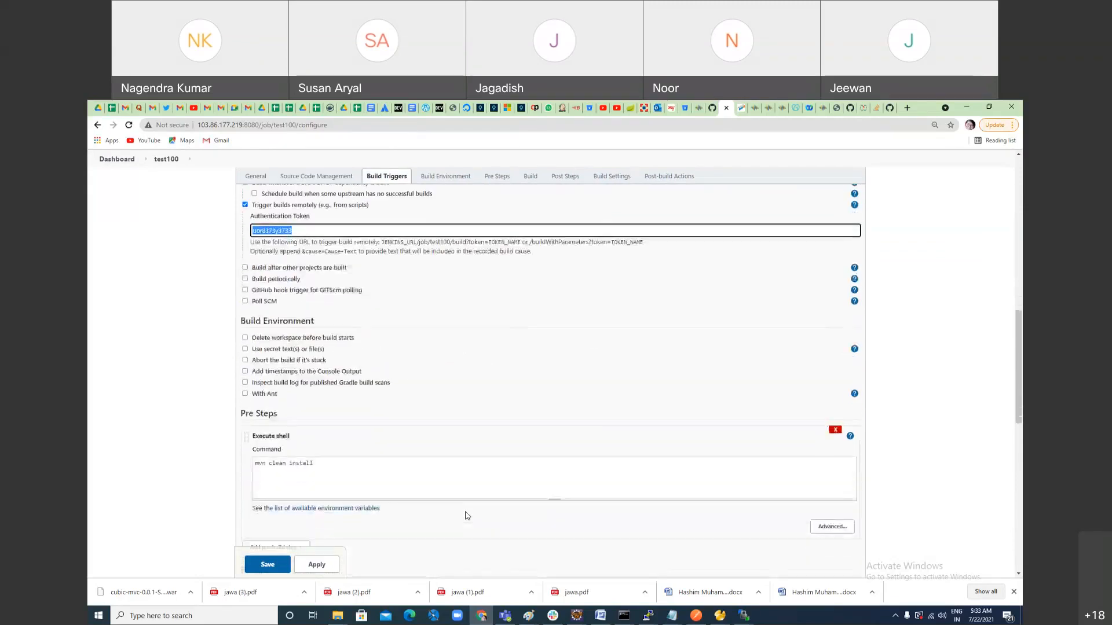
pyautogui.tripleClick(266, 367)
pyautogui.doubleClick(277, 367)
pyautogui.doubleClick(296, 368)
# Step: Examine the workspace path in the ROOT.war removal command and look back at the pre-build shell step
pyautogui.scroll(-4, 422, 464)
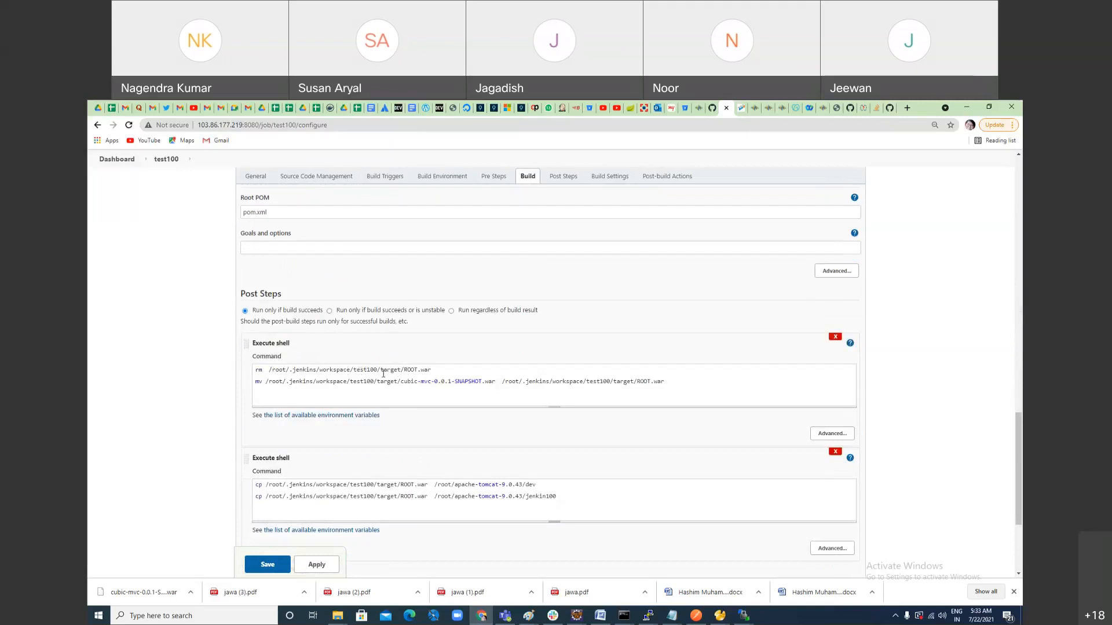
pyautogui.doubleClick(364, 370)
pyautogui.doubleClick(396, 370)
pyautogui.moveTo(269, 370); pyautogui.dragTo(352, 372)
pyautogui.click(281, 371)
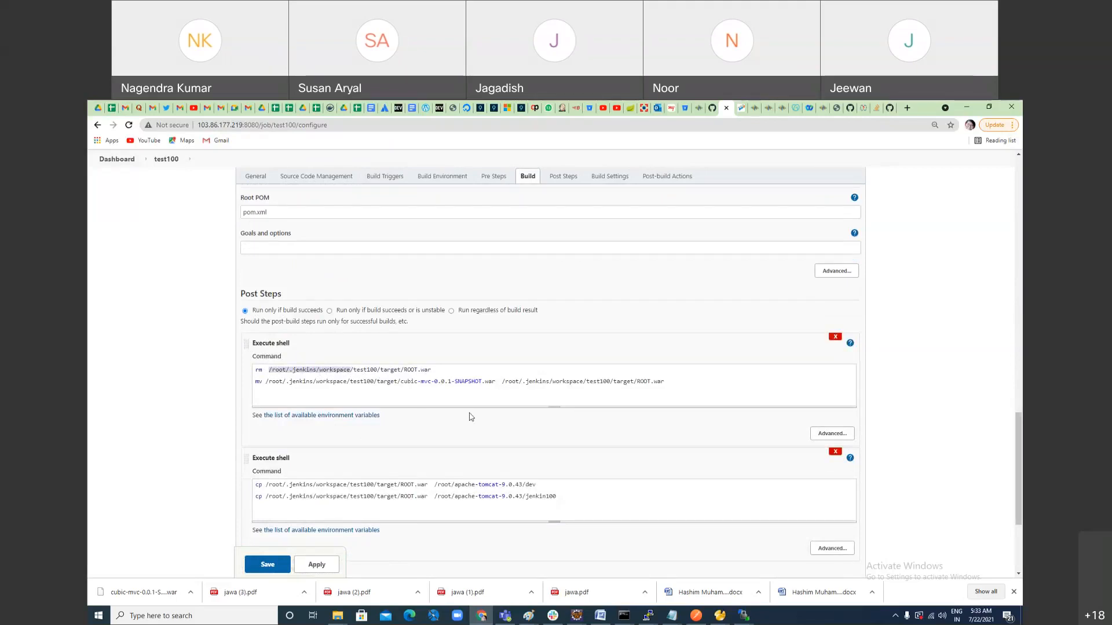
pyautogui.scroll(2, 325, 401)
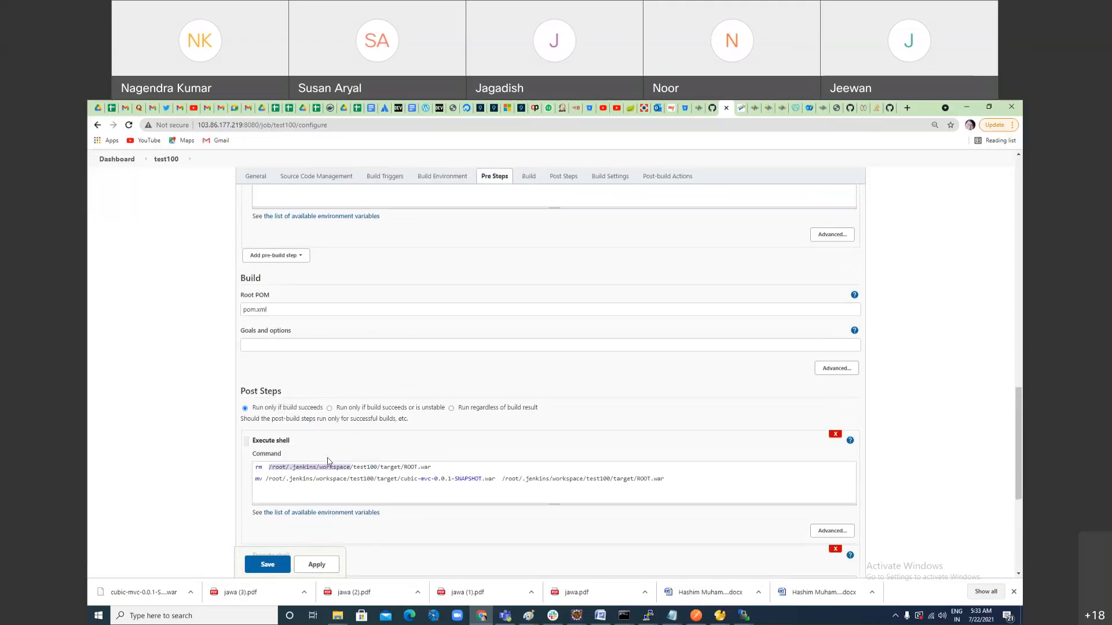
pyautogui.scroll(3, 307, 394)
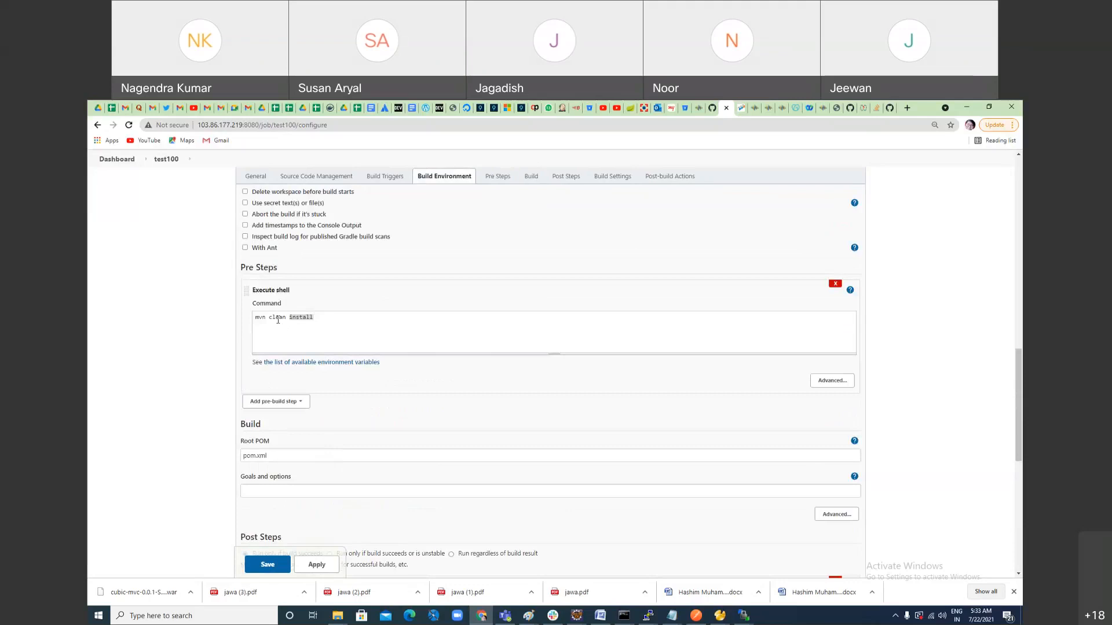
# Step: Examine how the first post-build shell step removes ROOT.war and renames cubic-mvc-0.0.1-SNAPSHOT.war to ROOT.war in the target folder
pyautogui.scroll(-5, 373, 471)
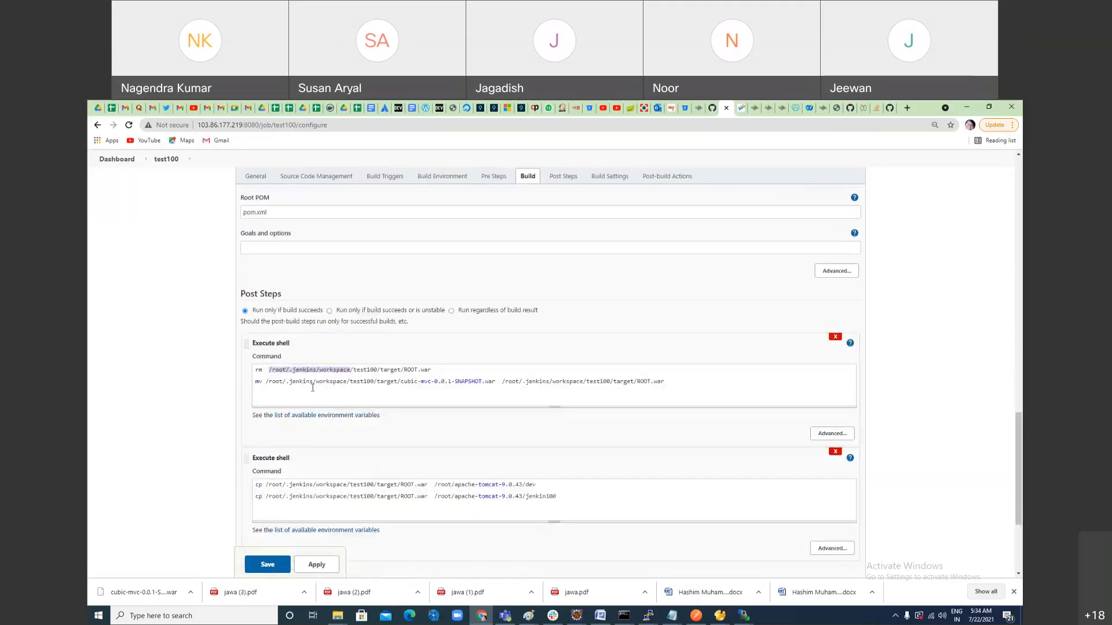
pyautogui.click(282, 371)
pyautogui.moveTo(434, 372); pyautogui.dragTo(283, 362)
pyautogui.moveTo(402, 382); pyautogui.dragTo(491, 384)
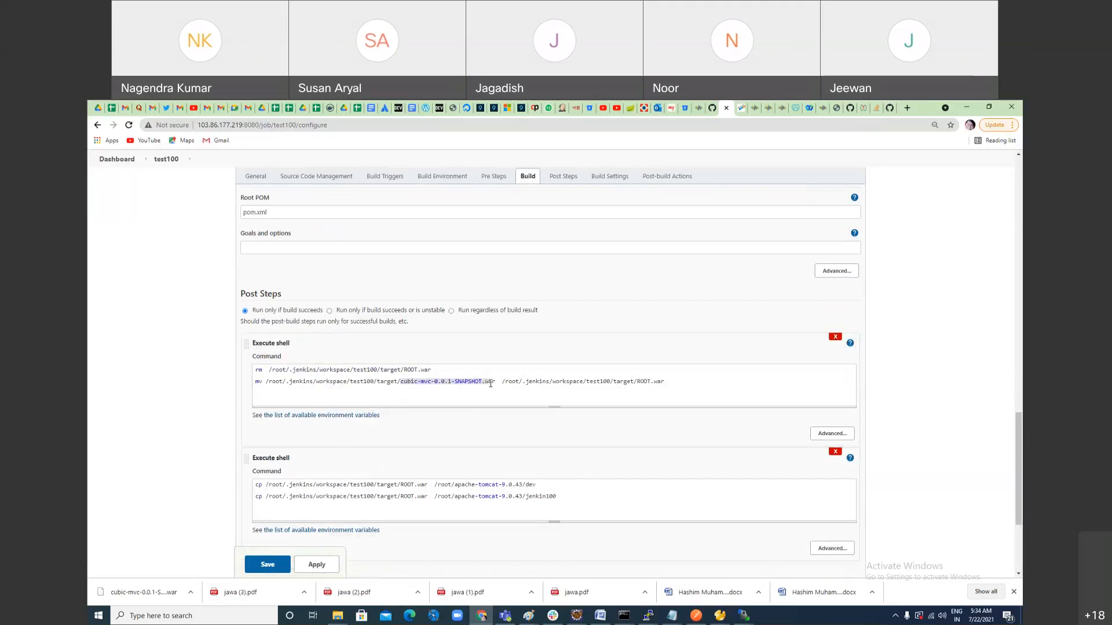
pyautogui.click(296, 401)
pyautogui.moveTo(268, 384); pyautogui.dragTo(477, 392)
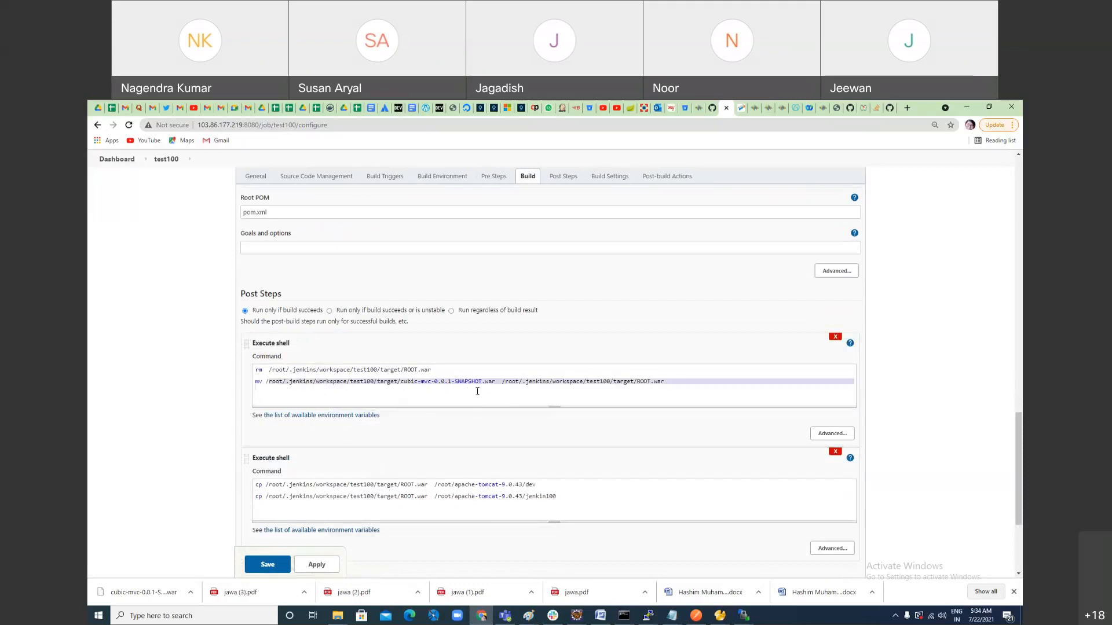
pyautogui.doubleClick(643, 383)
pyautogui.moveTo(401, 382); pyautogui.dragTo(267, 382)
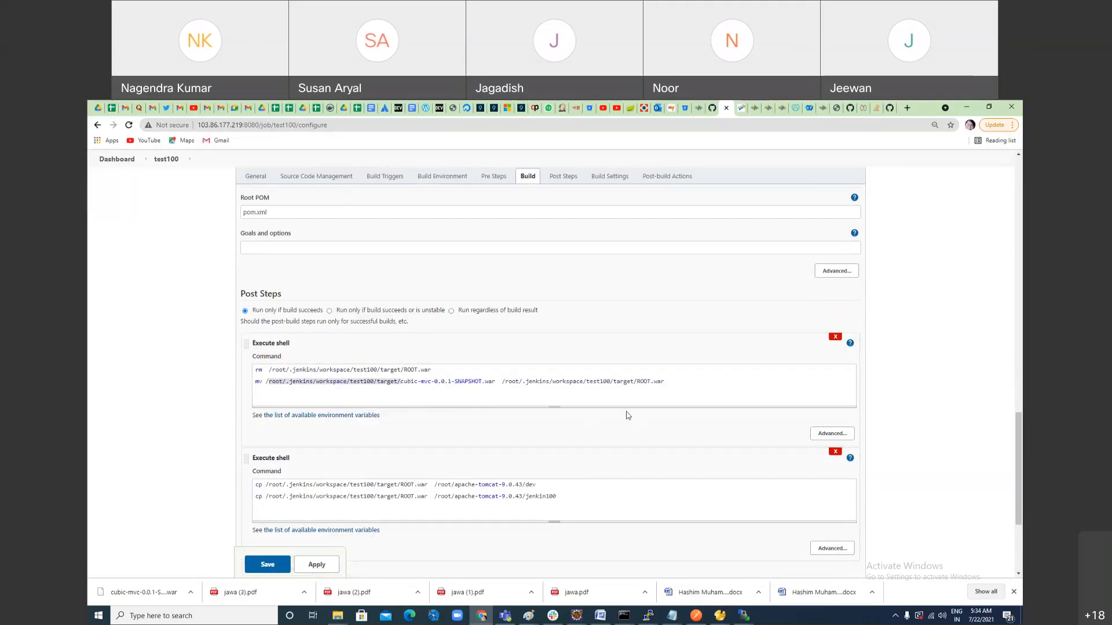
pyautogui.moveTo(634, 383); pyautogui.dragTo(585, 382)
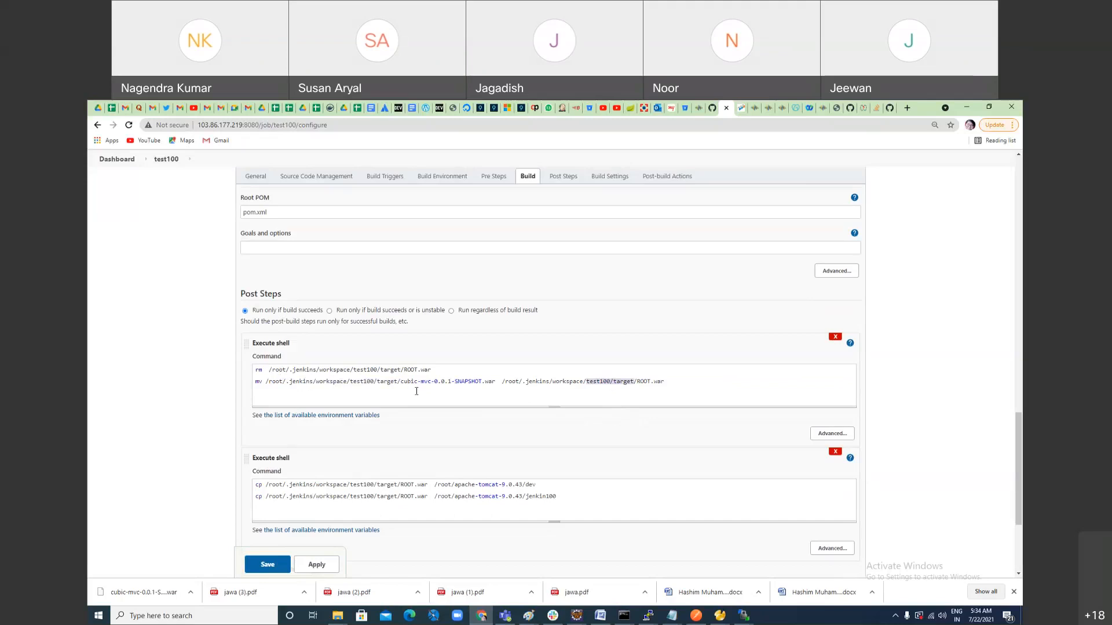
# Step: Recheck the pre-build Maven command against the rm and mv commands of the first post-build shell step
pyautogui.scroll(3, 348, 348)
pyautogui.doubleClick(278, 269)
pyautogui.scroll(-6, 463, 428)
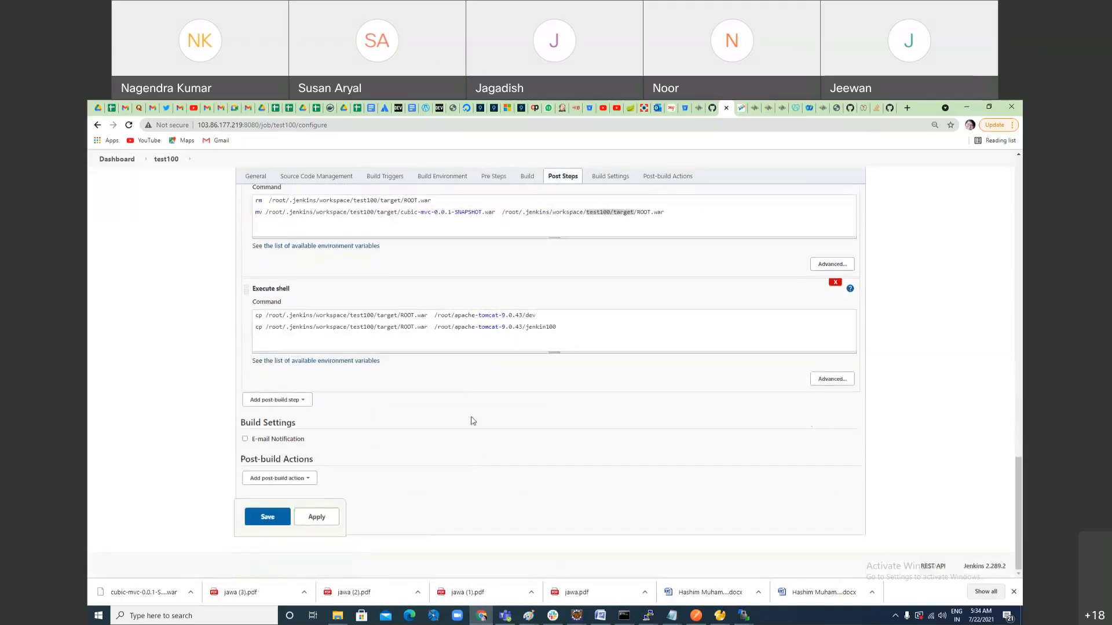
pyautogui.scroll(2, 429, 343)
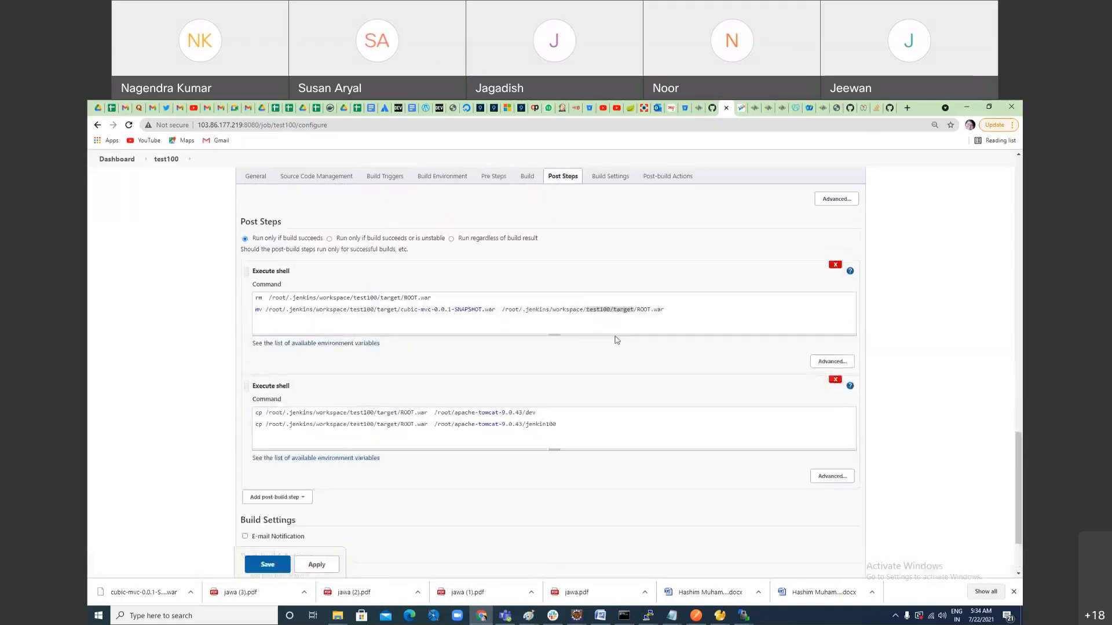
pyautogui.moveTo(438, 299); pyautogui.dragTo(255, 300)
pyautogui.doubleClick(257, 298)
pyautogui.doubleClick(259, 310)
pyautogui.moveTo(402, 309); pyautogui.dragTo(495, 309)
pyautogui.click(644, 312)
pyautogui.doubleClick(644, 311)
# Step: Examine the cp commands that copy ROOT.war into the dev and jenkin100 folders of apache-tomcat-9.0.43
pyautogui.moveTo(428, 413); pyautogui.dragTo(290, 413)
pyautogui.click(448, 415)
pyautogui.moveTo(550, 415); pyautogui.dragTo(232, 418)
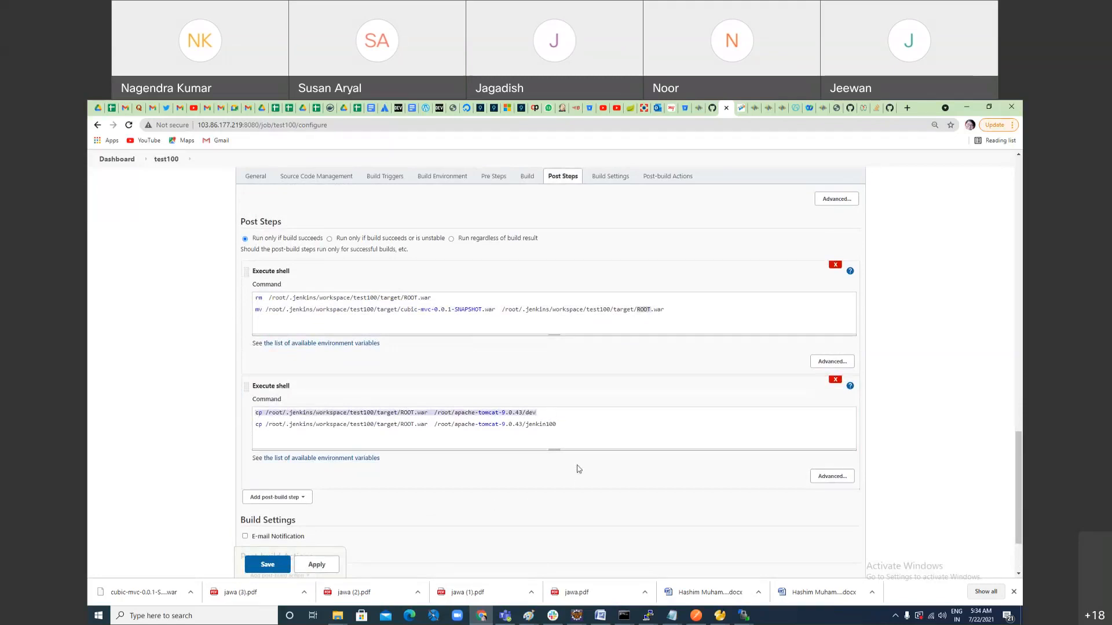
pyautogui.moveTo(566, 426); pyautogui.dragTo(247, 429)
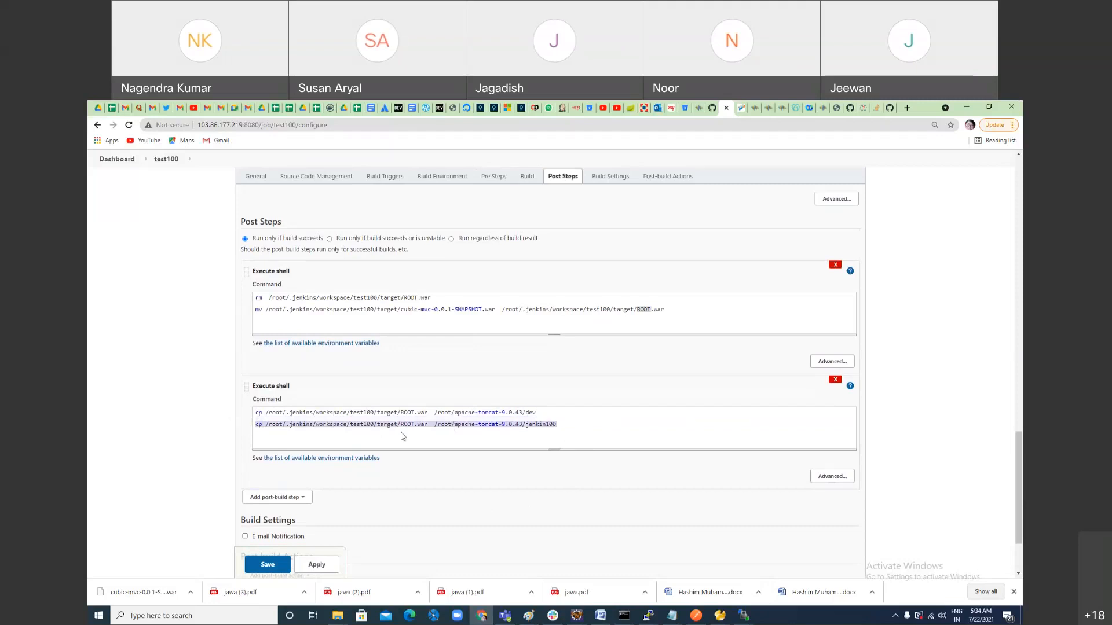
pyautogui.doubleClick(422, 413)
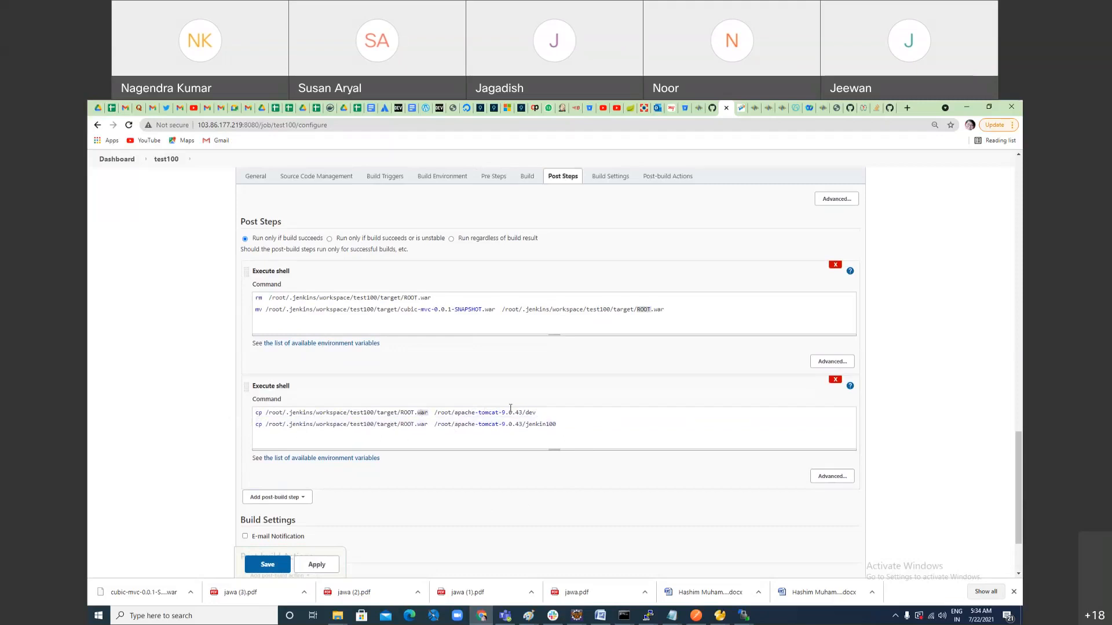
# Step: Remove the cp command targeting the dev folder from the second post-build shell step and save the job
pyautogui.moveTo(547, 415); pyautogui.dragTo(220, 425)
pyautogui.press('Delete')
pyautogui.press('Delete')
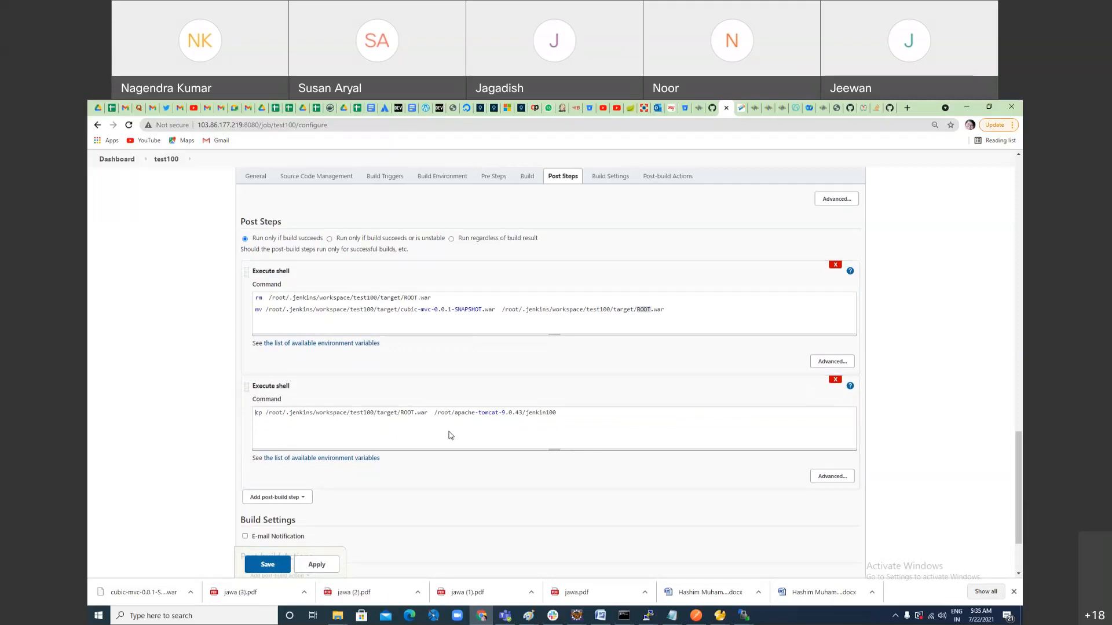
pyautogui.scroll(-2, 450, 436)
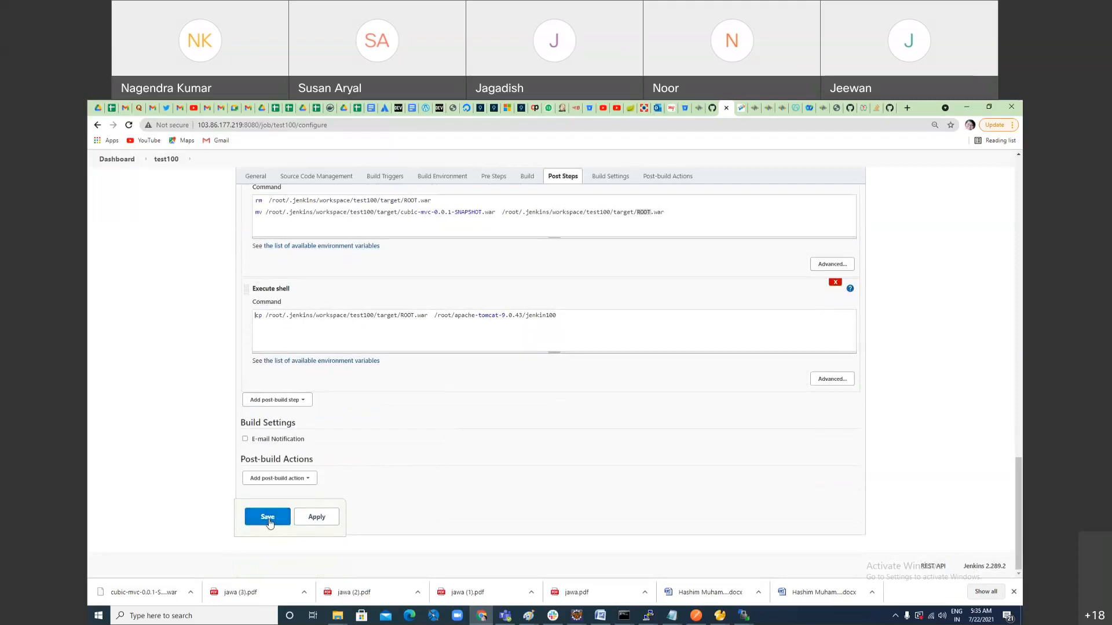
pyautogui.click(268, 519)
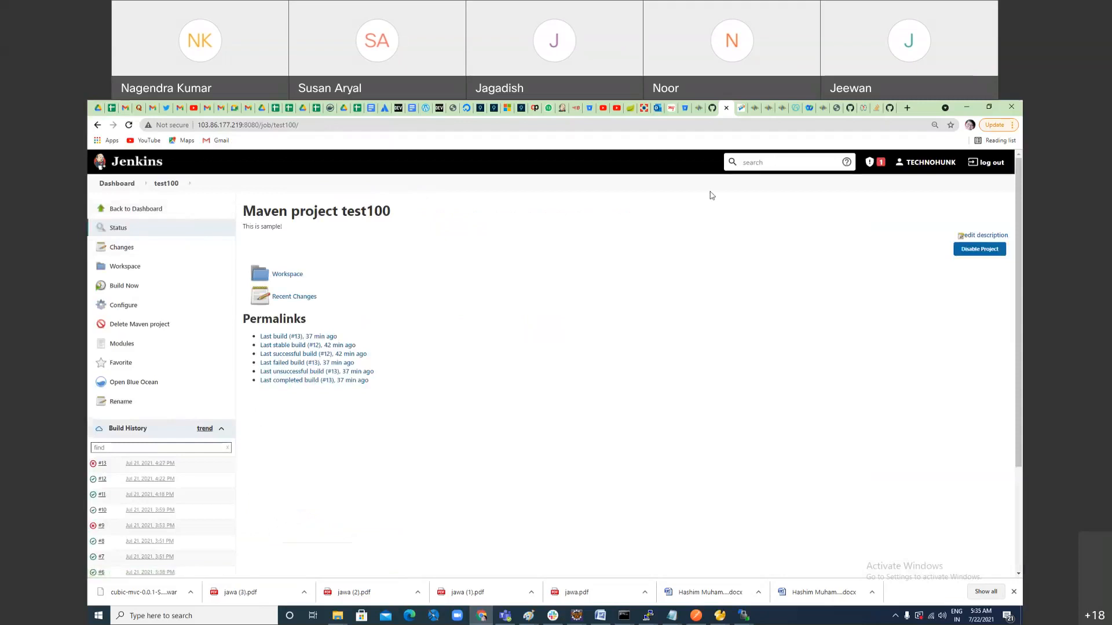
# Step: Switch to WinSCP, reconnect the session and delete ROOT.war from the apache-tomcat-9.0.43/jenkin100 folder
pyautogui.click(747, 619)
pyautogui.click(351, 220)
pyautogui.press('Delete')
pyautogui.press('Return')
pyautogui.click(588, 399)
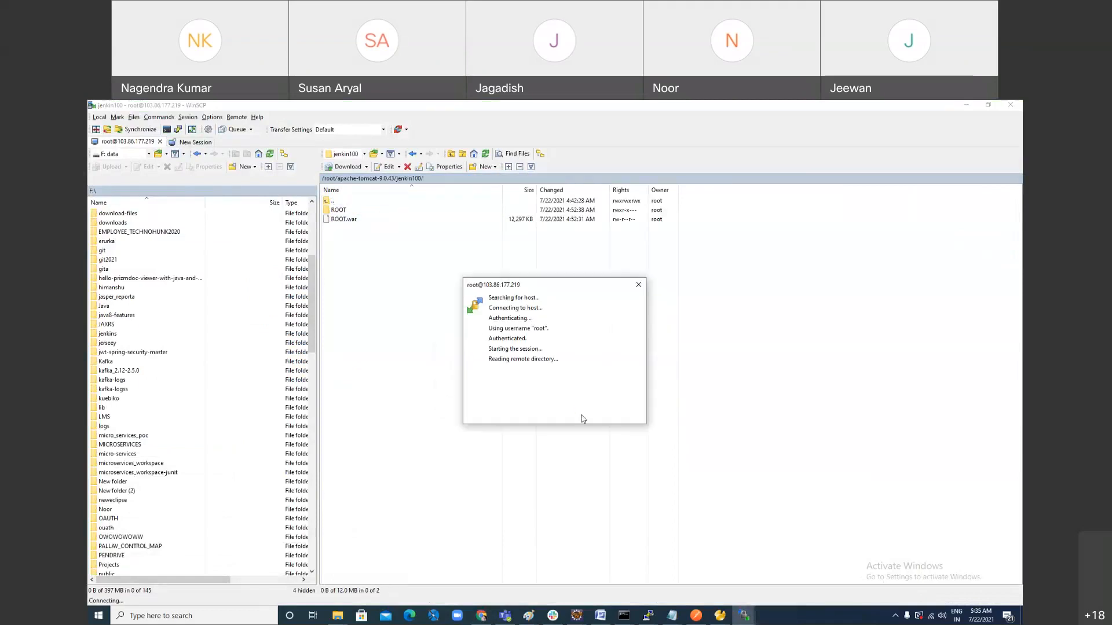
pyautogui.click(343, 220)
pyautogui.press('Delete')
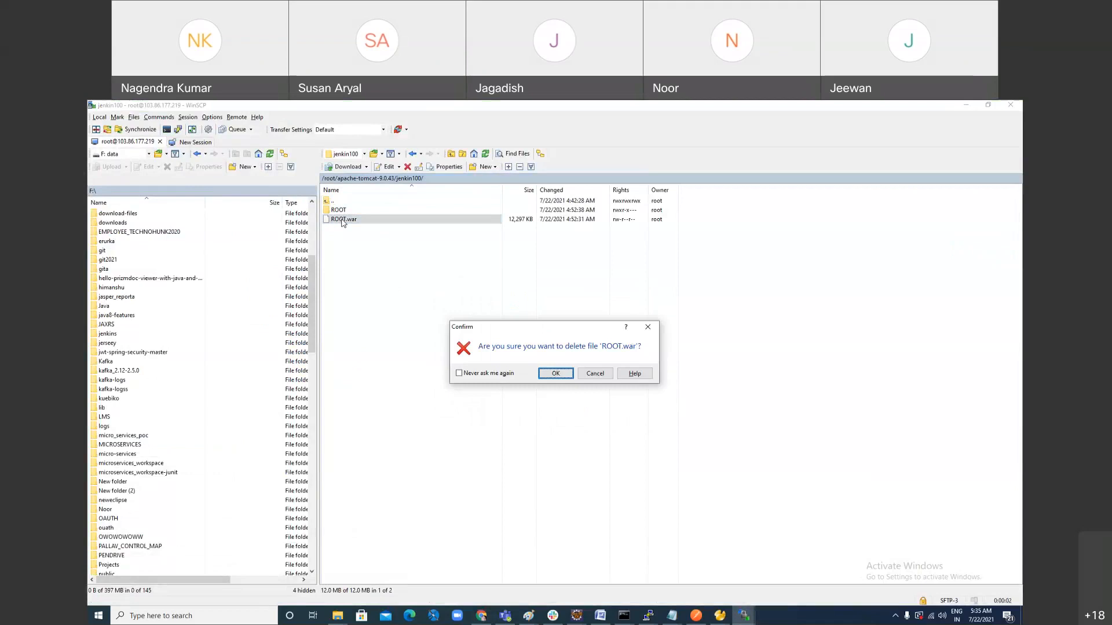
pyautogui.press('Return')
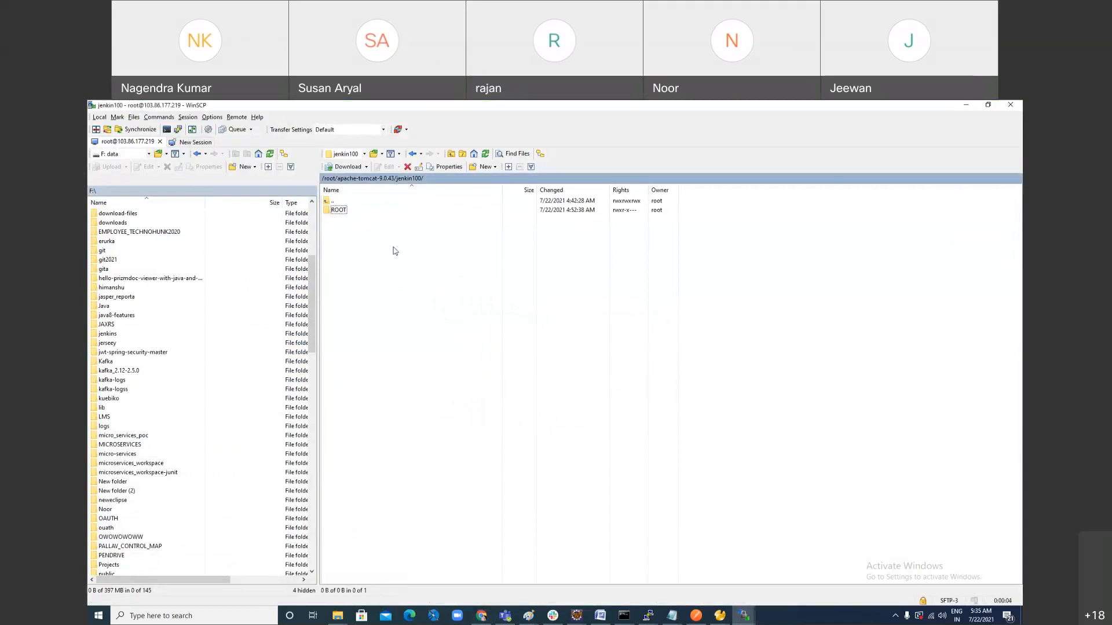
# Step: Refresh the remote jenkin100 folder listing to check whether the extracted ROOT folder is still there
pyautogui.rightClick(430, 241)
pyautogui.click(454, 256)
pyautogui.rightClick(385, 215)
pyautogui.click(418, 232)
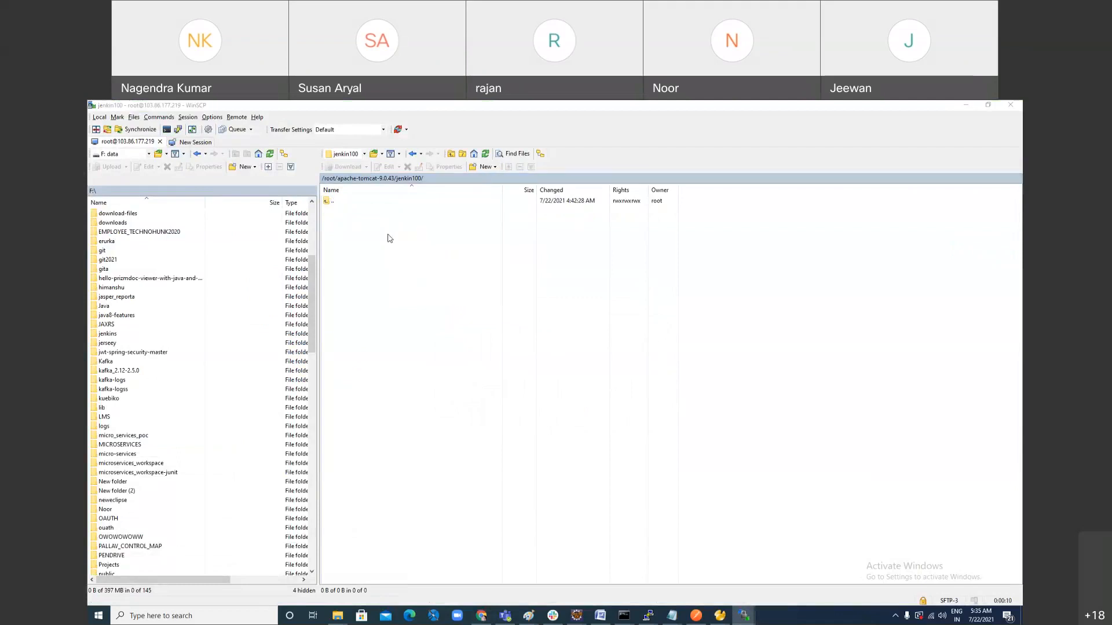
# Step: Switch back to Jenkins, start a new test100 build and open its console output
pyautogui.hotkey('alt', 'Tab')
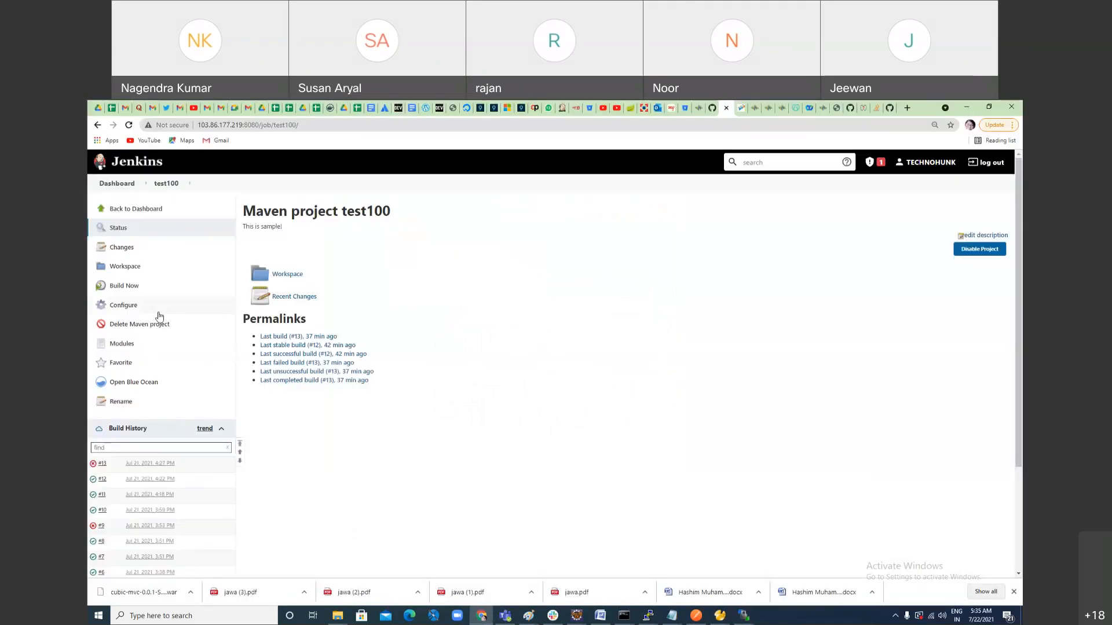
pyautogui.click(128, 286)
pyautogui.click(121, 290)
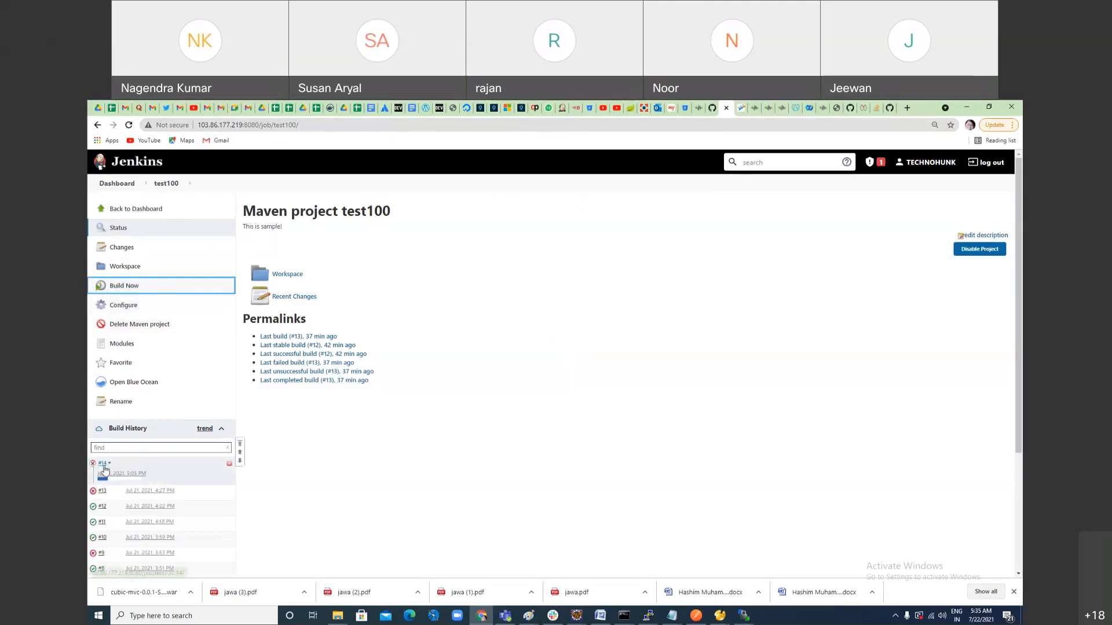
pyautogui.click(124, 476)
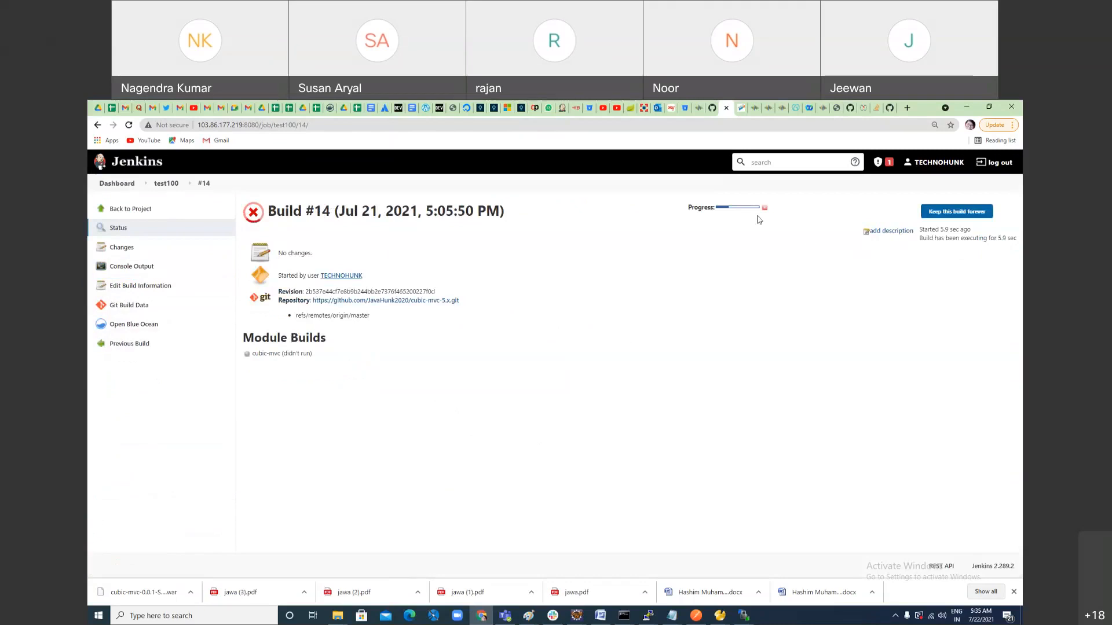
pyautogui.click(735, 208)
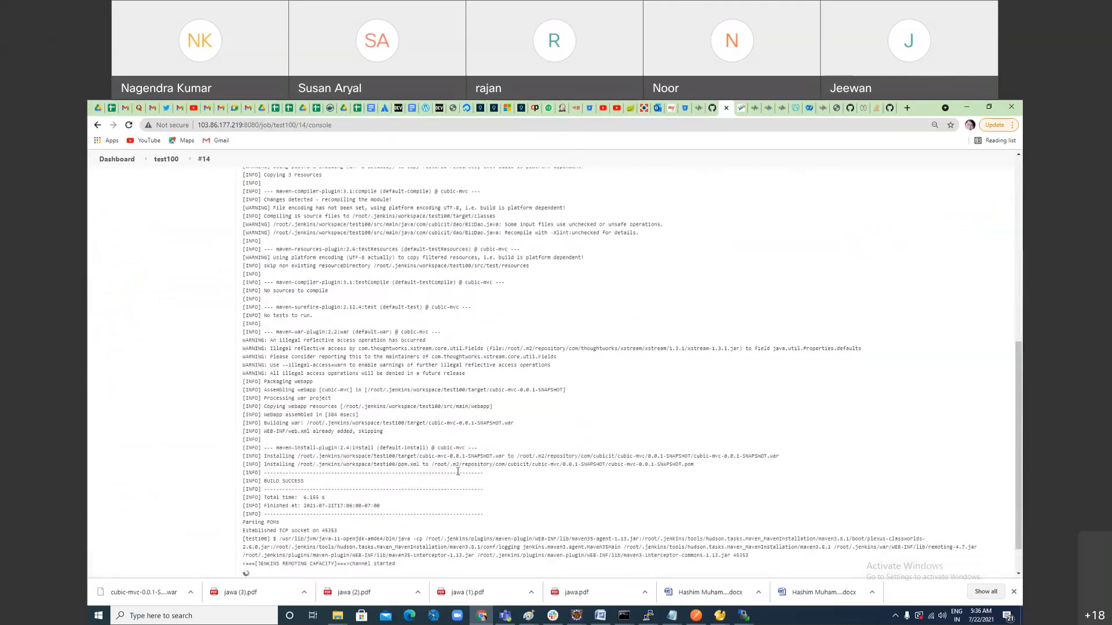
# Step: Enlarge the console output of build #14 and examine it from the Git fetch to the ROOT.war removal line
pyautogui.hotkey('ctrl', '+')
pyautogui.hotkey('ctrl', '+')
pyautogui.scroll(9, 457, 470)
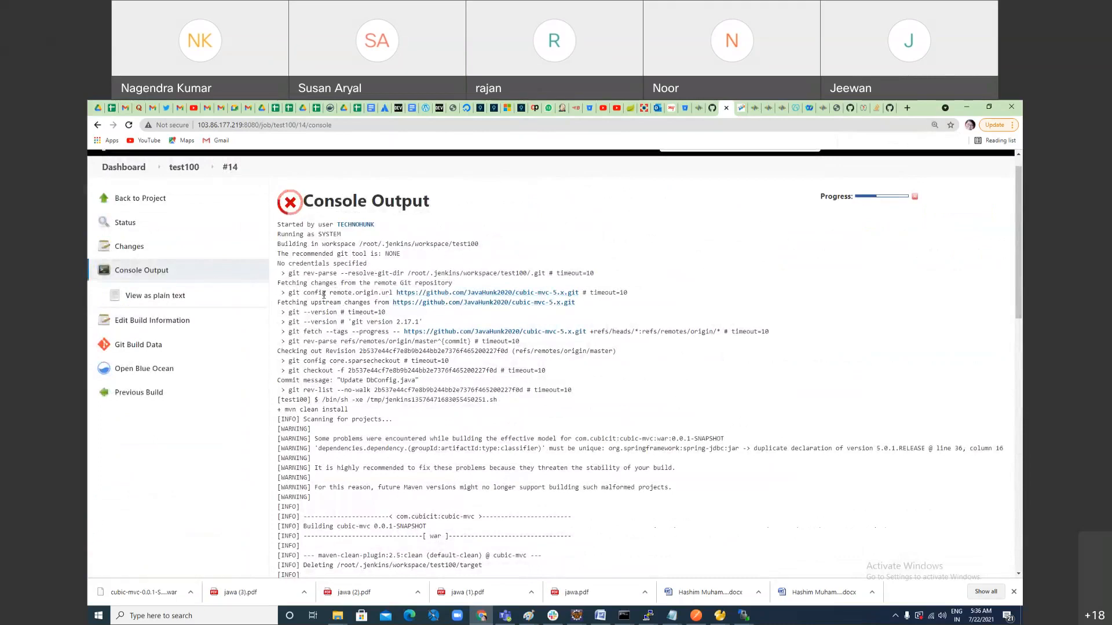
pyautogui.scroll(-8, 579, 435)
pyautogui.scroll(-10, 600, 464)
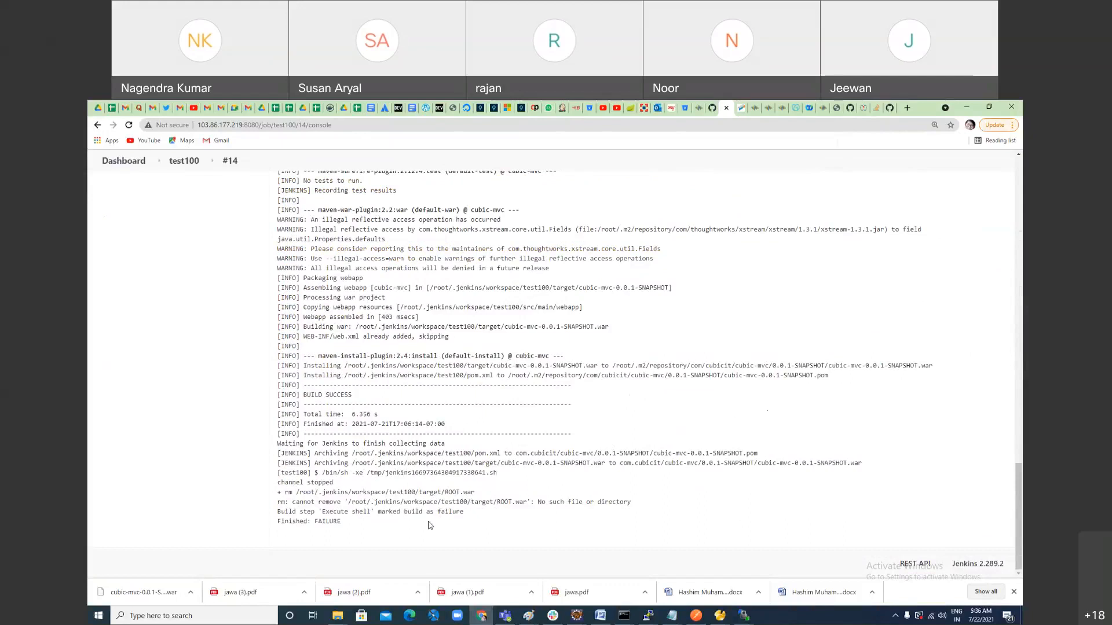
pyautogui.moveTo(284, 505); pyautogui.dragTo(482, 504)
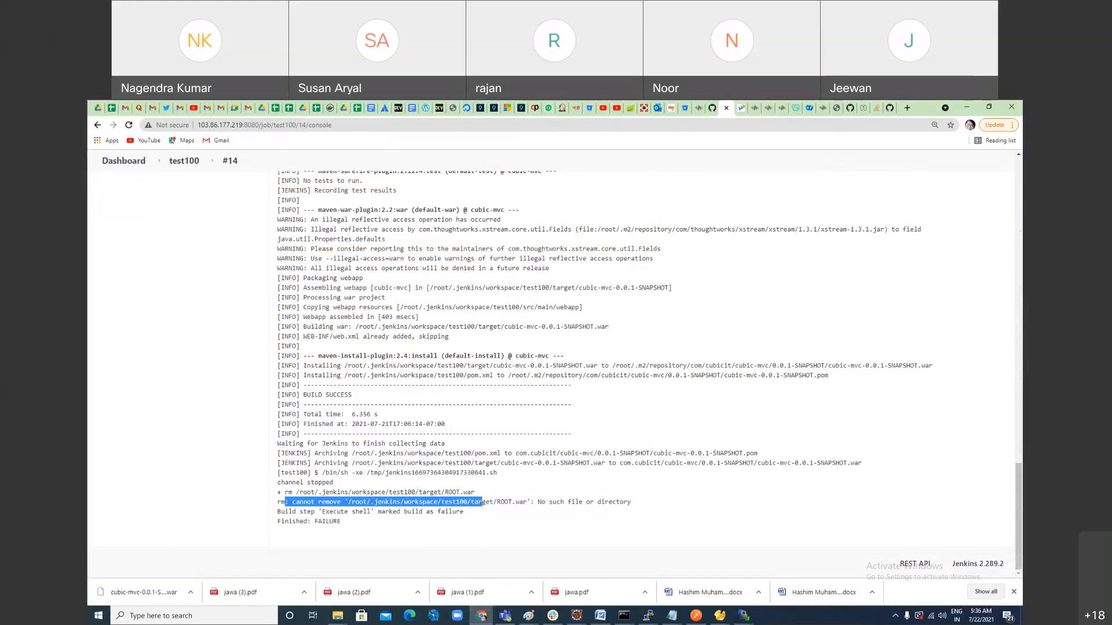
# Step: Check the jenkin100 folder in WinSCP, then reexamine the rm command lines at the end of the Jenkins build log
pyautogui.hotkey('alt', 'Tab')
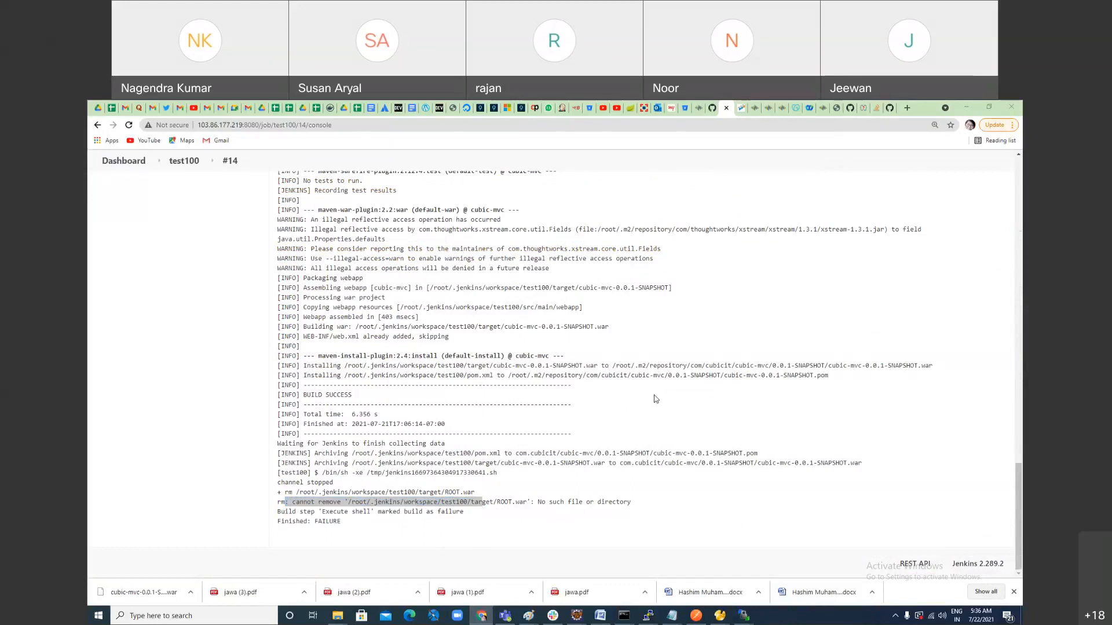
pyautogui.hotkey('alt', 'Tab')
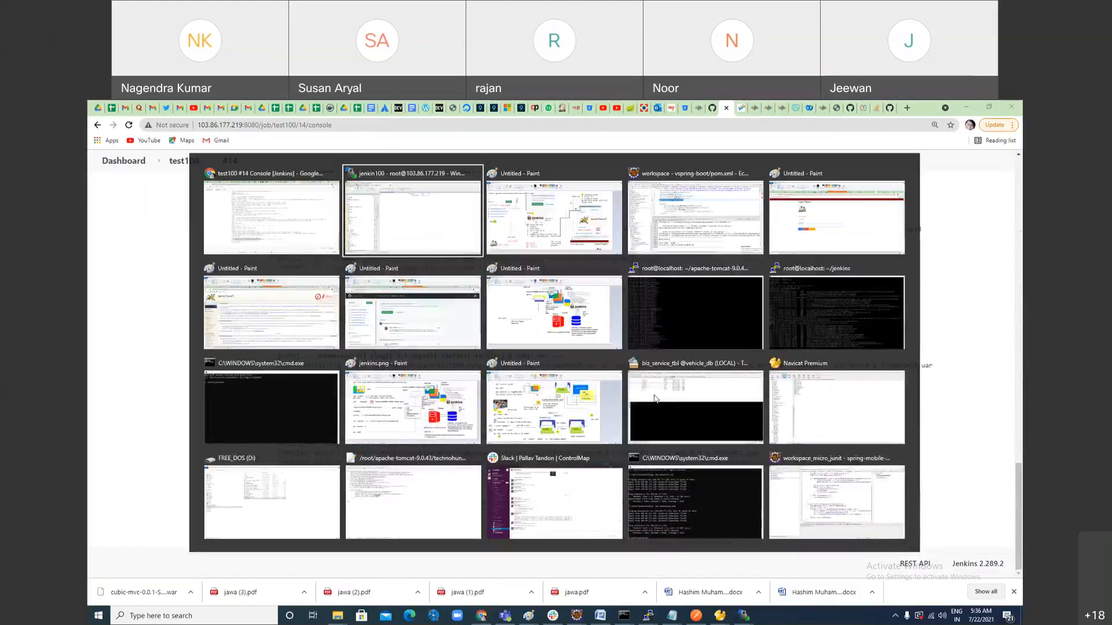
pyautogui.hotkey('alt', 'Tab')
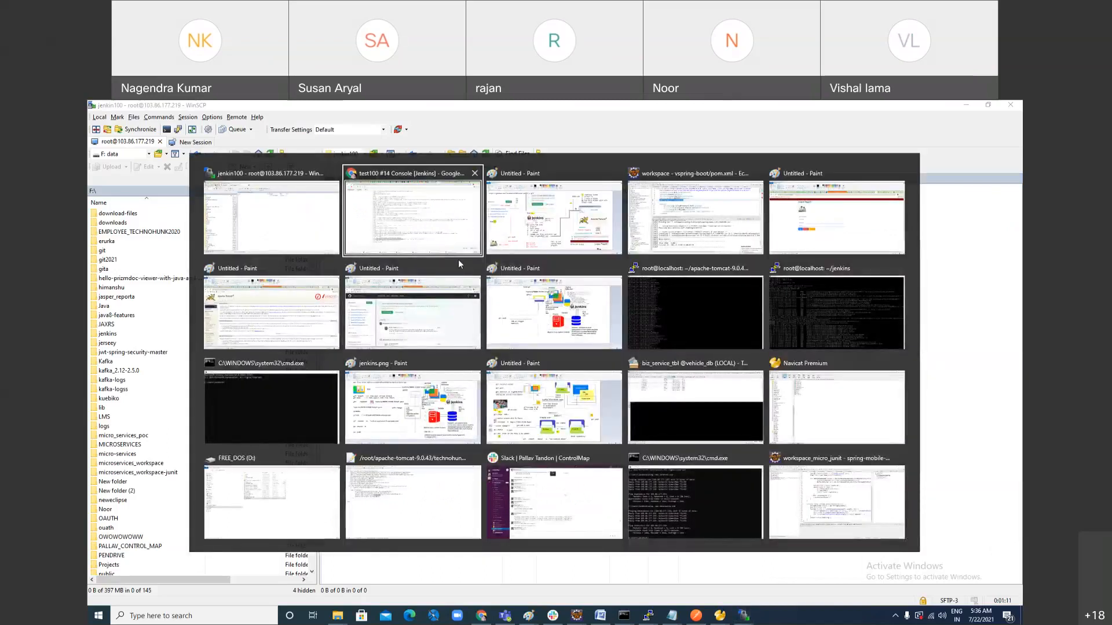
pyautogui.click(457, 259)
pyautogui.scroll(5, 496, 304)
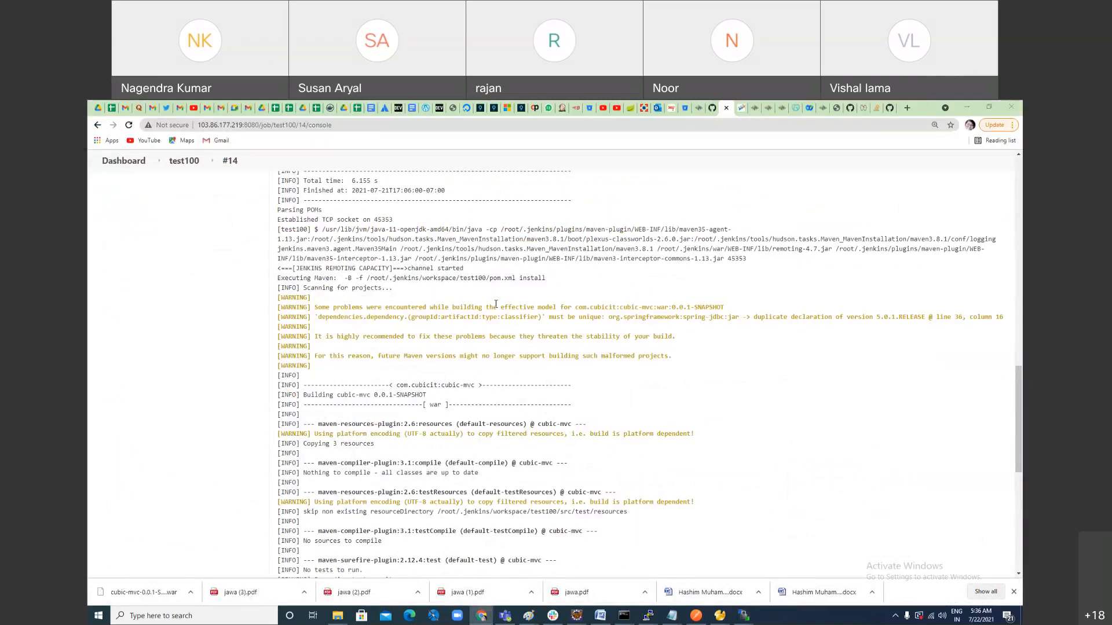
pyautogui.hotkey('alt', 'Tab')
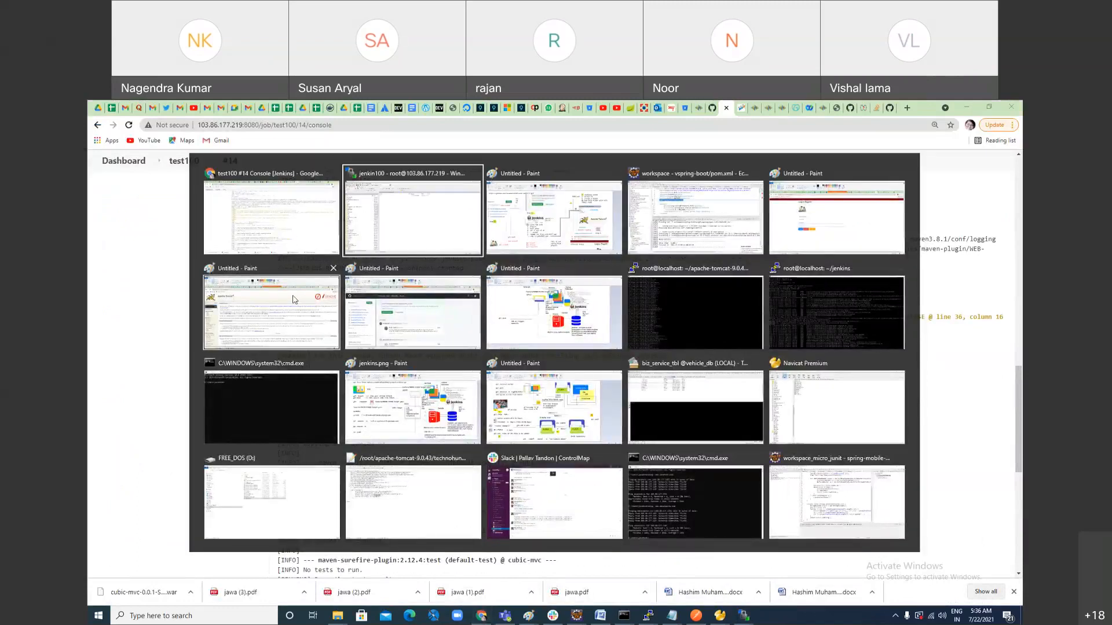
pyautogui.click(257, 216)
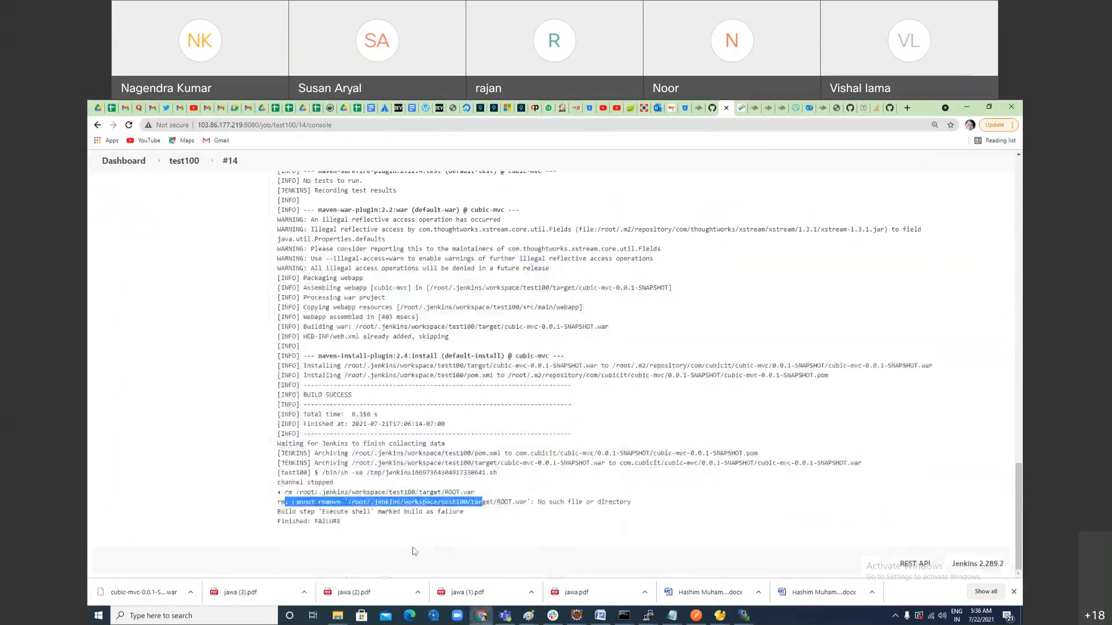
pyautogui.click(461, 494)
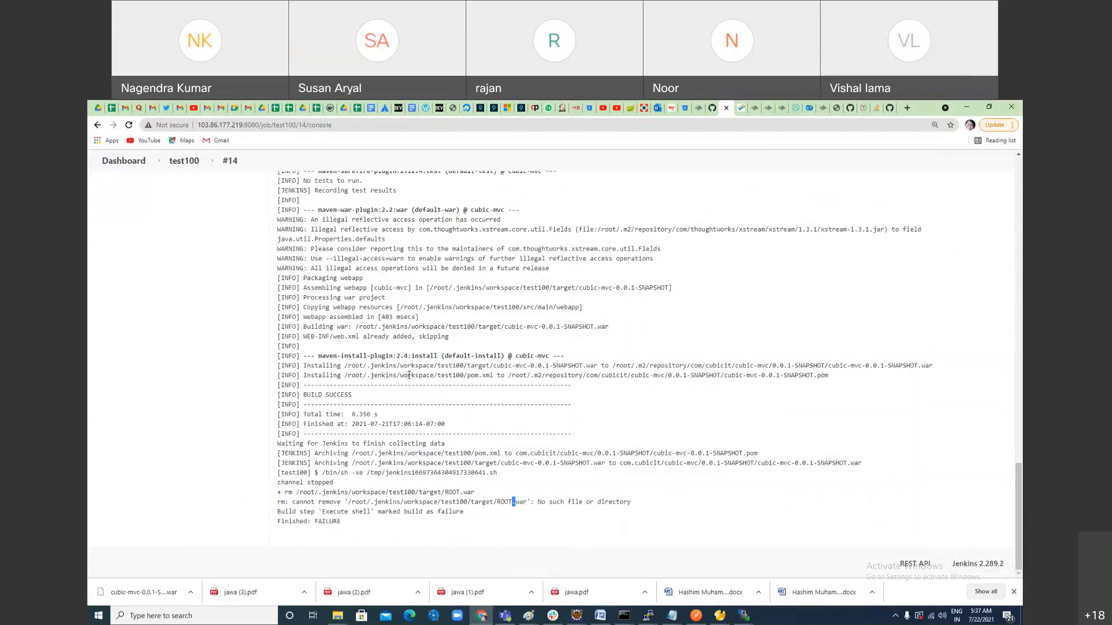
# Step: Reopen the test100 configuration, remove the rm ROOT.war command from the first post-build shell step and save the job
pyautogui.click(98, 125)
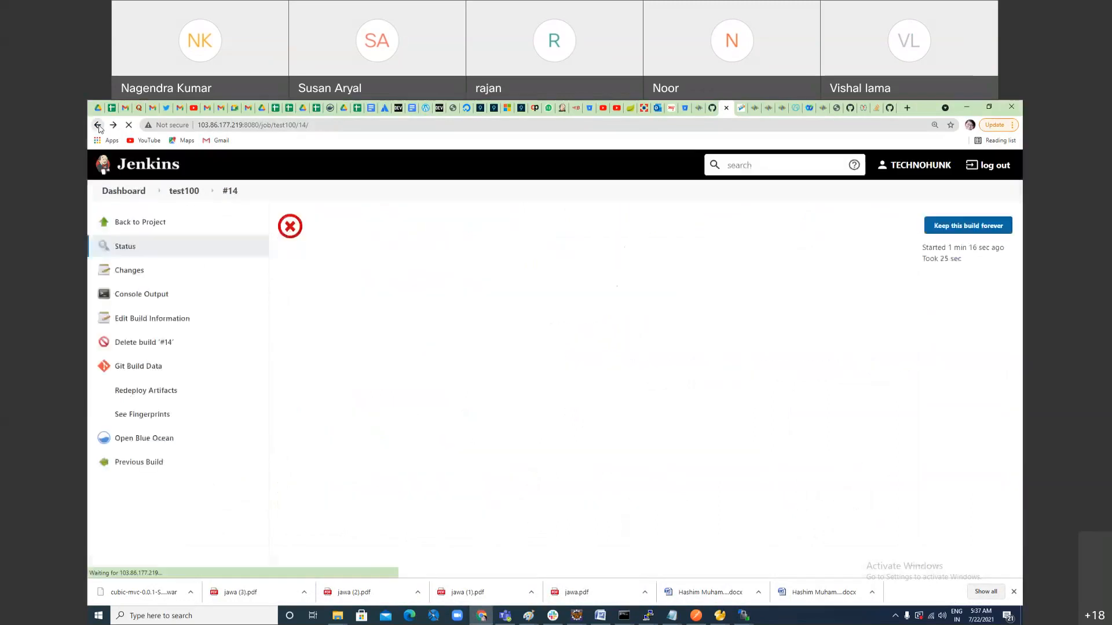
pyautogui.click(98, 125)
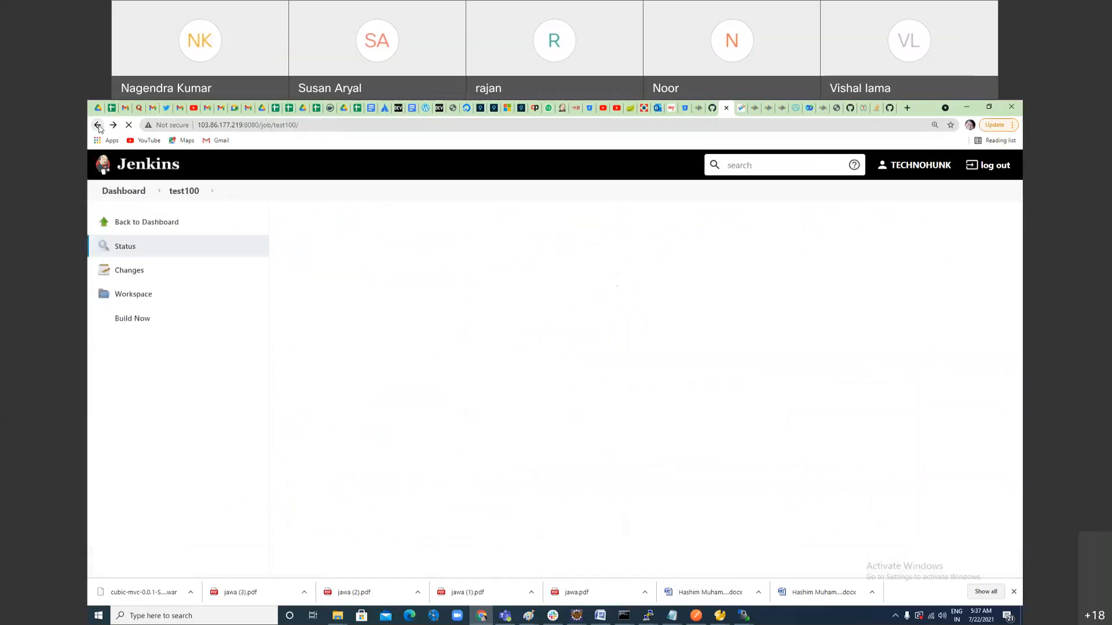
pyautogui.click(133, 343)
pyautogui.scroll(-15, 568, 468)
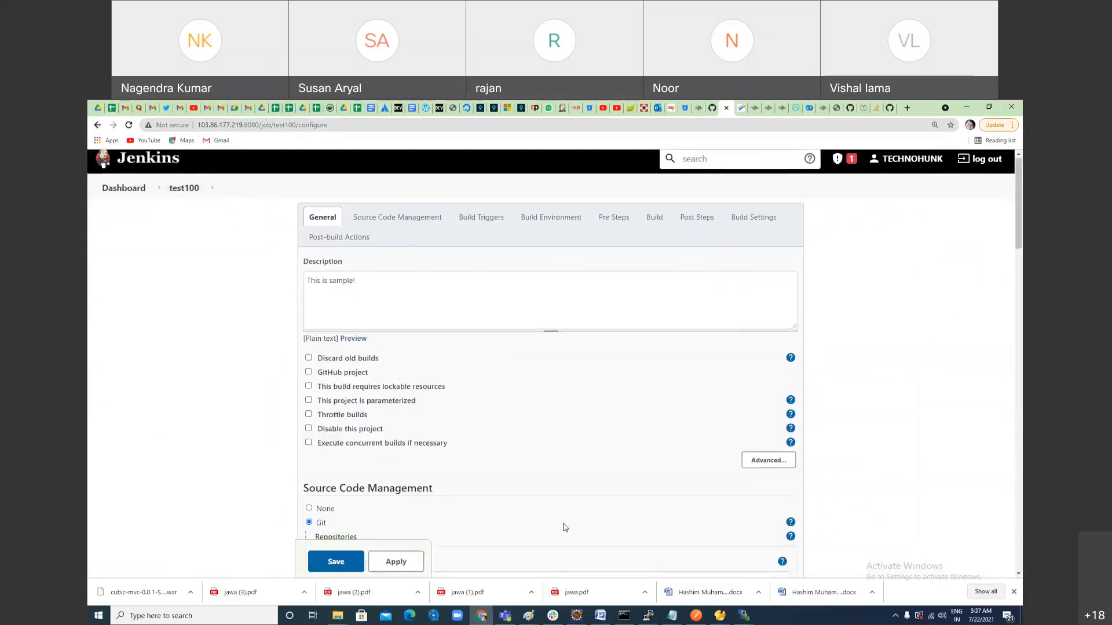
pyautogui.scroll(-3, 572, 512)
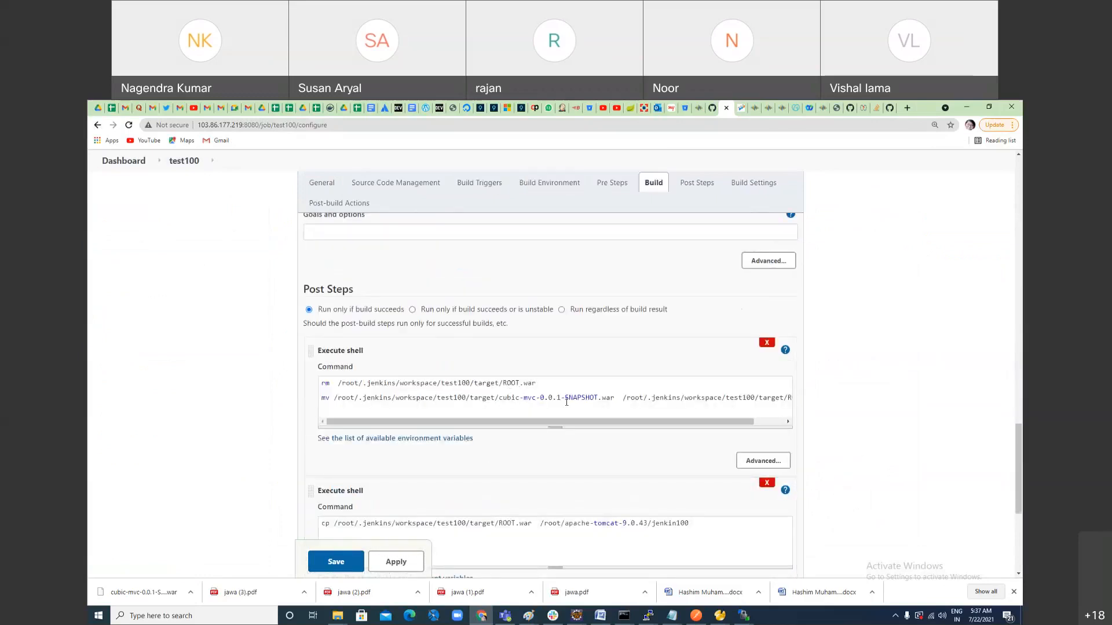
pyautogui.moveTo(564, 422); pyautogui.dragTo(398, 407)
pyautogui.moveTo(534, 388); pyautogui.dragTo(309, 383)
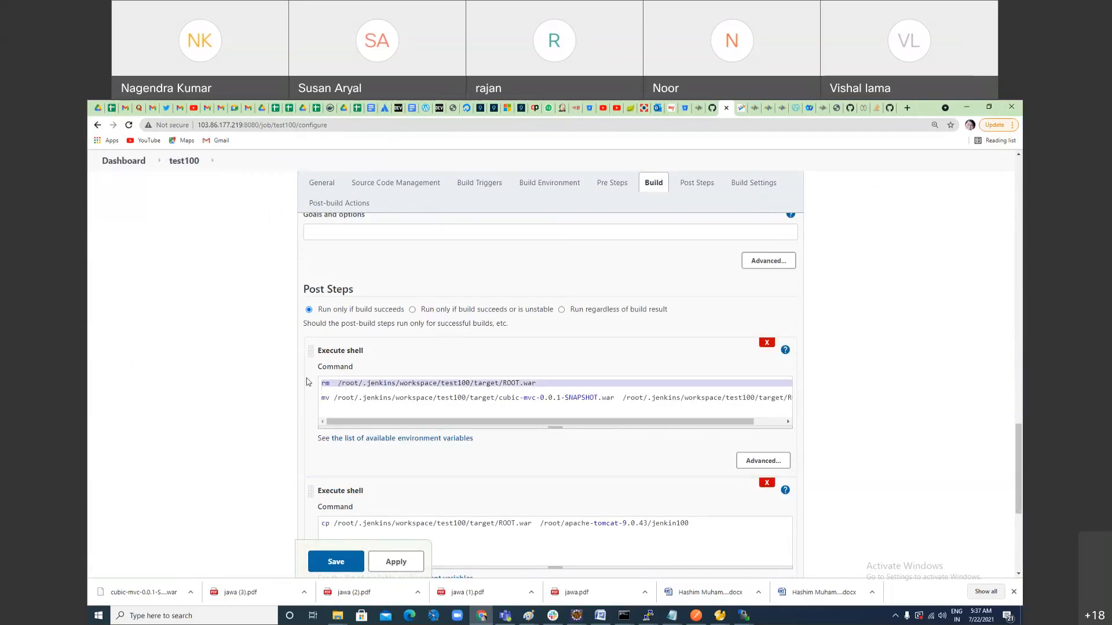
pyautogui.press('BackSpace')
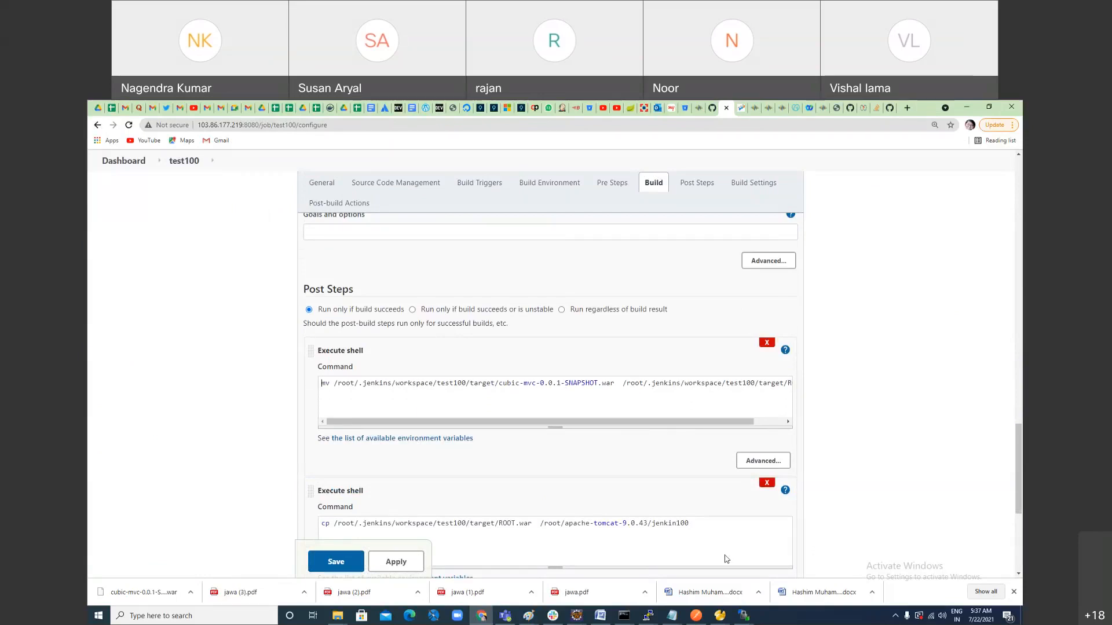
pyautogui.scroll(-5, 727, 559)
pyautogui.click(396, 504)
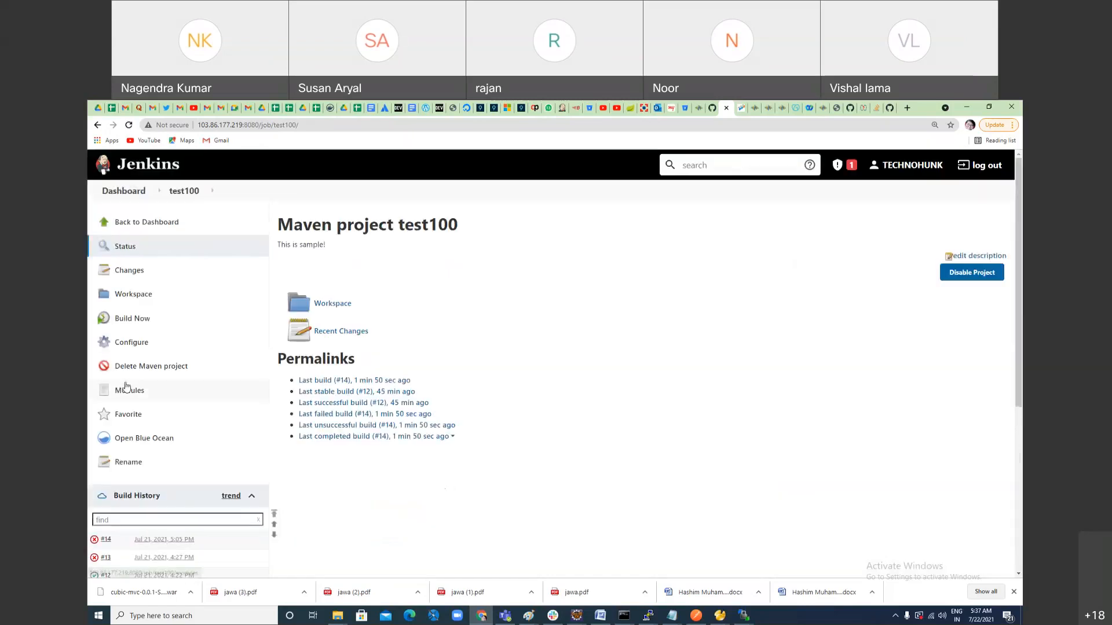
# Step: Start another test100 build and open the console output of build #15
pyautogui.click(137, 318)
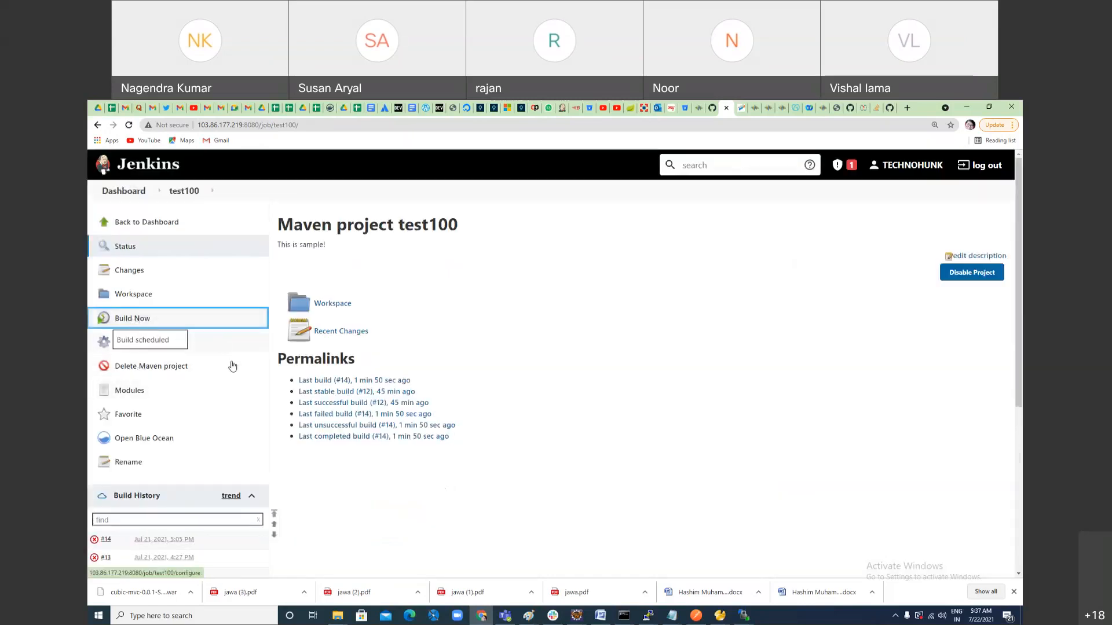
pyautogui.scroll(-3, 214, 406)
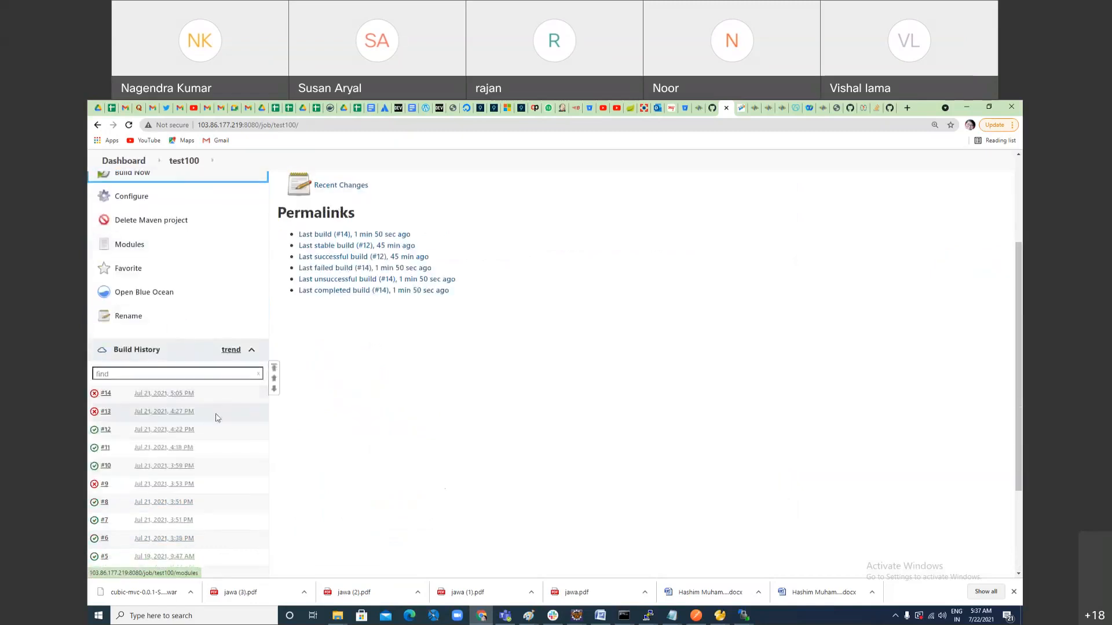
pyautogui.click(161, 396)
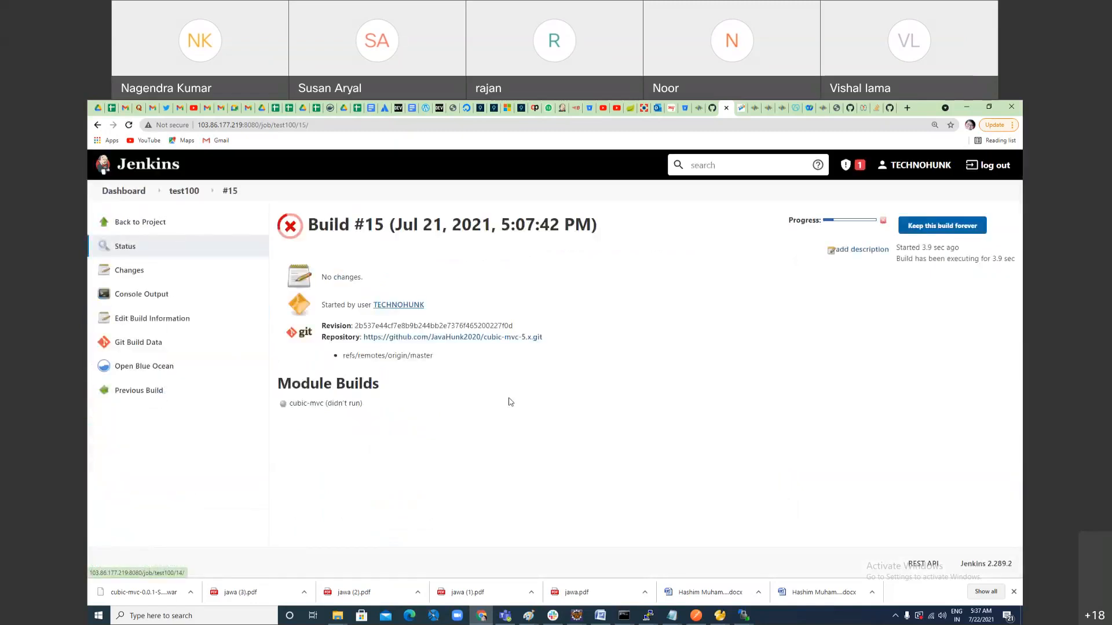
pyautogui.click(832, 221)
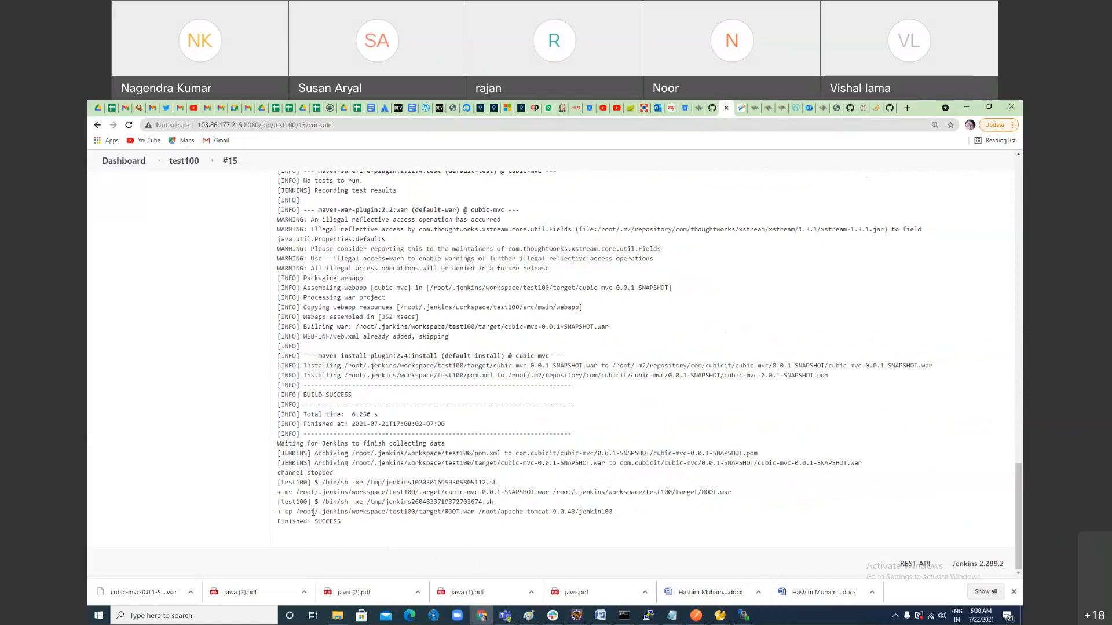
# Step: Highlight the cp ROOT.war command in the build #15 log, then switch to WinSCP and refresh the jenkin100 folder
pyautogui.moveTo(299, 512); pyautogui.dragTo(614, 519)
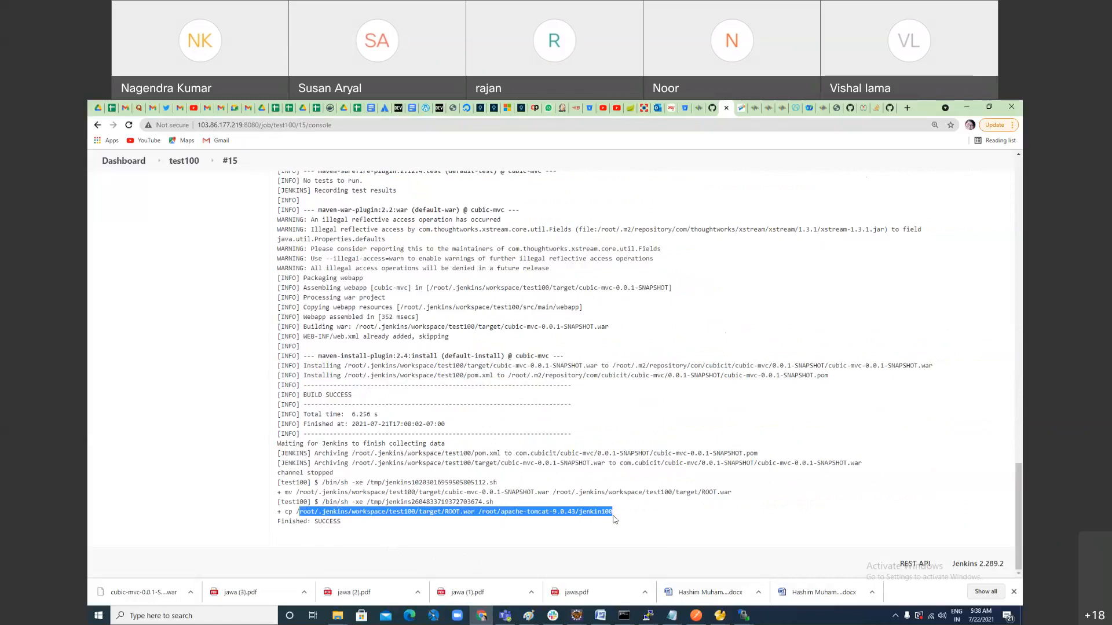
pyautogui.hotkey('alt', 'Tab')
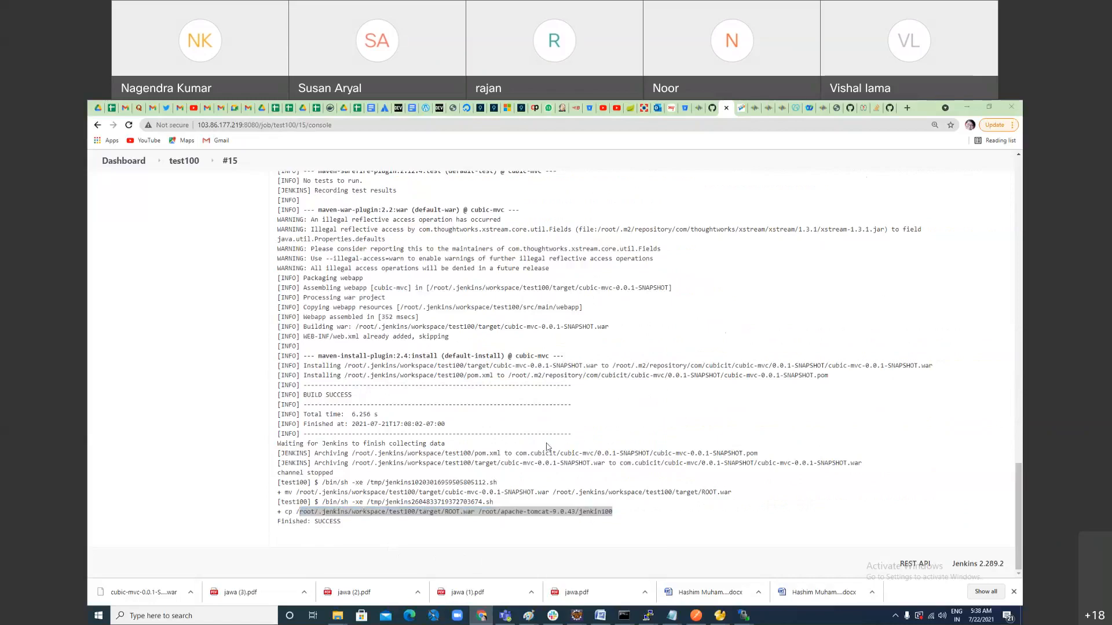
pyautogui.rightClick(488, 292)
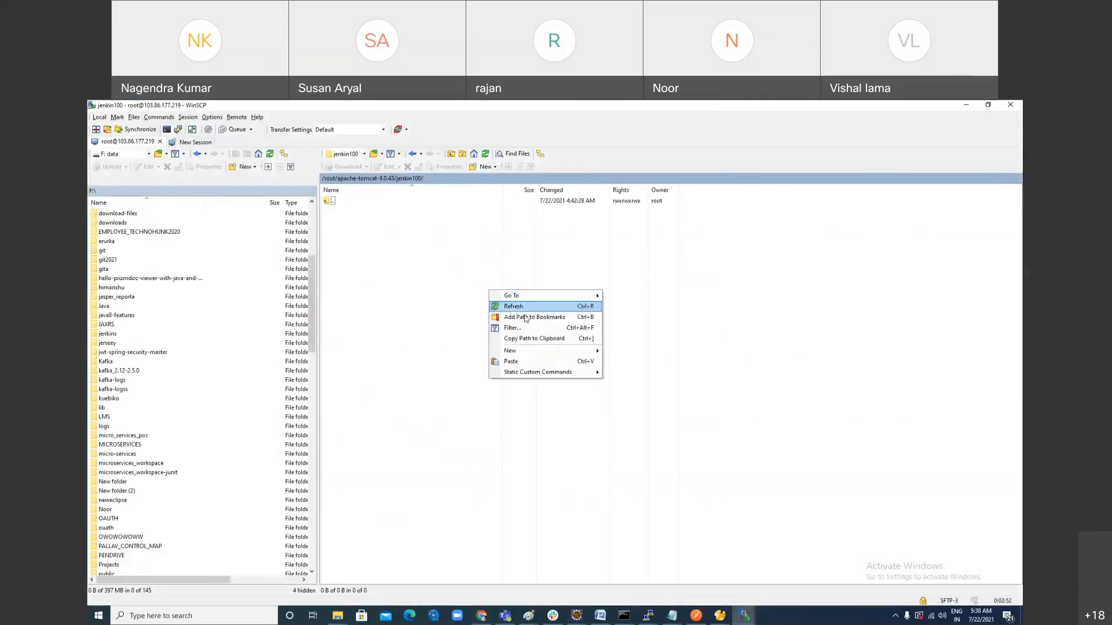
pyautogui.click(526, 307)
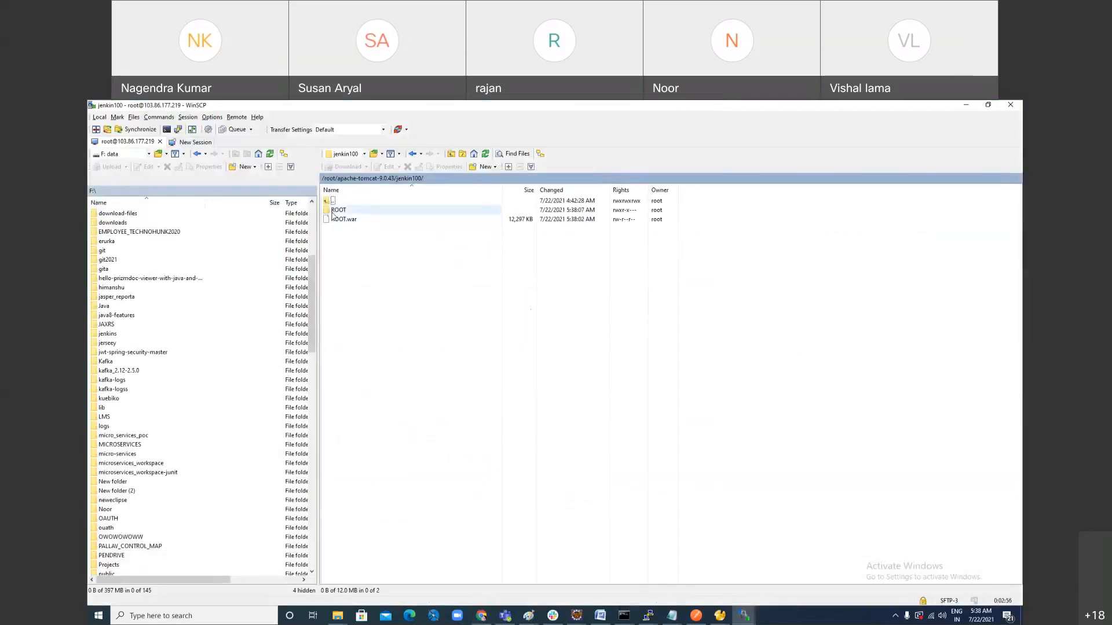
# Step: Compare the Jenkins build #15 log with the jenkin100 folder in WinSCP and the deployment diagram in Paint
pyautogui.click(478, 616)
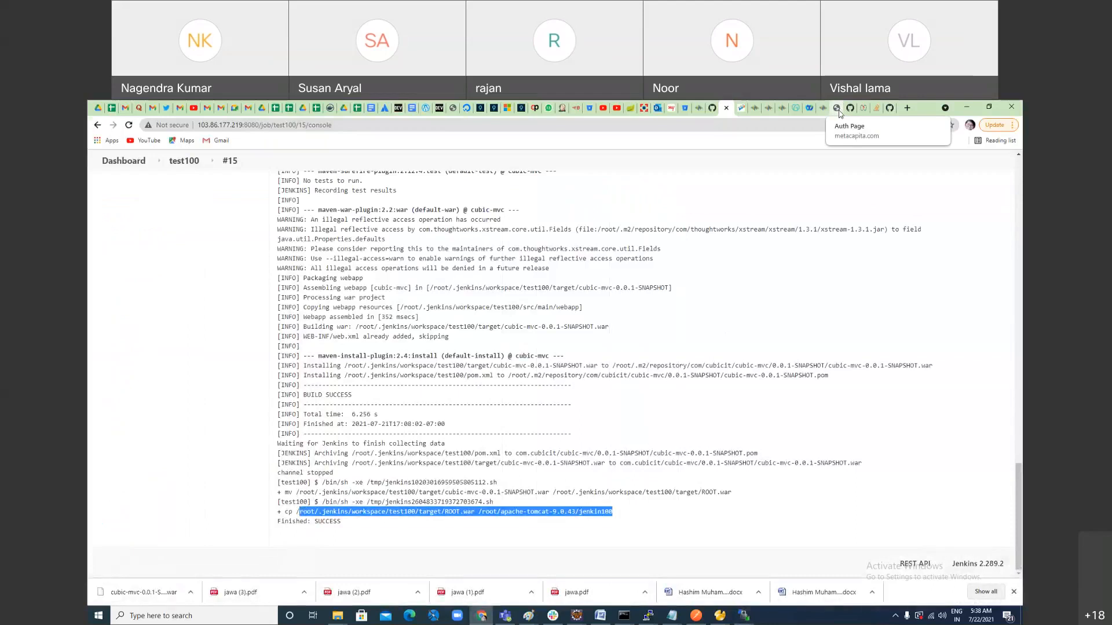
pyautogui.hotkey('alt', 'Tab')
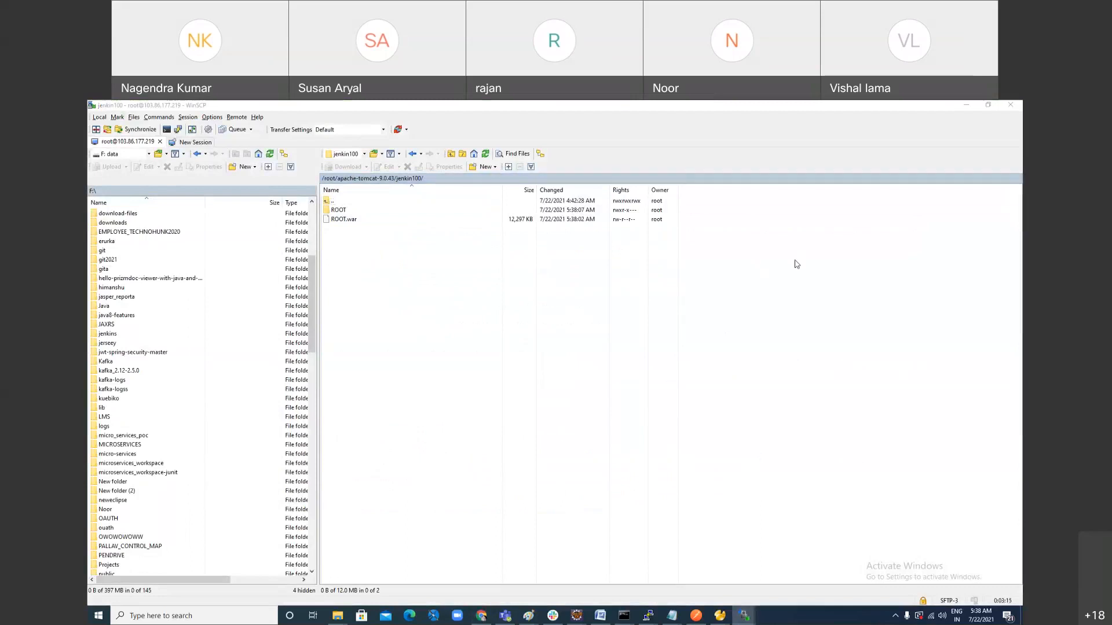
pyautogui.hotkey('alt', 'Tab')
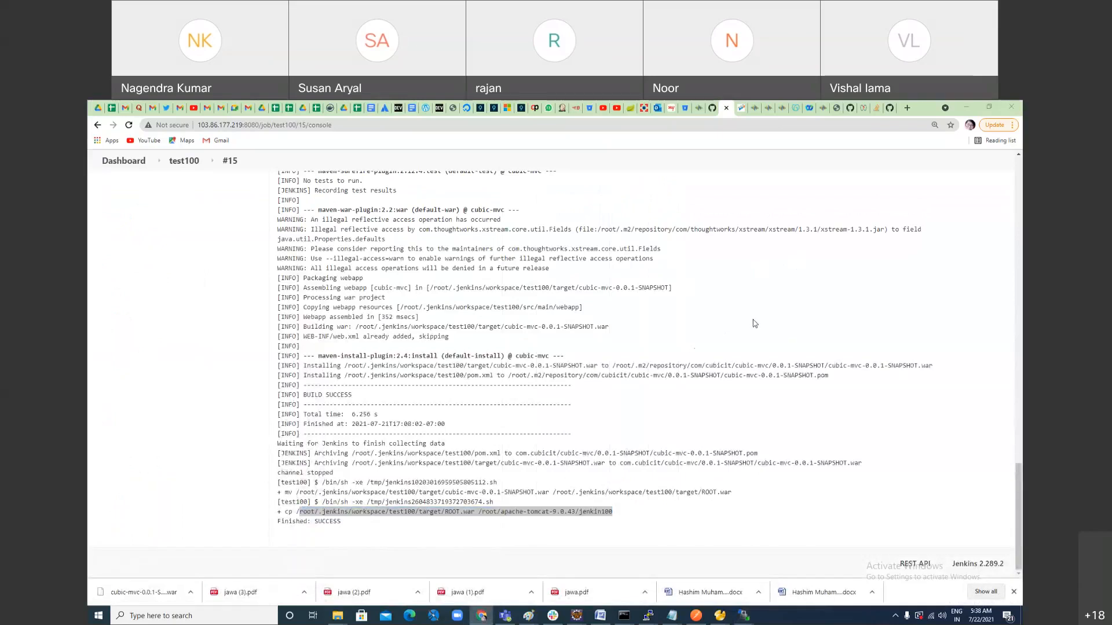
pyautogui.hotkey('alt', 'Tab')
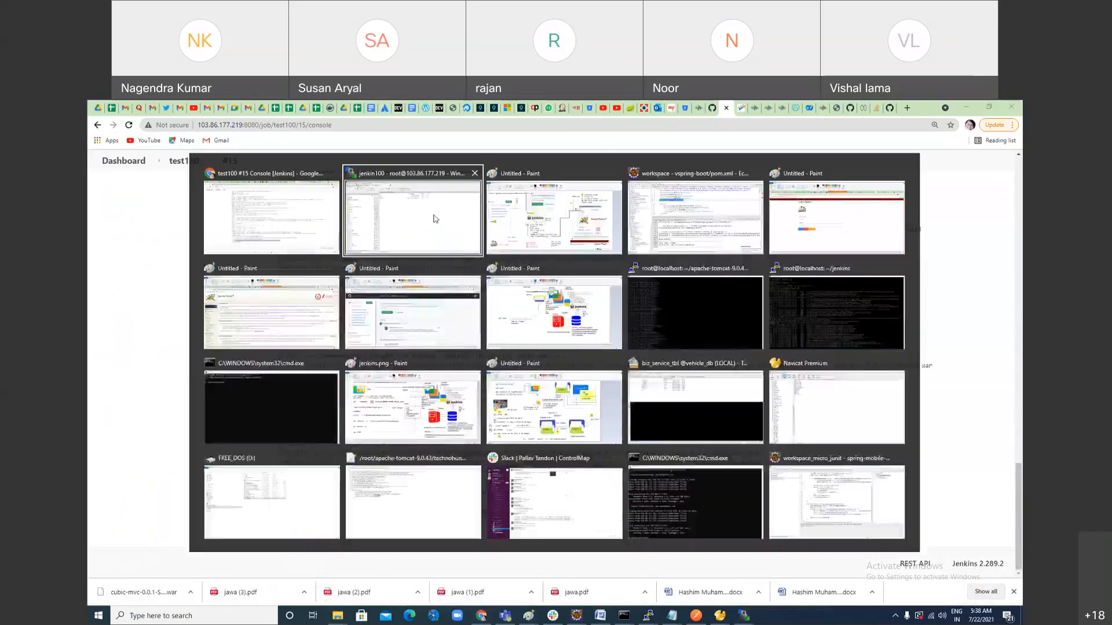
pyautogui.click(436, 219)
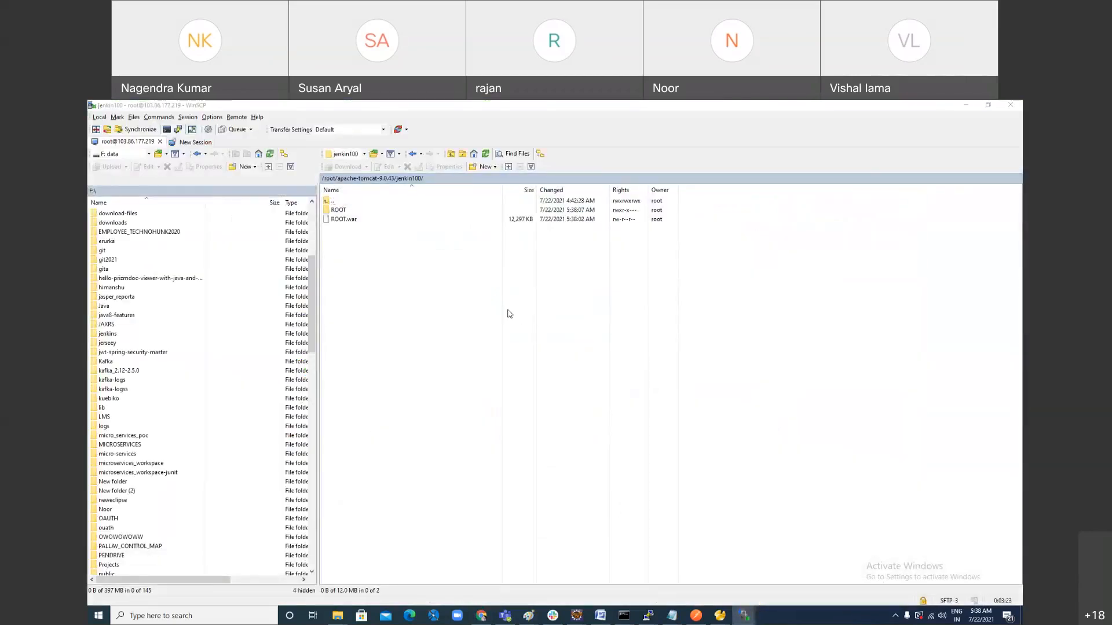
pyautogui.hotkey('alt', 'Tab')
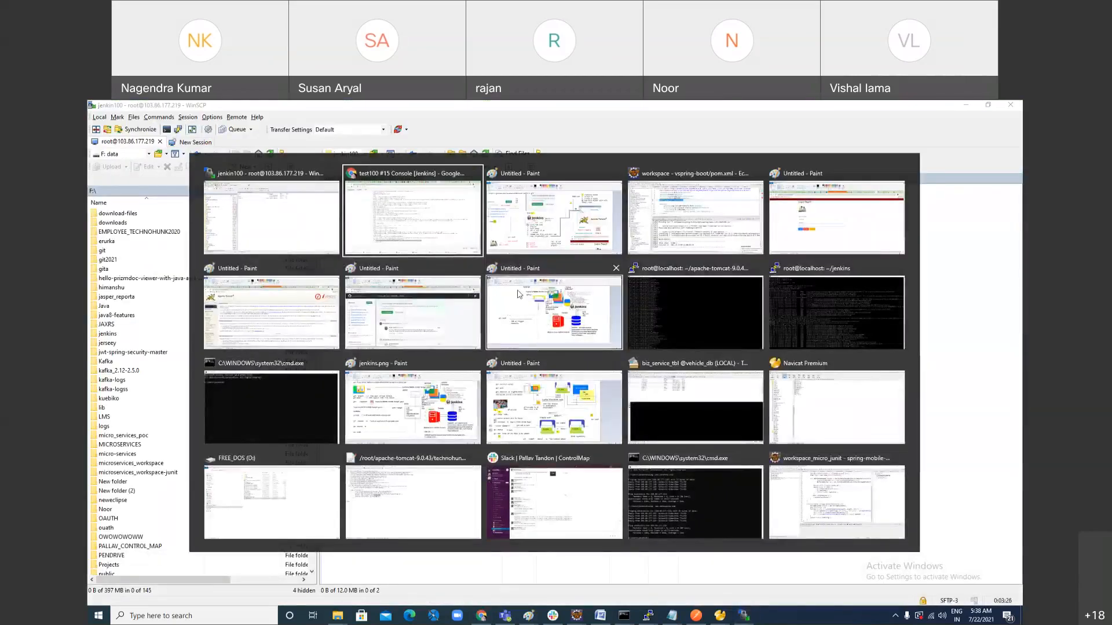
pyautogui.click(545, 216)
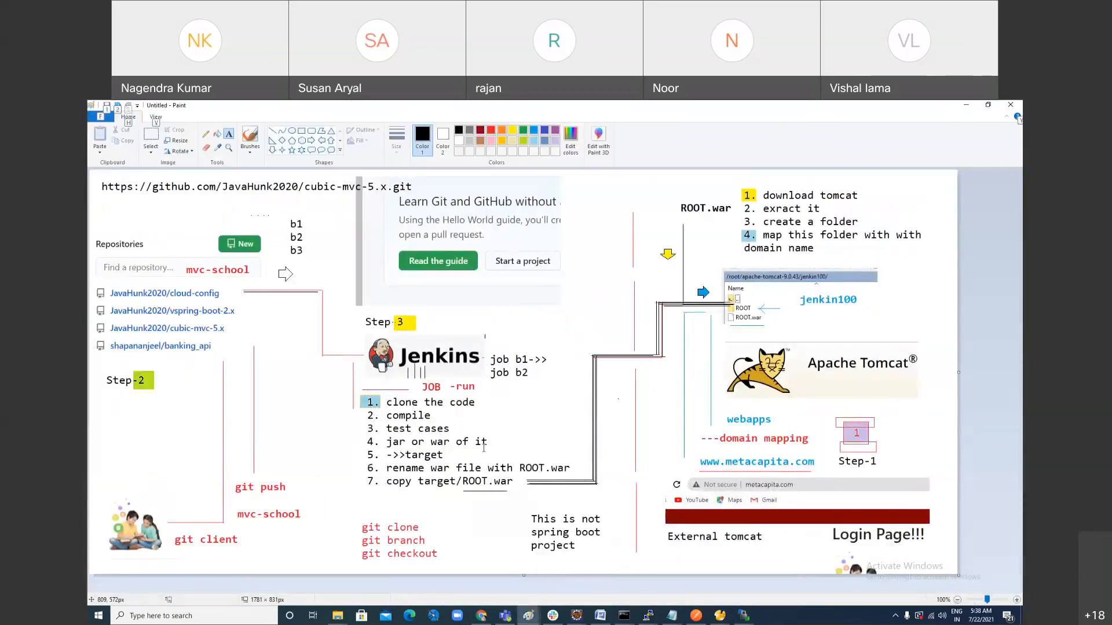
pyautogui.hotkey('alt', 'Tab')
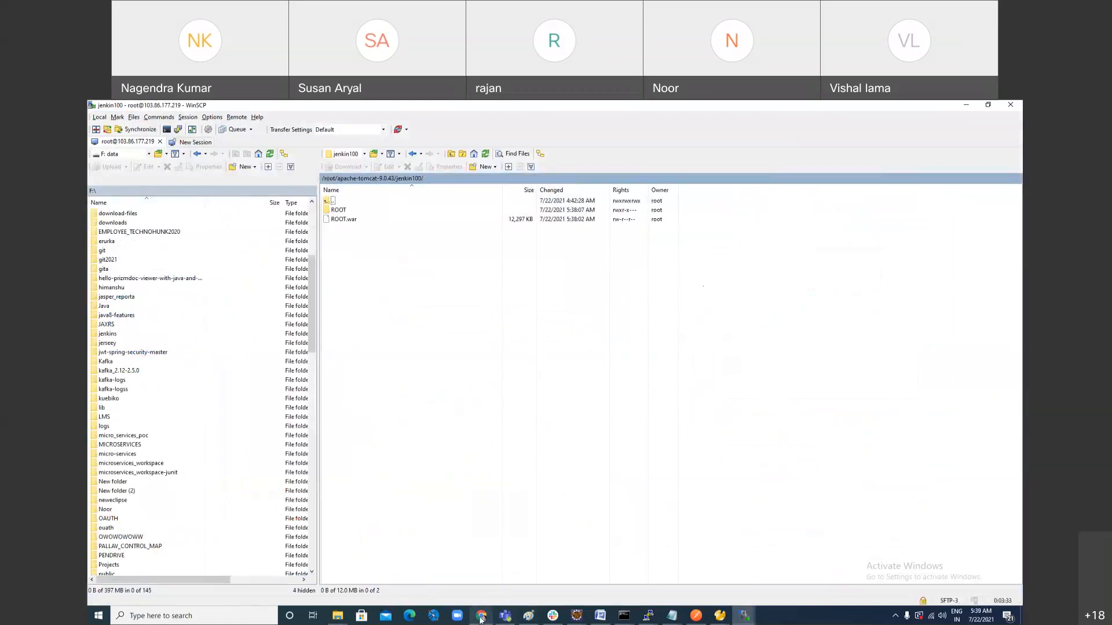
# Step: Switch to Chrome and load metacapita.com in the tab showing the TechnoHunk site
pyautogui.click(480, 617)
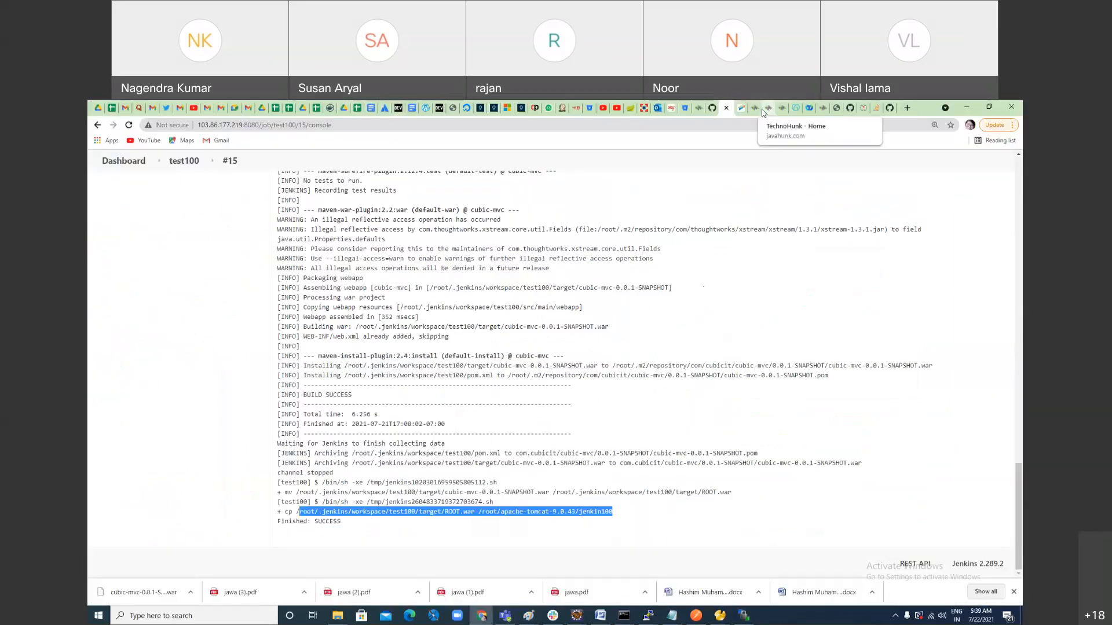
pyautogui.click(743, 110)
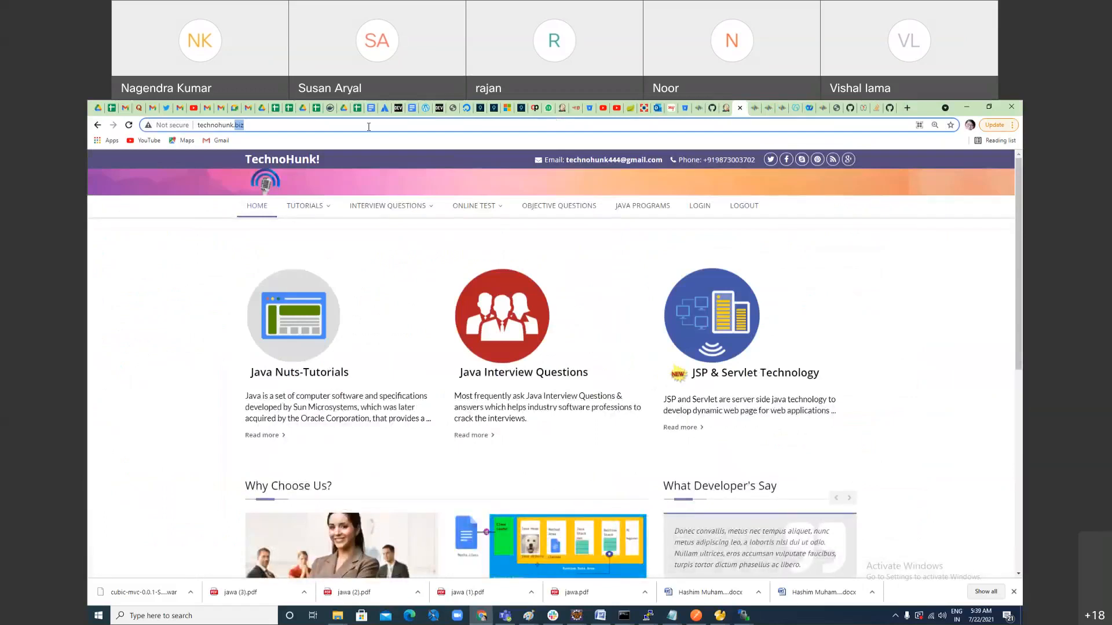
pyautogui.click(369, 127)
pyautogui.write('metacapita.com')
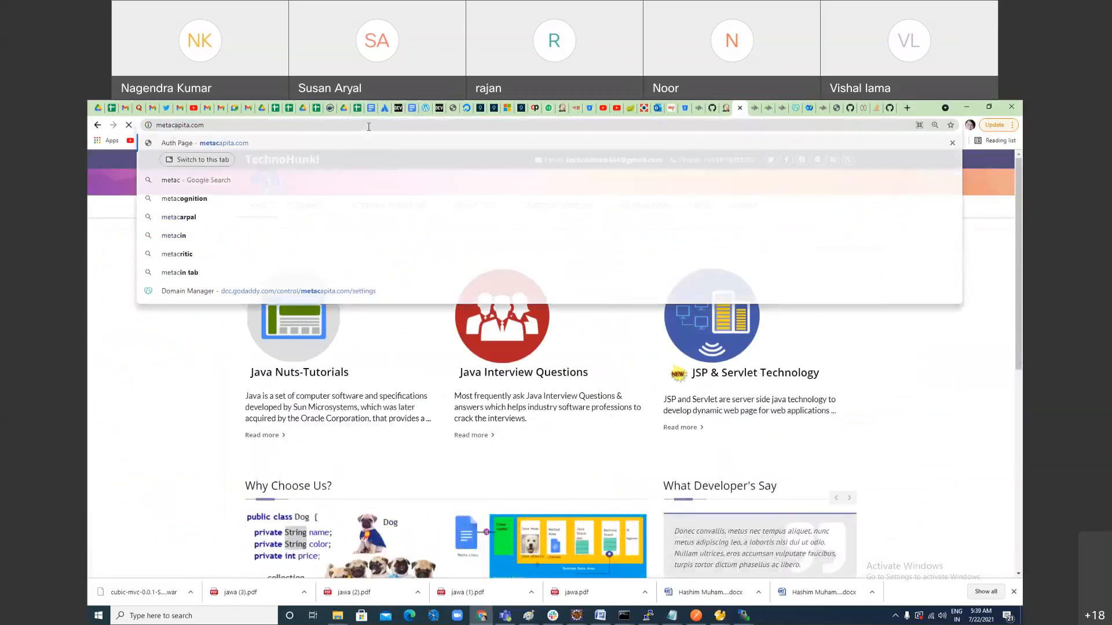
pyautogui.press('Return')
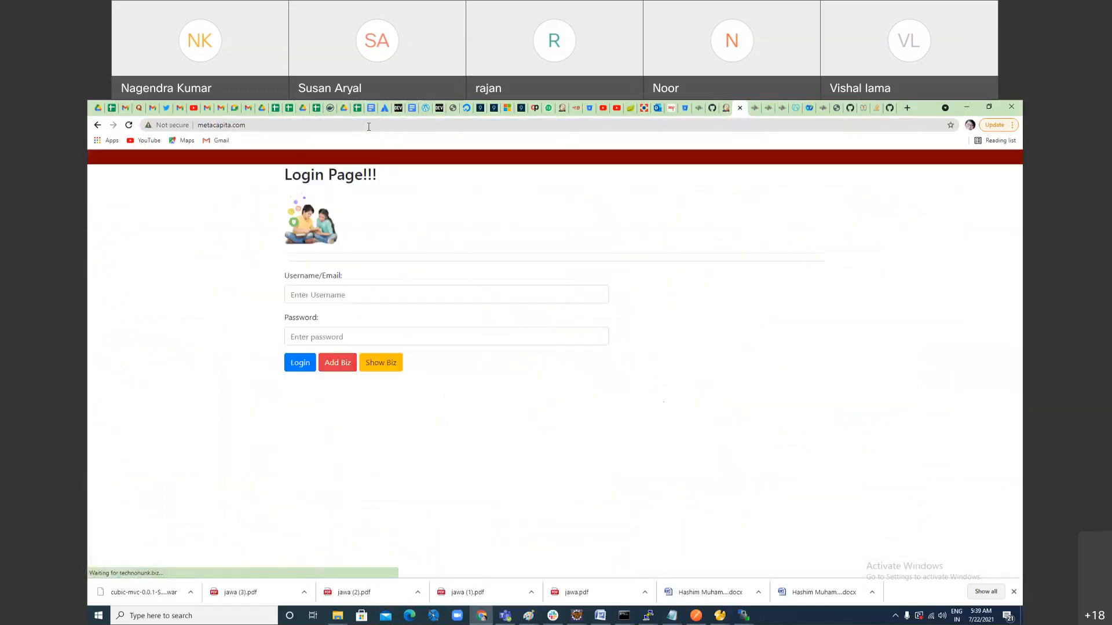
# Step: Switch to WinSCP, delete ROOT.war from the jenkin100 folder and refresh the remote listing
pyautogui.hotkey('alt', 'Tab')
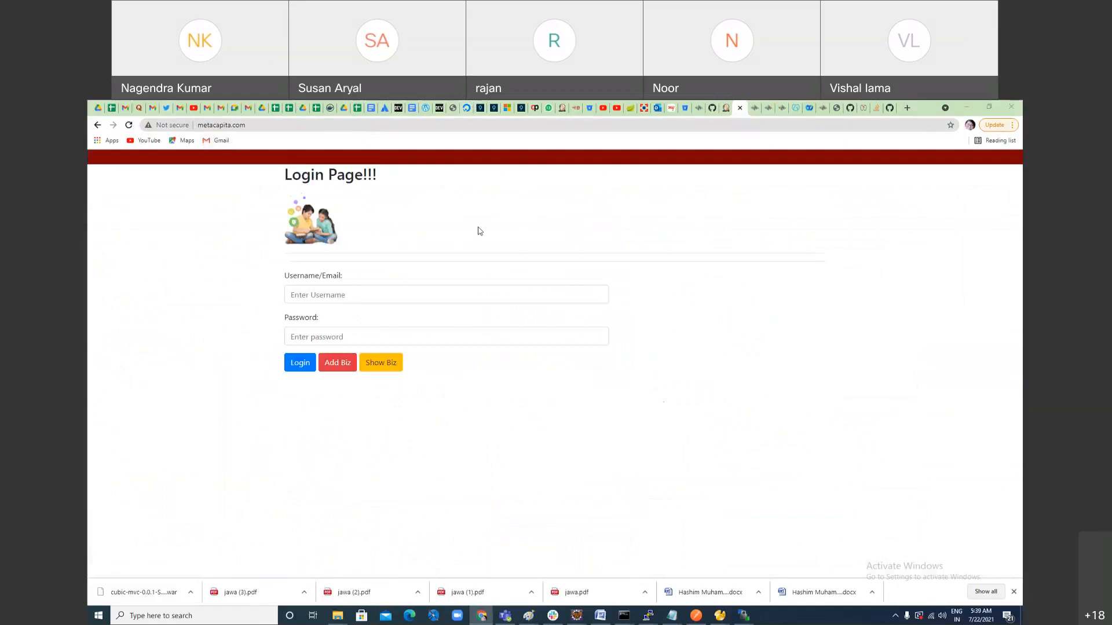
pyautogui.rightClick(344, 218)
pyautogui.click(371, 283)
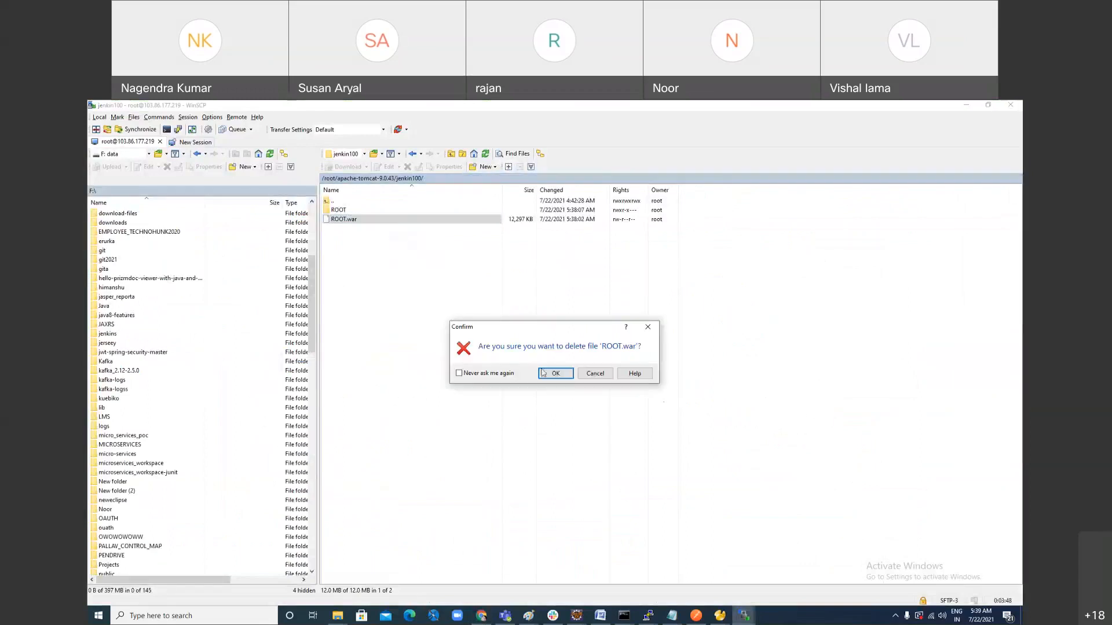
pyautogui.click(550, 375)
pyautogui.rightClick(482, 268)
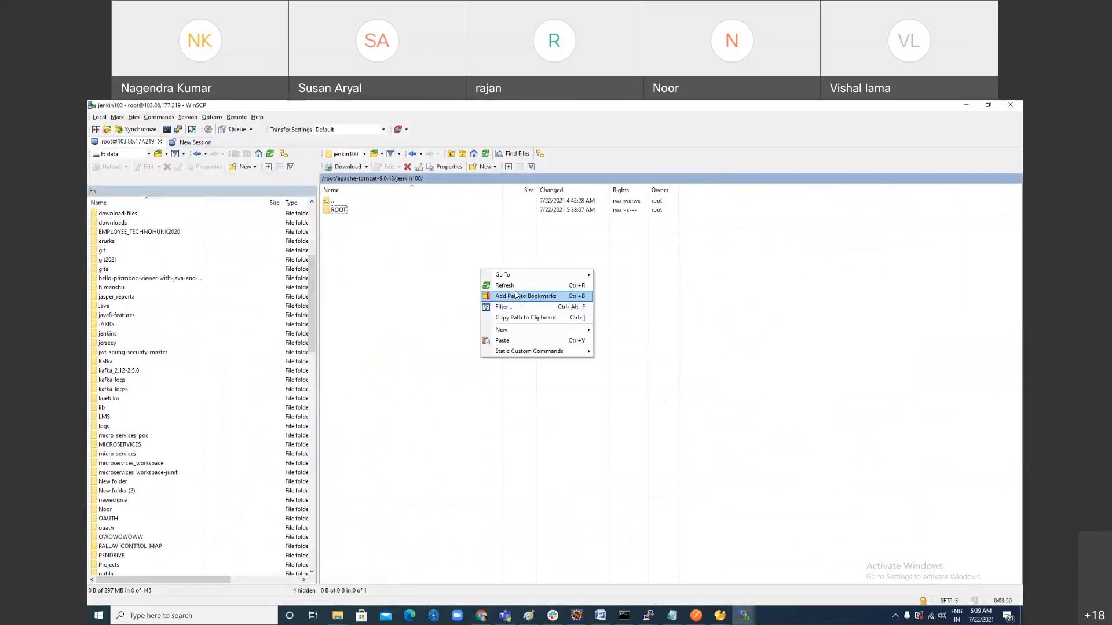
pyautogui.click(516, 294)
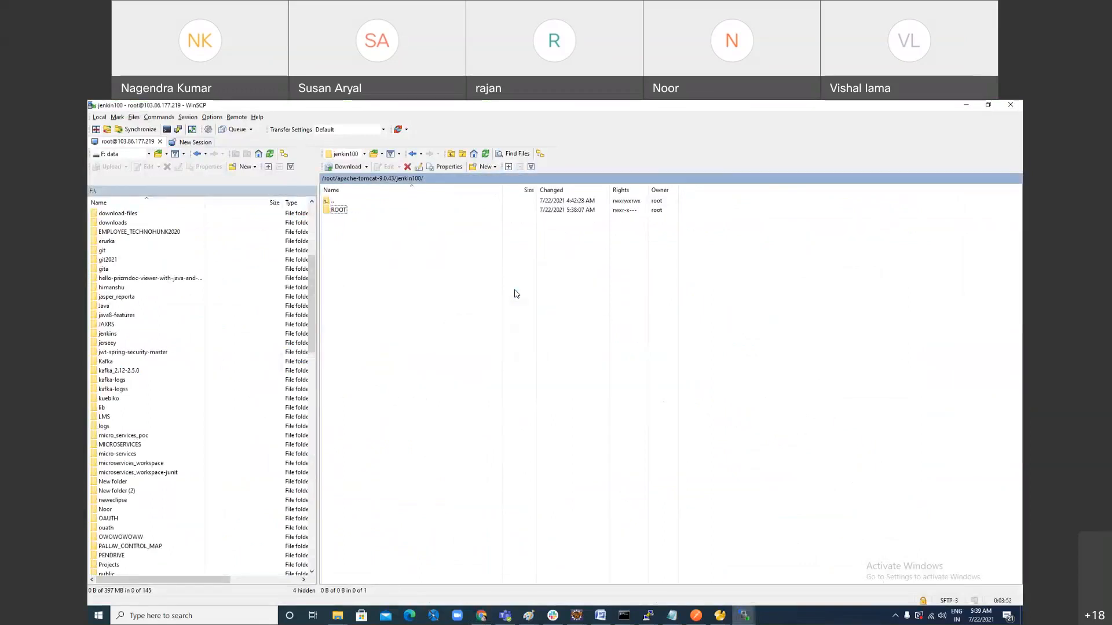
pyautogui.rightClick(501, 260)
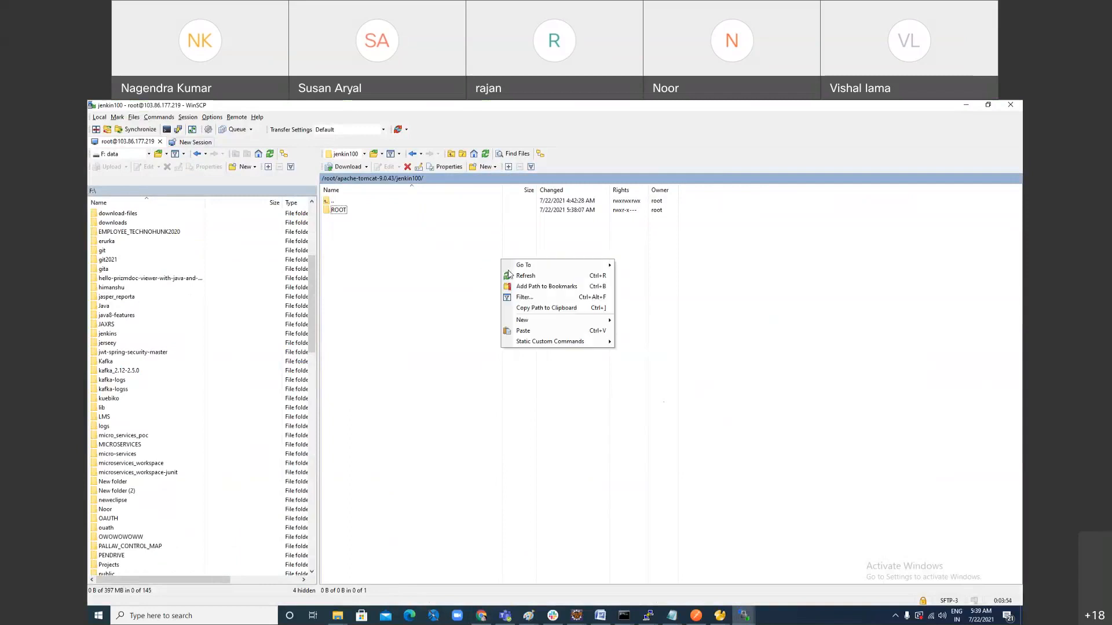
pyautogui.click(513, 276)
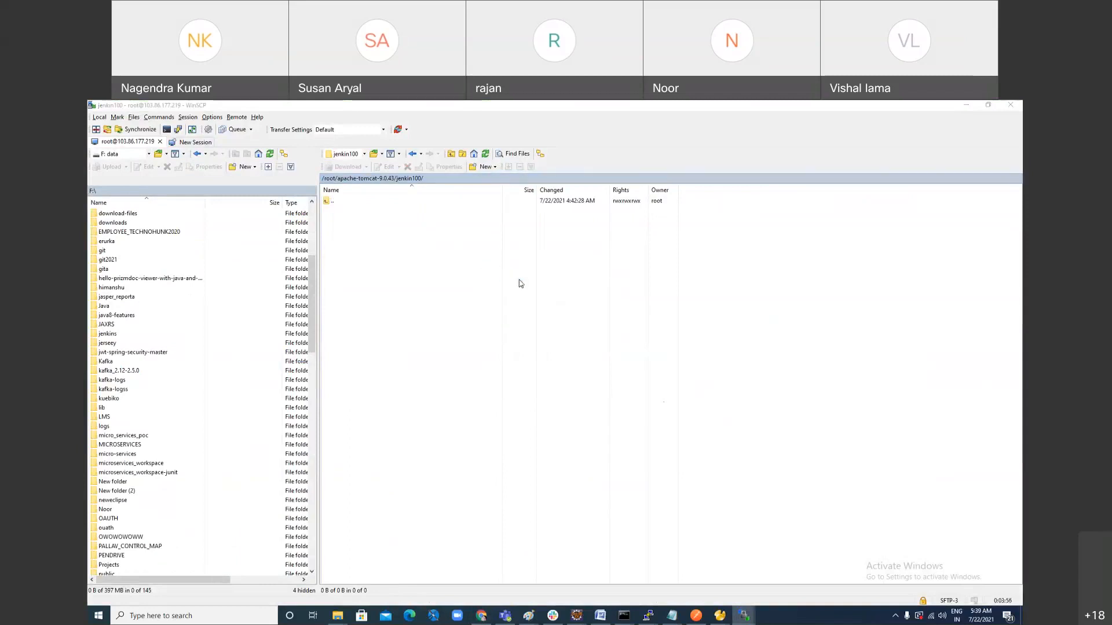
# Step: Reload metacapita.com in Chrome to check the site without the war file, then look at the jenkin100 folder again
pyautogui.hotkey('alt', 'Tab')
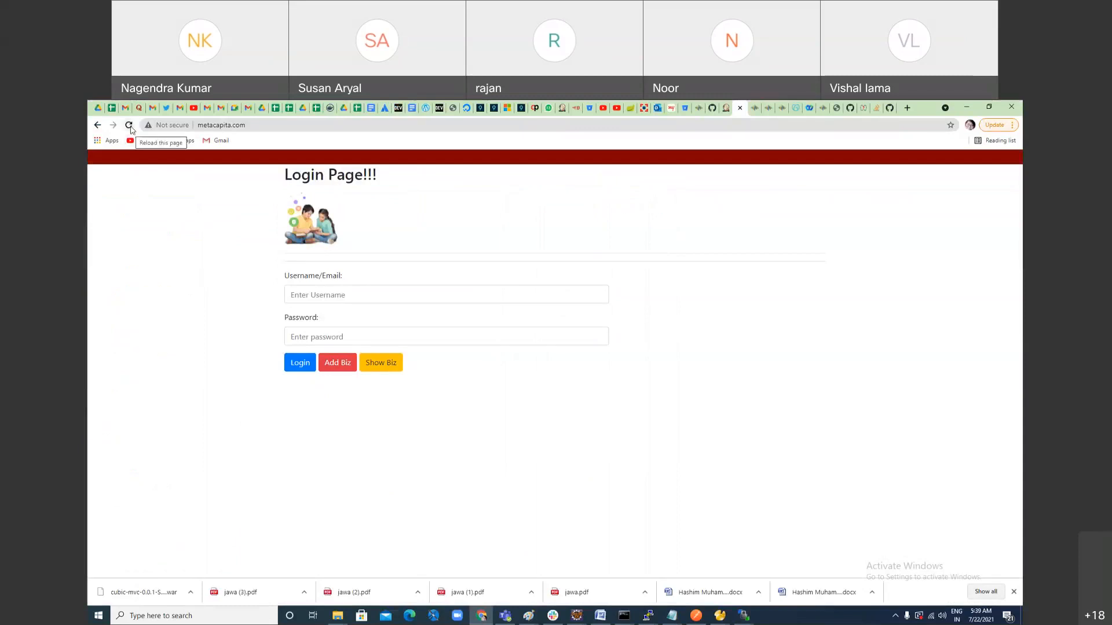
pyautogui.click(129, 125)
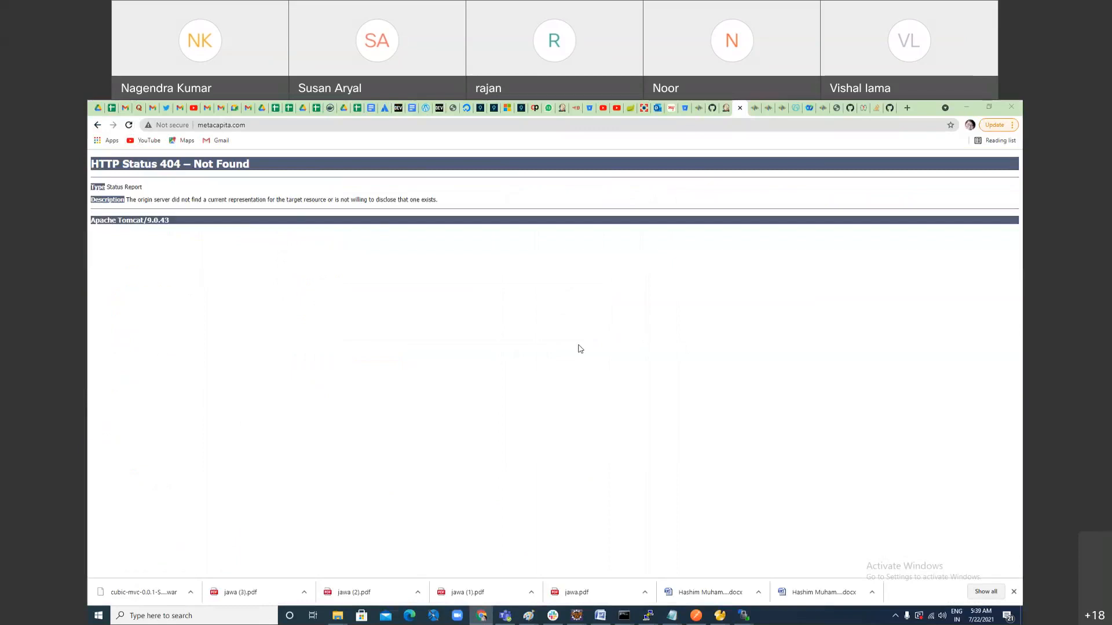
pyautogui.hotkey('alt', 'Tab')
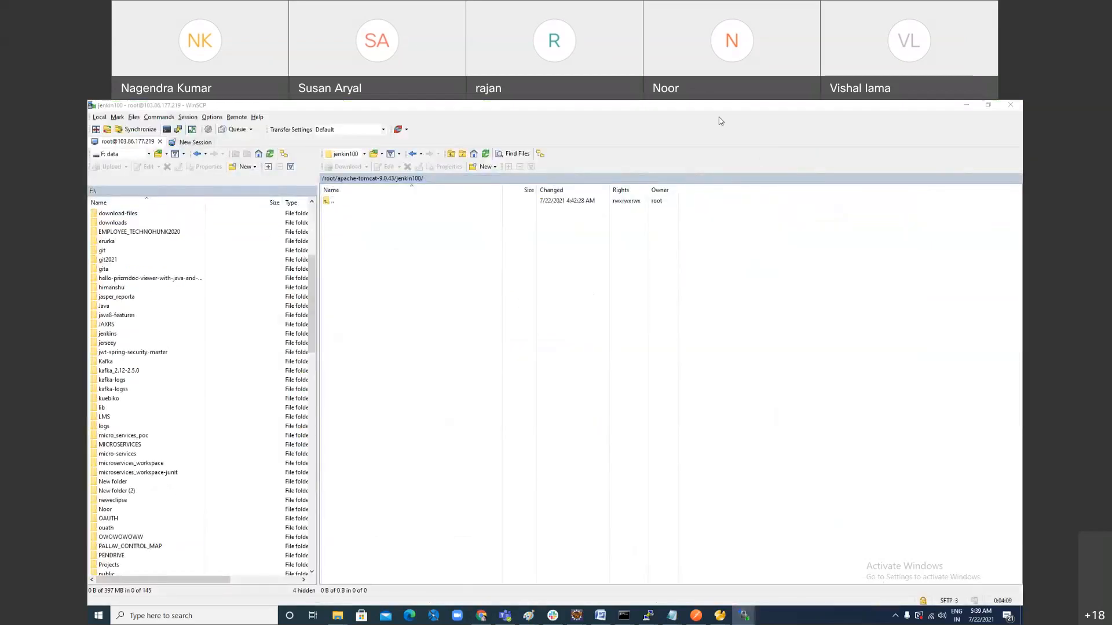
# Step: Return to the test100 job in Jenkins, start another build and open the console output of build #16
pyautogui.hotkey('alt', 'Tab')
pyautogui.scroll(20, 638, 463)
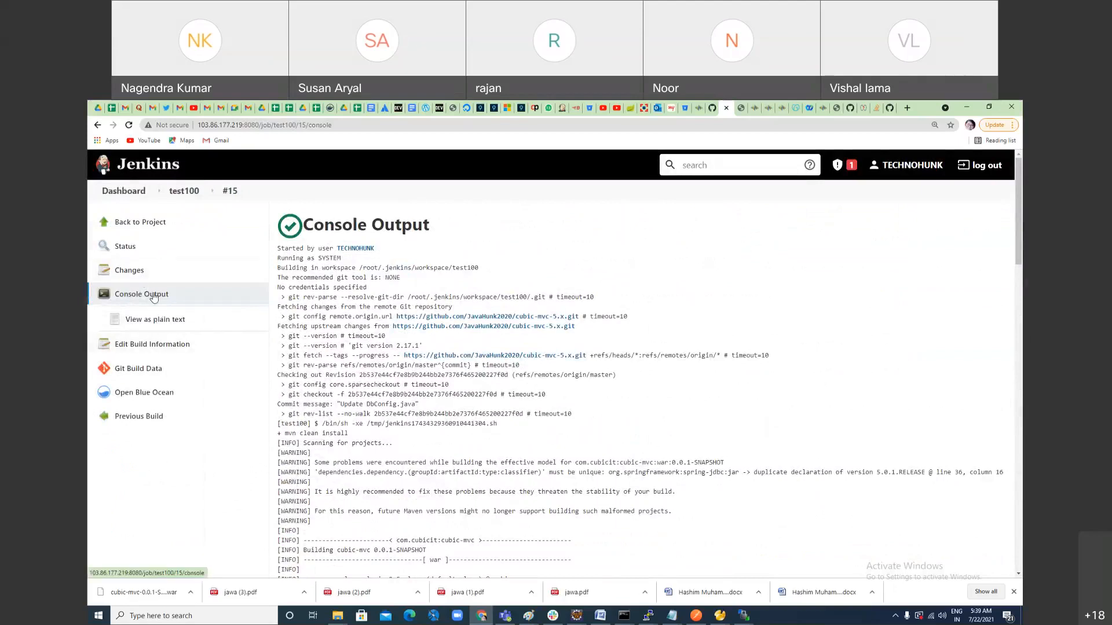
pyautogui.click(184, 191)
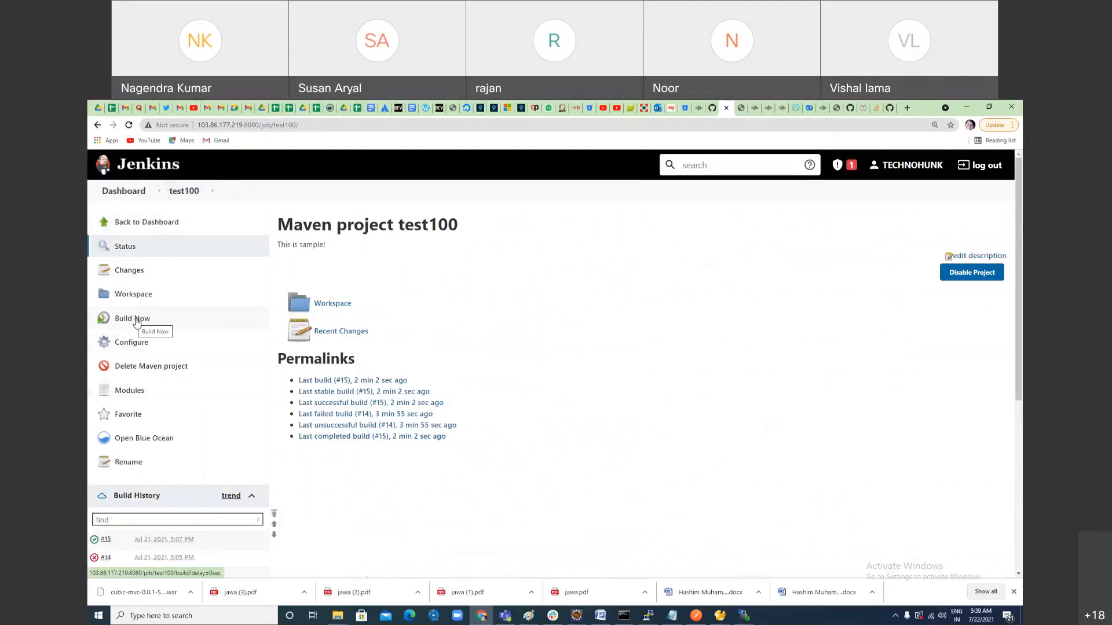
pyautogui.click(134, 319)
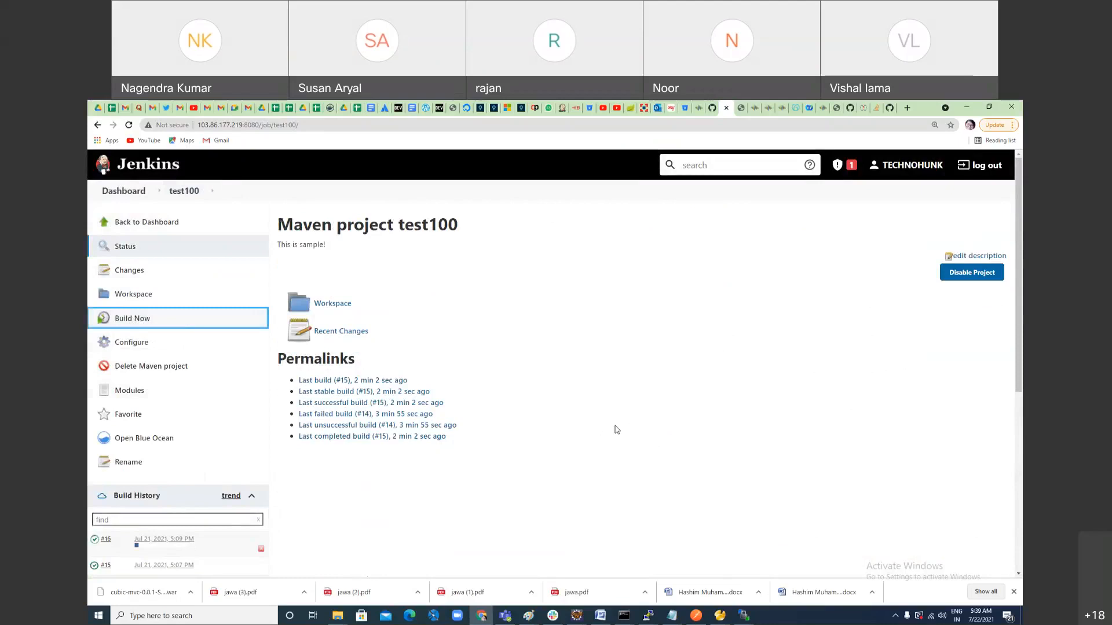
pyautogui.scroll(-2, 174, 492)
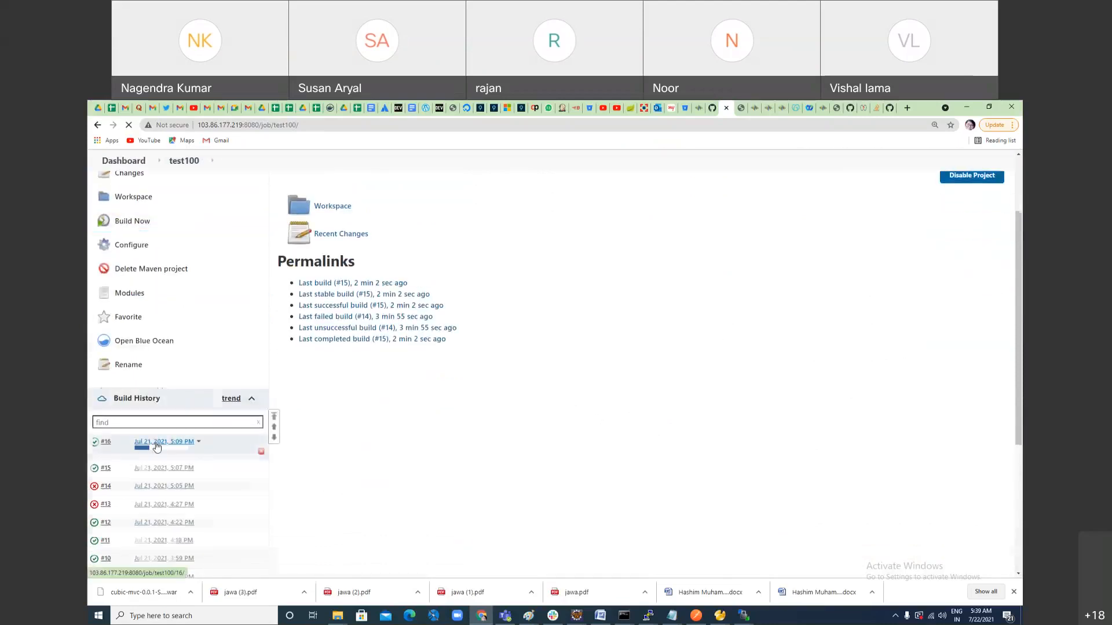
pyautogui.click(157, 447)
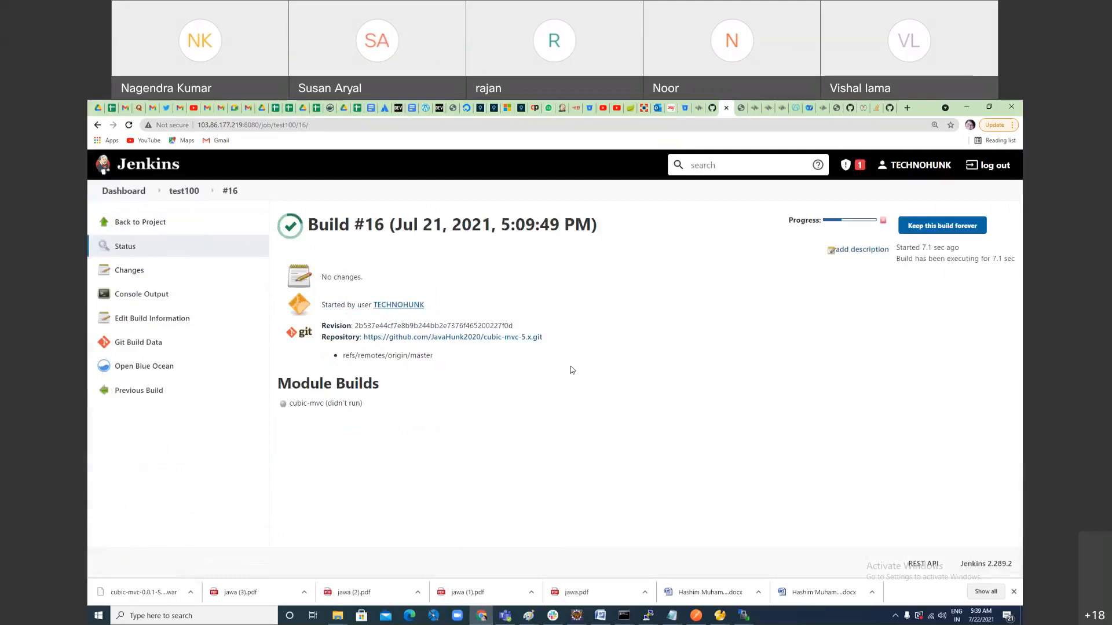
pyautogui.click(829, 225)
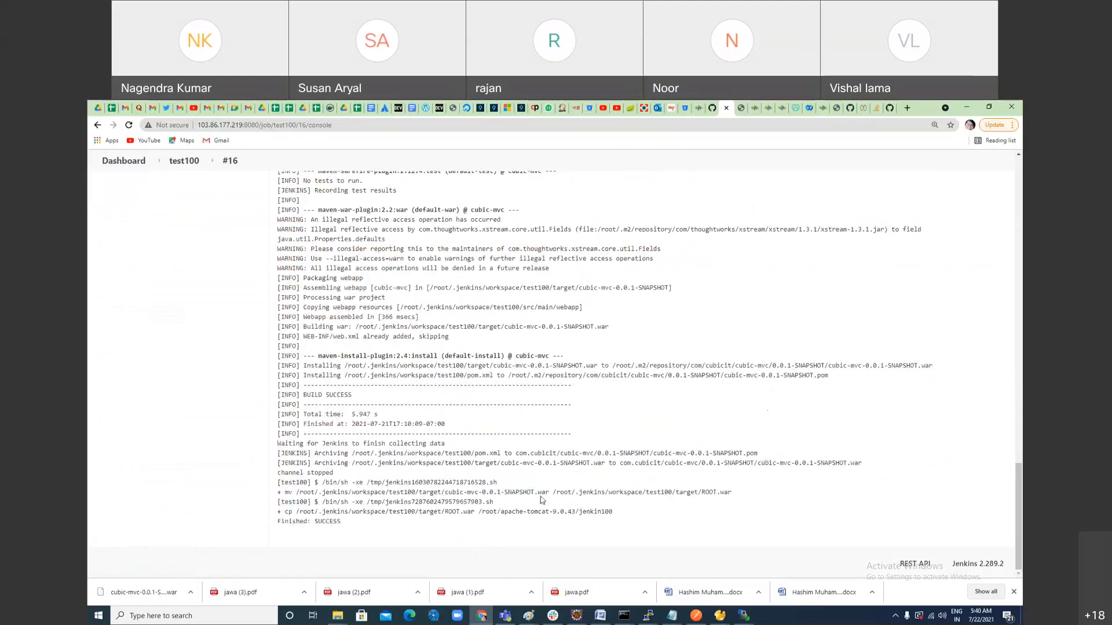
# Step: Review the end of the build #16 log, then refresh the jenkin100 folder in WinSCP
pyautogui.scroll(3, 474, 408)
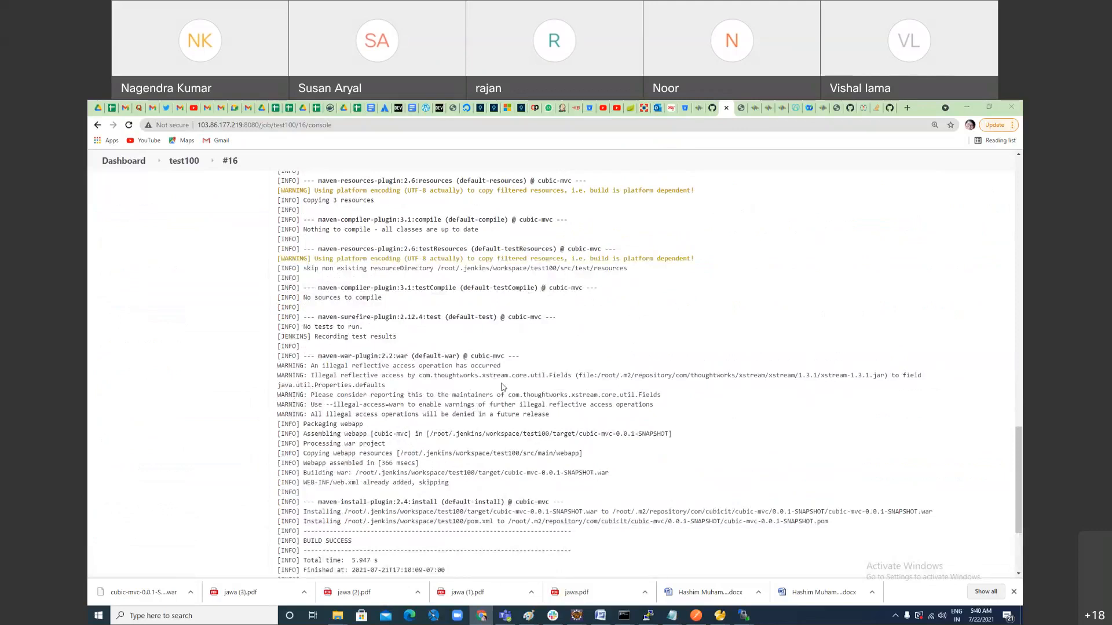
pyautogui.hotkey('alt', 'Tab')
pyautogui.rightClick(579, 354)
pyautogui.click(611, 372)
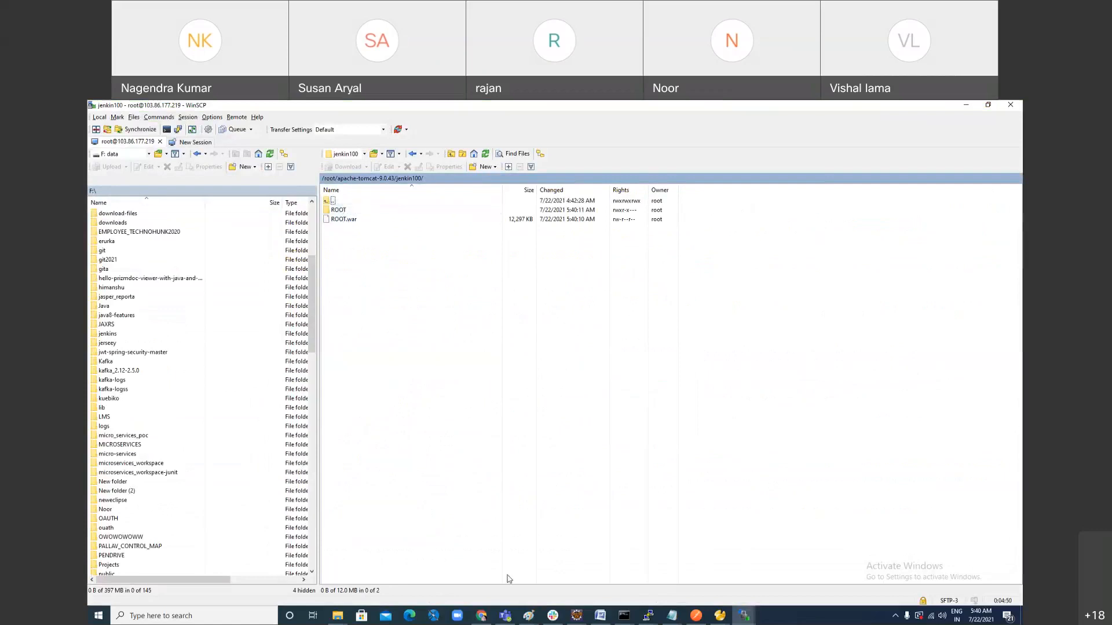
# Step: Switch to Chrome, reload the metacapita.com login page and open the Show Biz listing
pyautogui.click(488, 620)
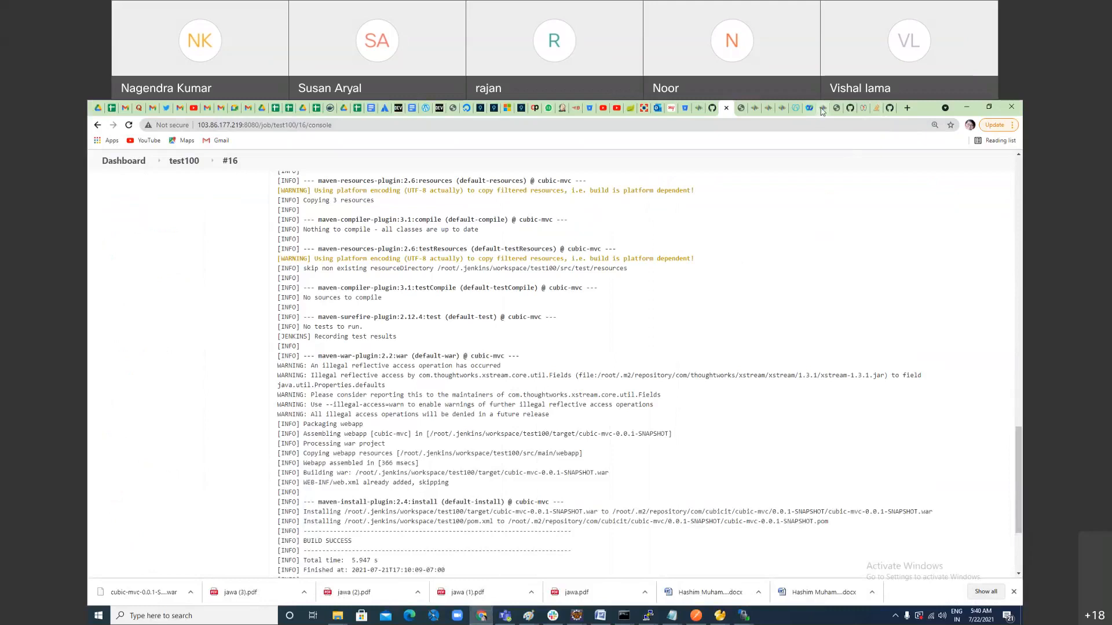
pyautogui.click(822, 109)
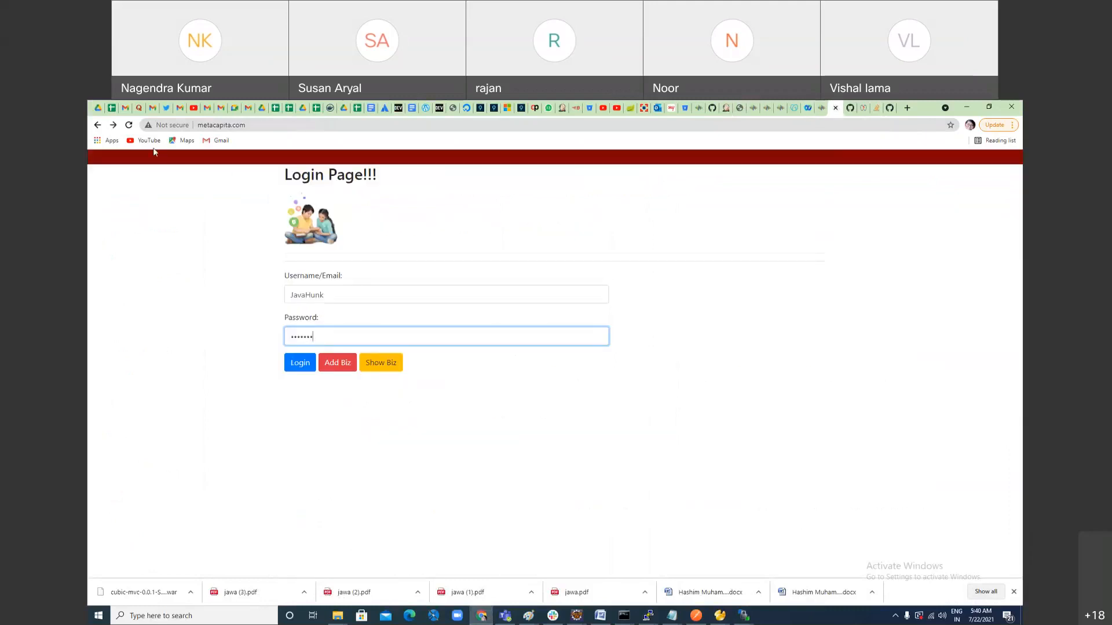
pyautogui.click(130, 126)
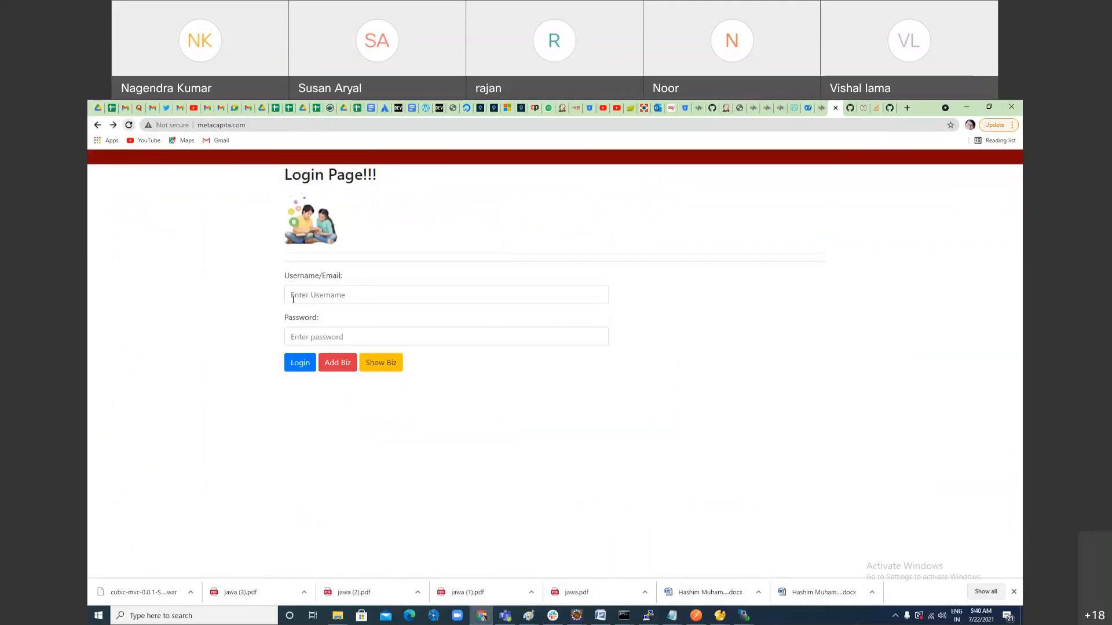
pyautogui.click(322, 294)
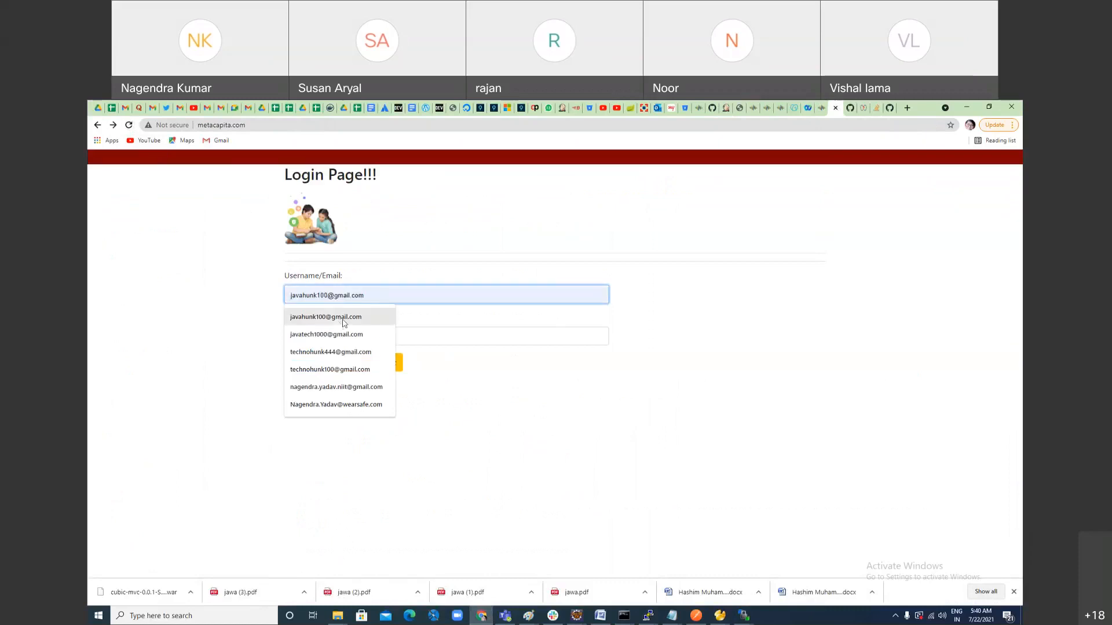
pyautogui.click(392, 365)
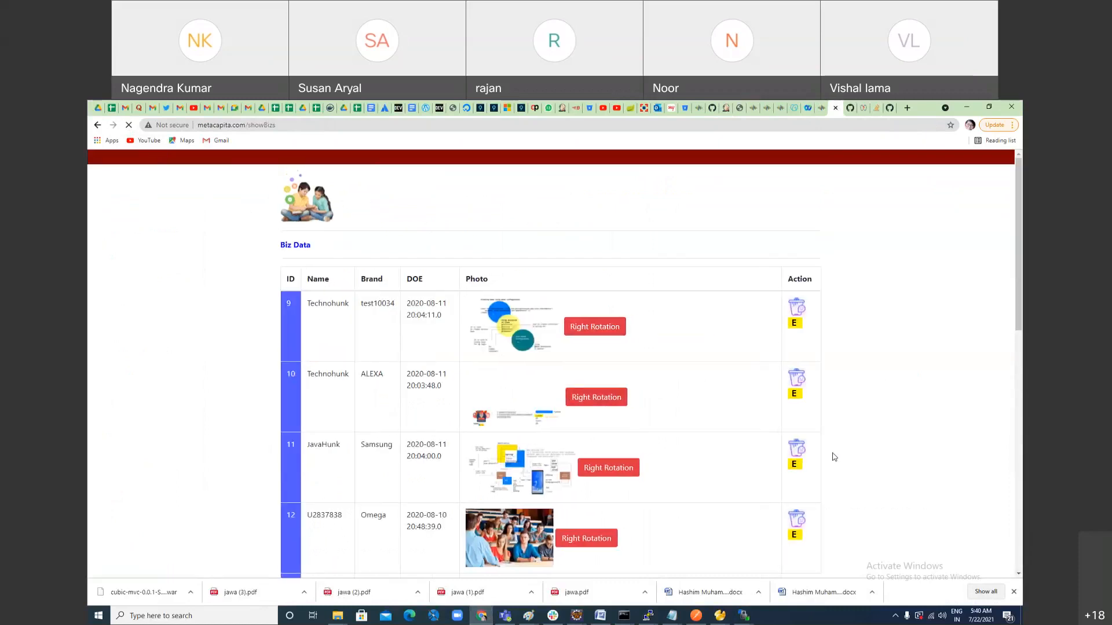
# Step: Look through the Biz Data table and try the Right Rotation function on the photo of record 9
pyautogui.scroll(-7, 836, 460)
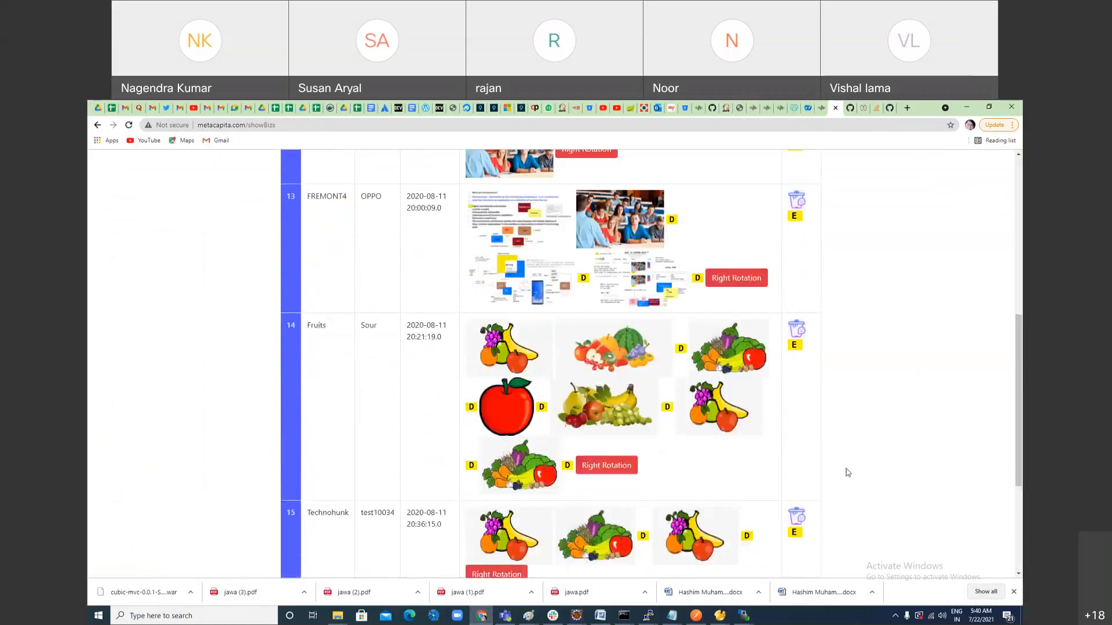
pyautogui.scroll(-3, 847, 472)
pyautogui.scroll(10, 851, 470)
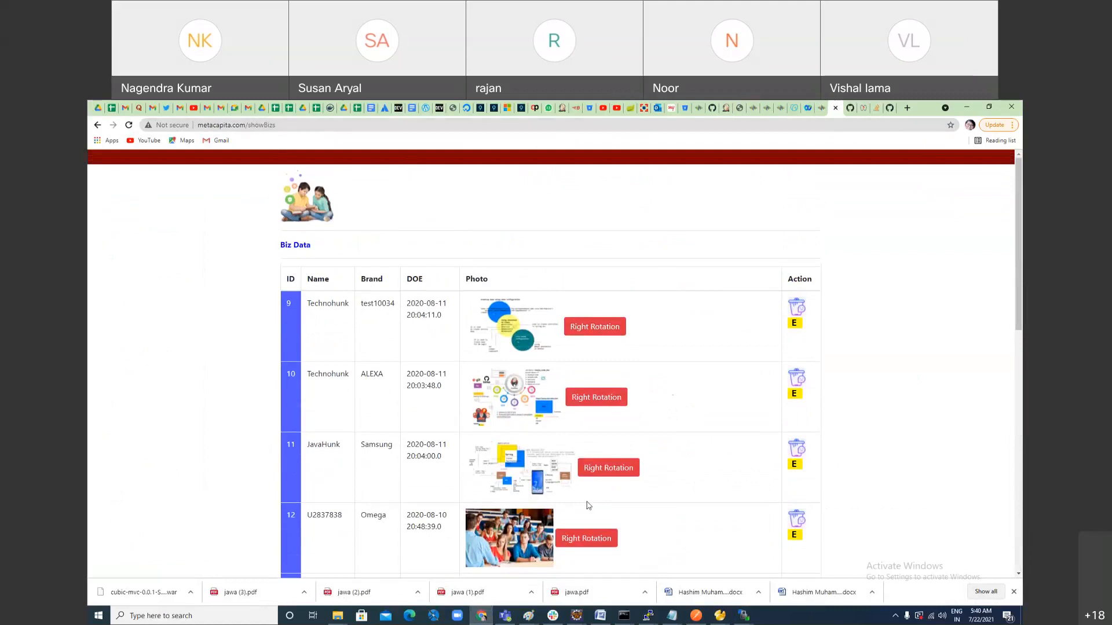
pyautogui.scroll(-3, 602, 530)
pyautogui.scroll(2, 608, 537)
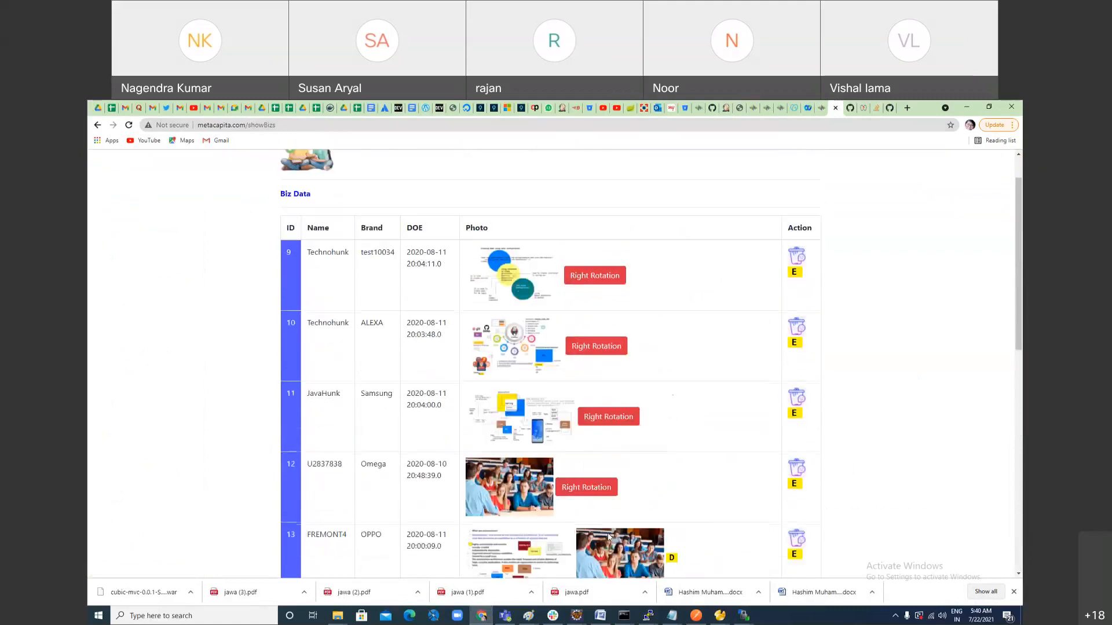
pyautogui.click(602, 283)
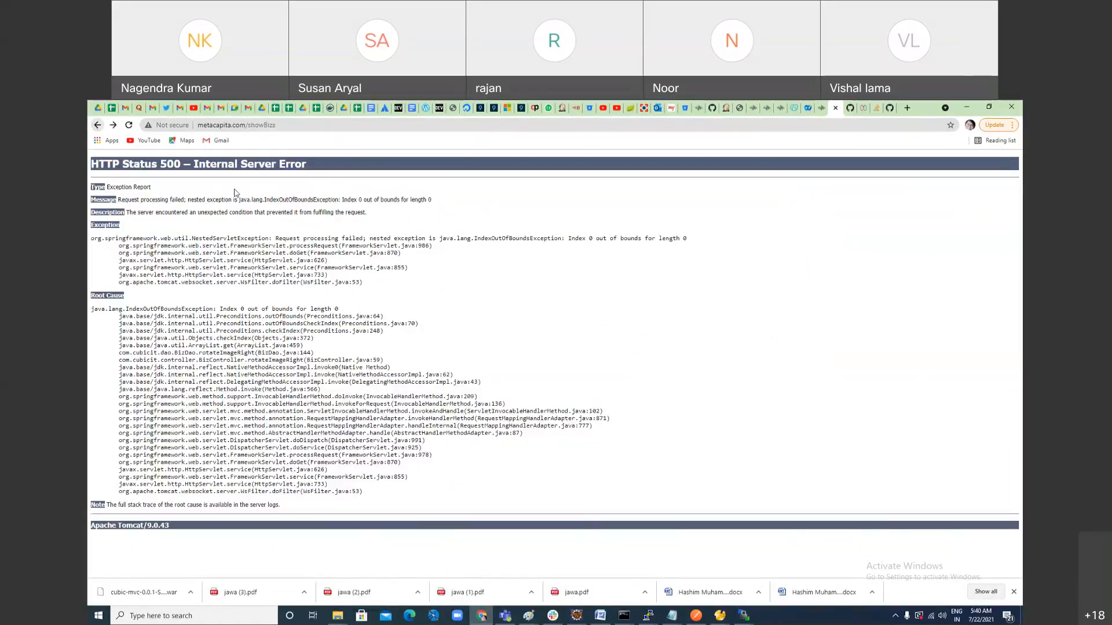
# Step: Return to the Biz Data table and apply Right Rotation to the photos of records 13, 14 and 16
pyautogui.scroll(-6, 614, 481)
pyautogui.scroll(-1, 748, 468)
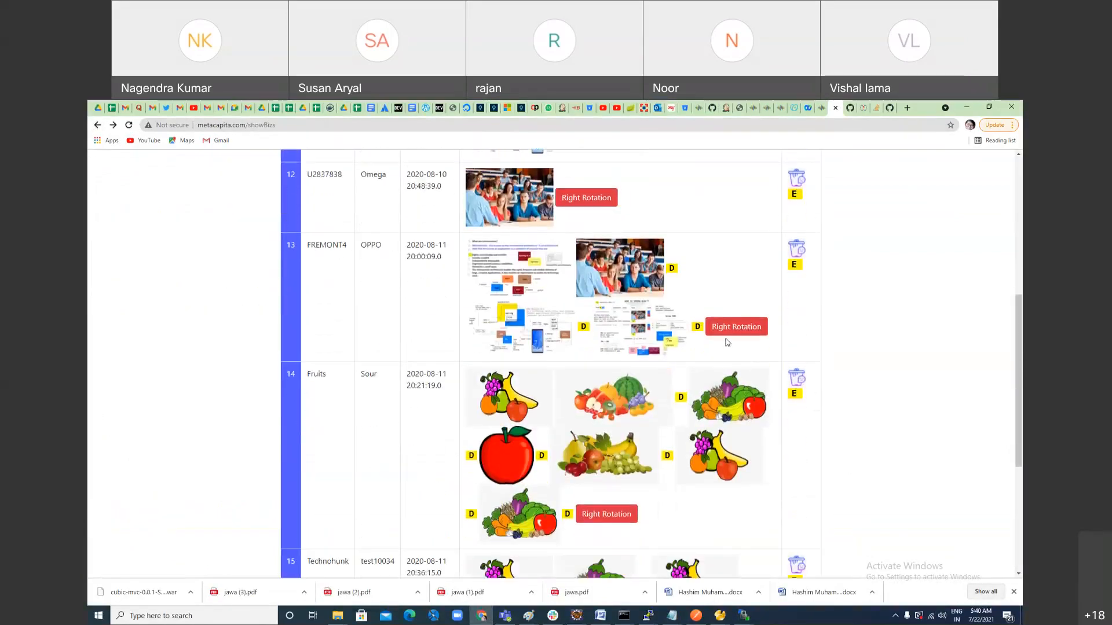
pyautogui.click(736, 325)
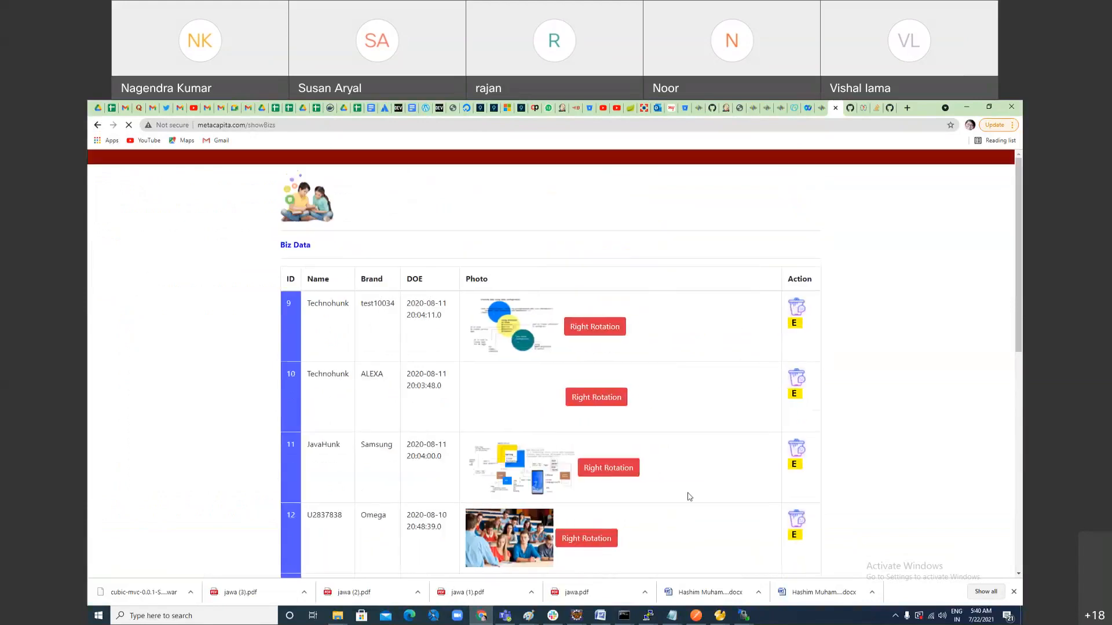
pyautogui.scroll(-10, 687, 496)
pyautogui.click(611, 320)
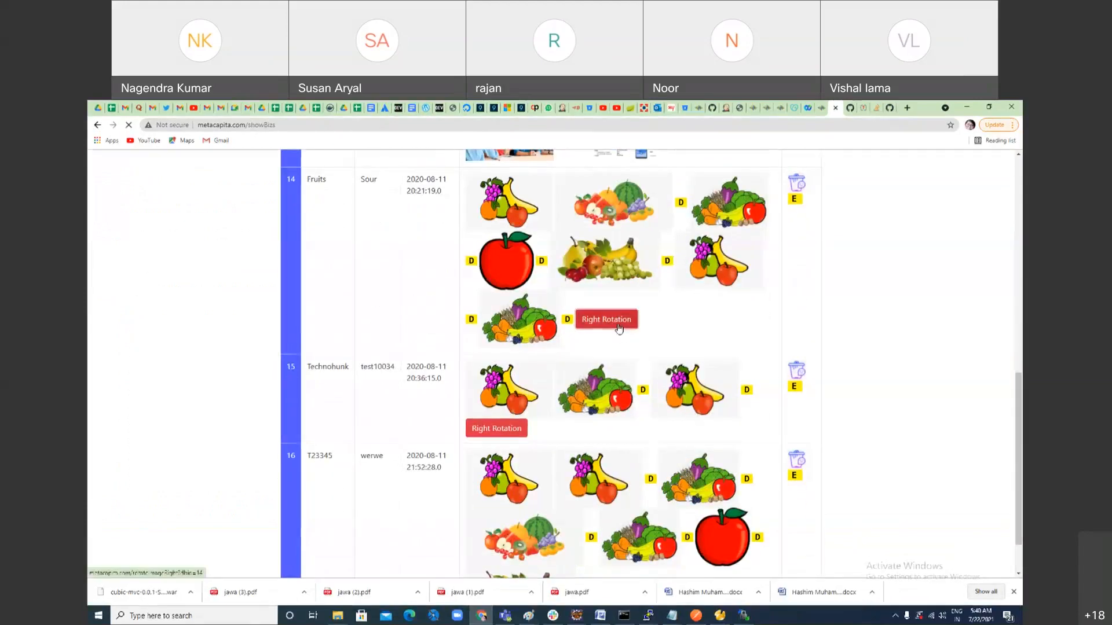
pyautogui.scroll(-1, 678, 539)
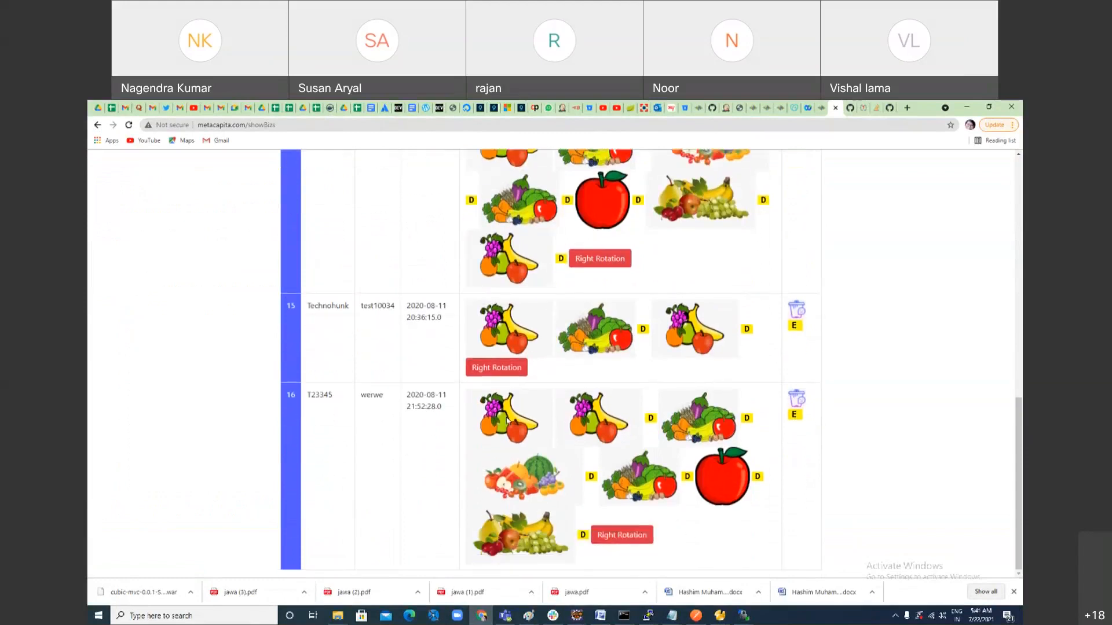
pyautogui.click(618, 535)
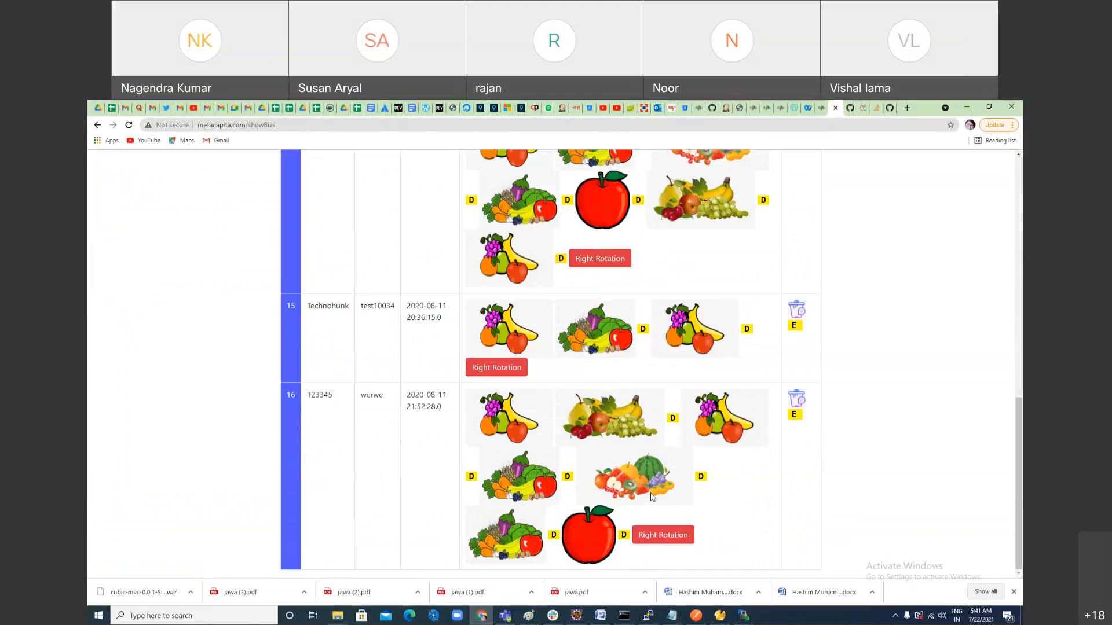
# Step: Review the Biz Data table from start to end, then switch to the Jenkins-to-Tomcat deployment diagram in Paint
pyautogui.scroll(15, 652, 497)
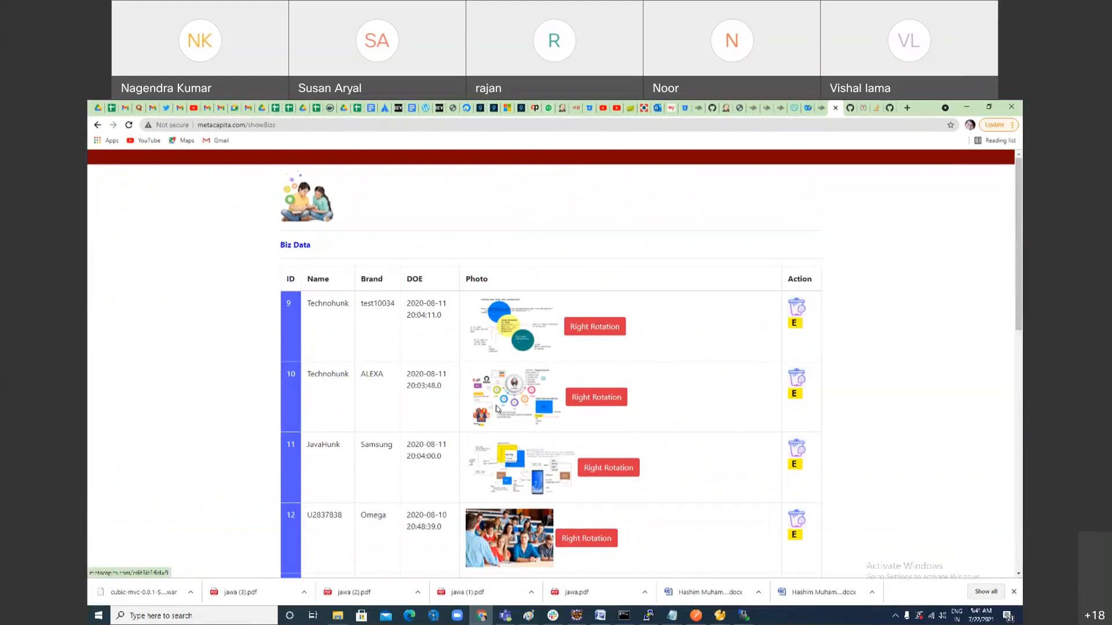
pyautogui.scroll(-10, 421, 435)
pyautogui.scroll(10, 426, 428)
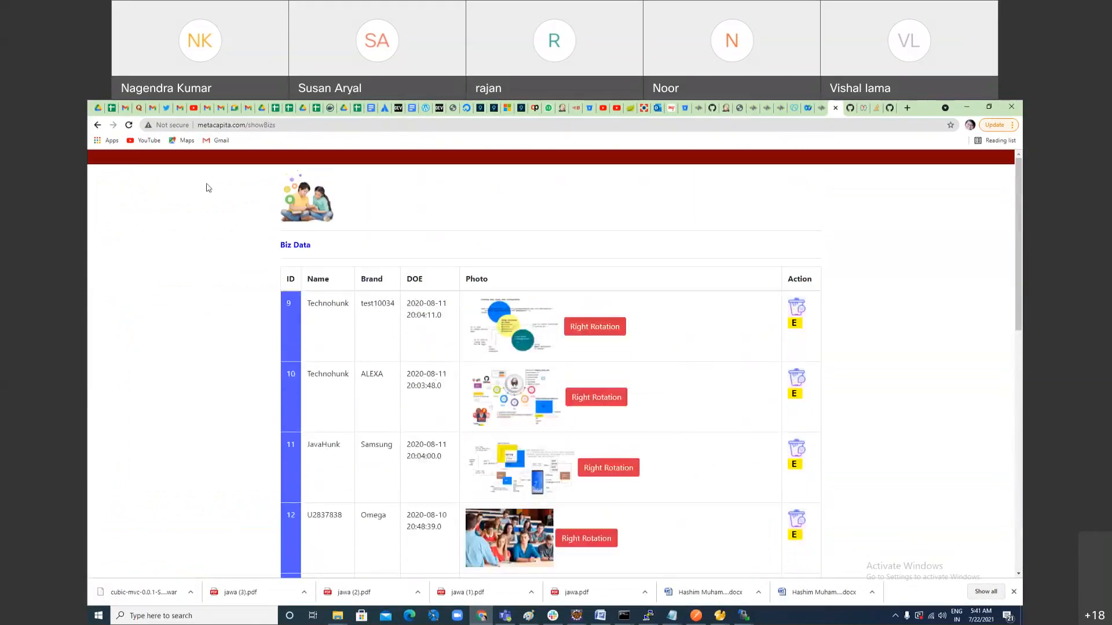
pyautogui.scroll(-10, 223, 256)
pyautogui.scroll(10, 241, 275)
pyautogui.hotkey('alt', 'Tab')
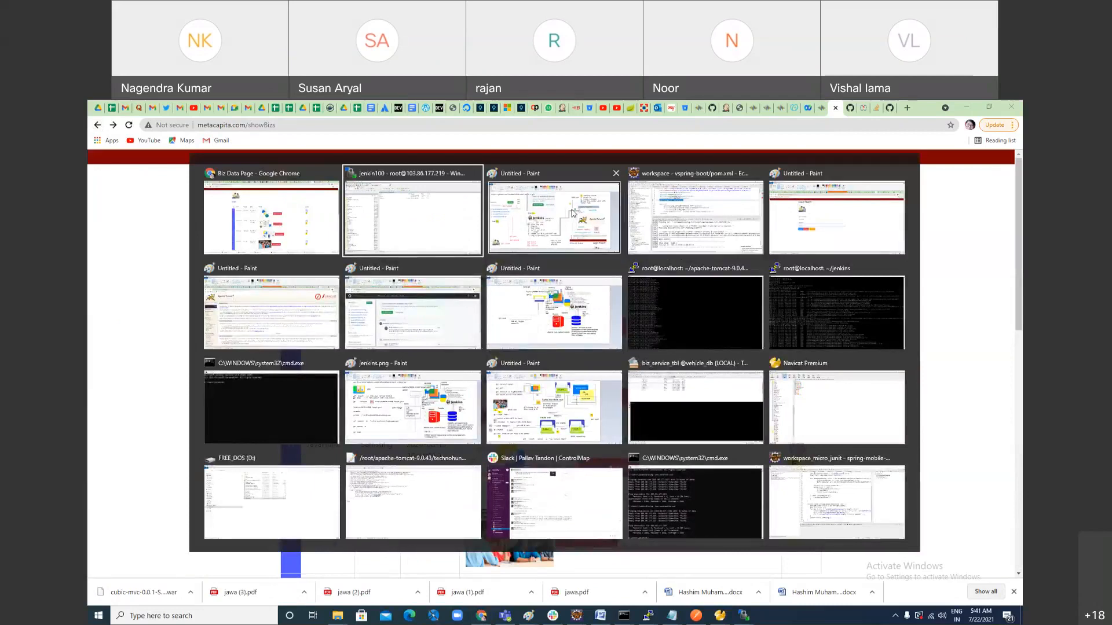
pyautogui.click(572, 213)
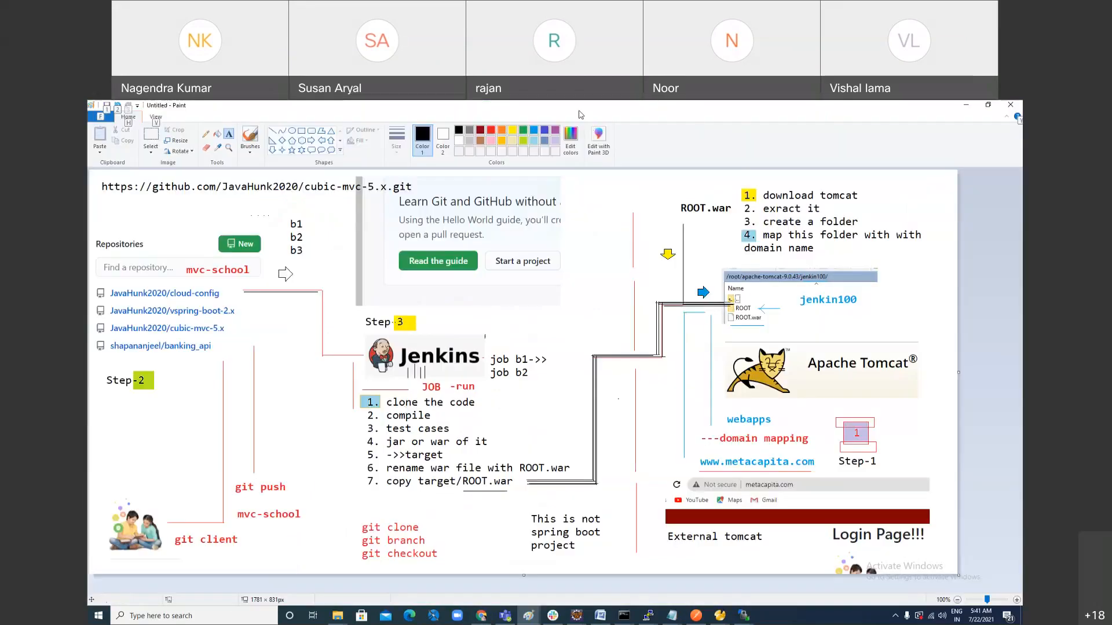